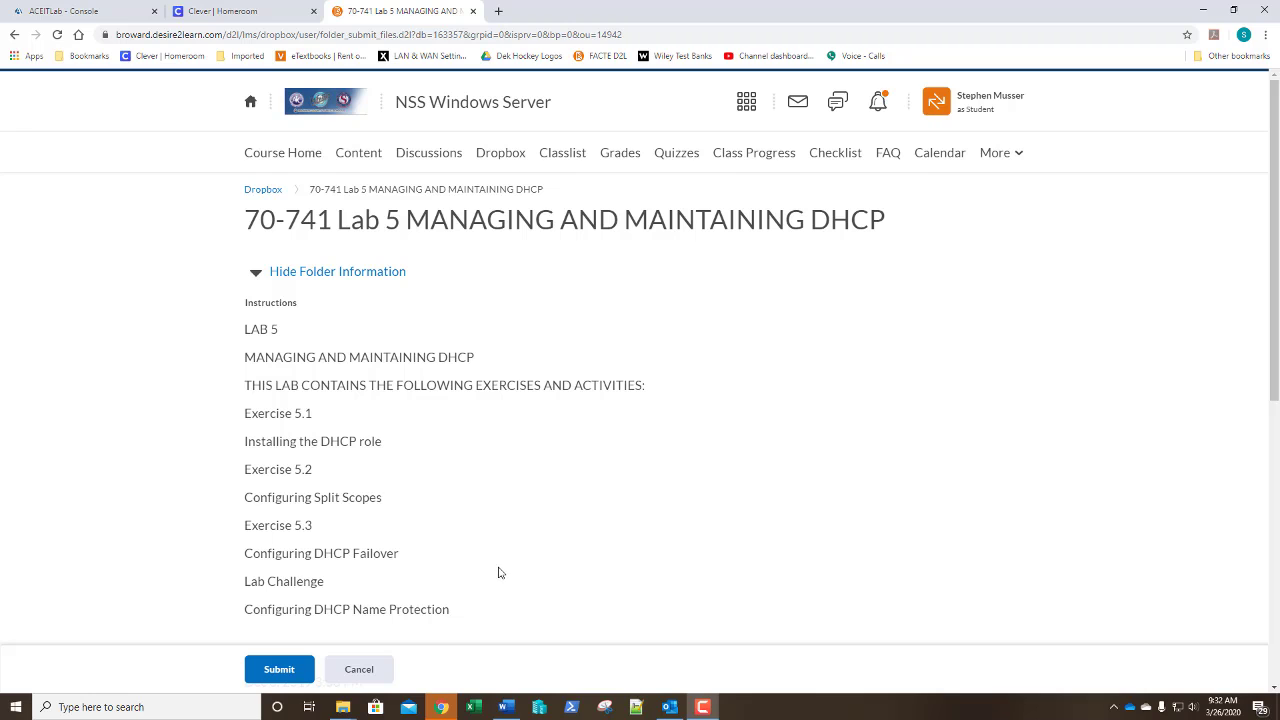
Switch from the D2L Lab 5 page to the ACEITLab console tab showing the server dashboard.
left_click(60, 11)
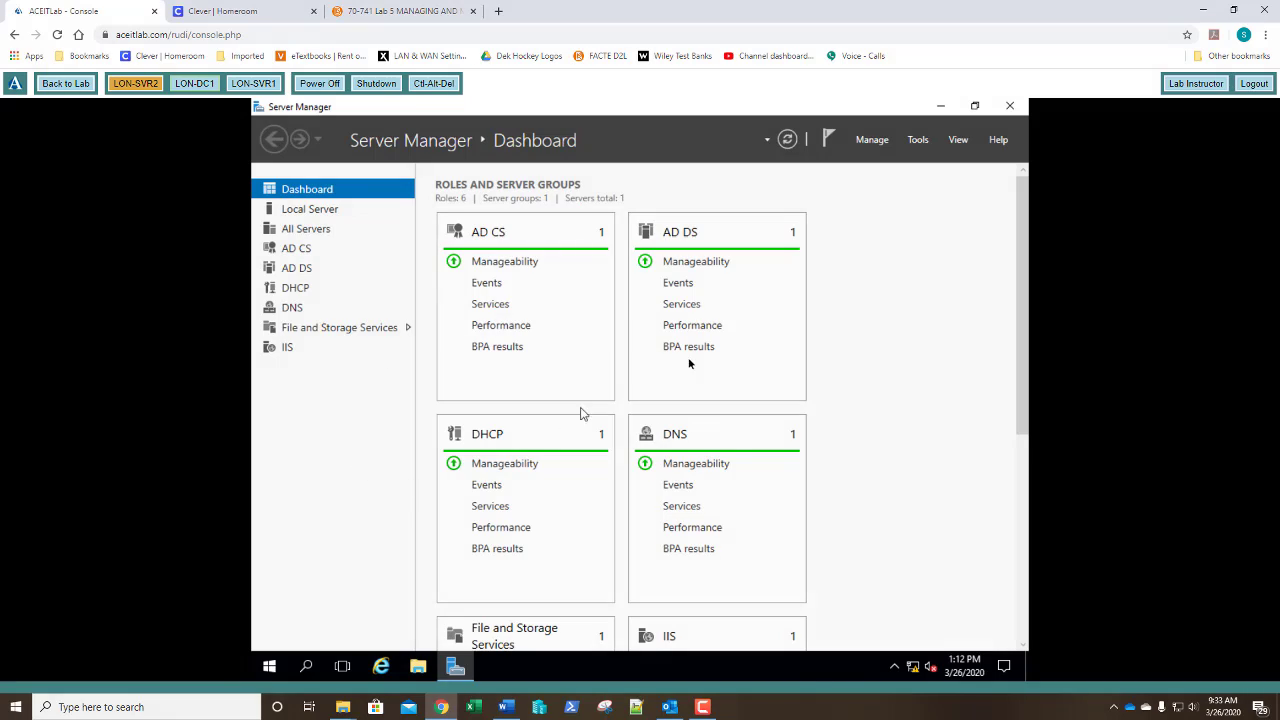
Switch to LON-SVR1, send Ctrl-Alt-Del, and sign in with the domain administrator password.
left_click(255, 86)
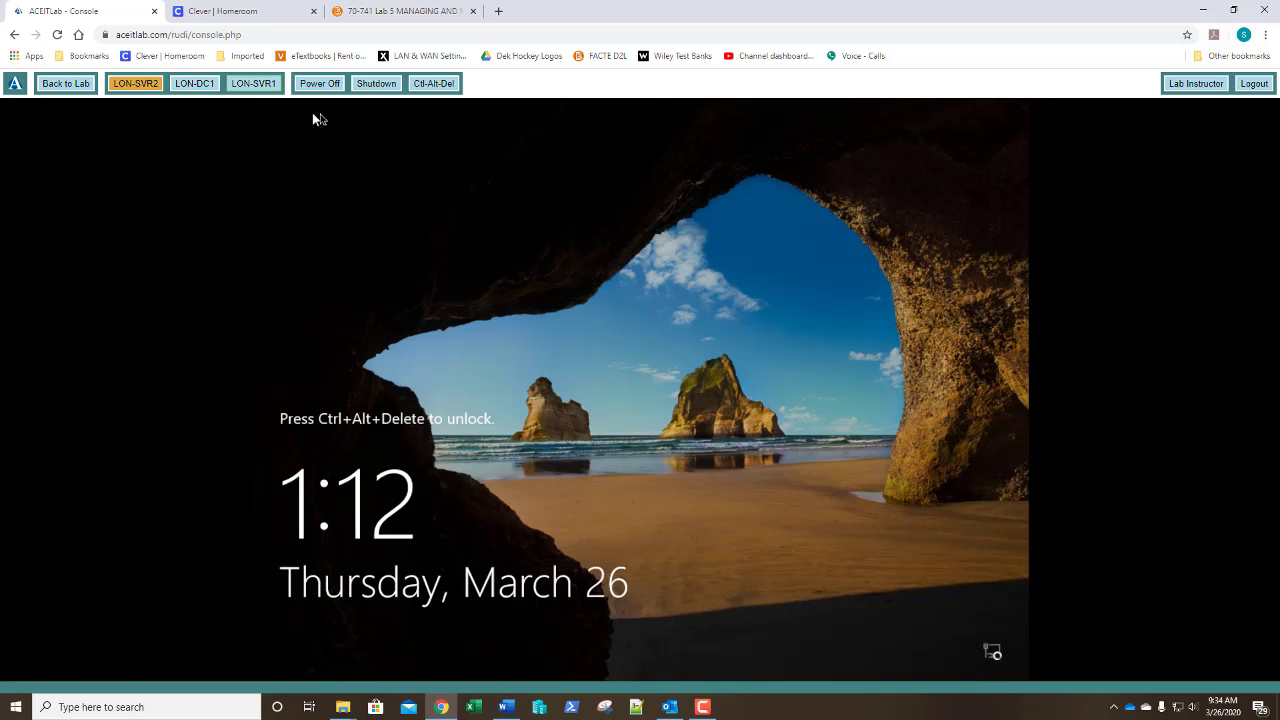
left_click(433, 86)
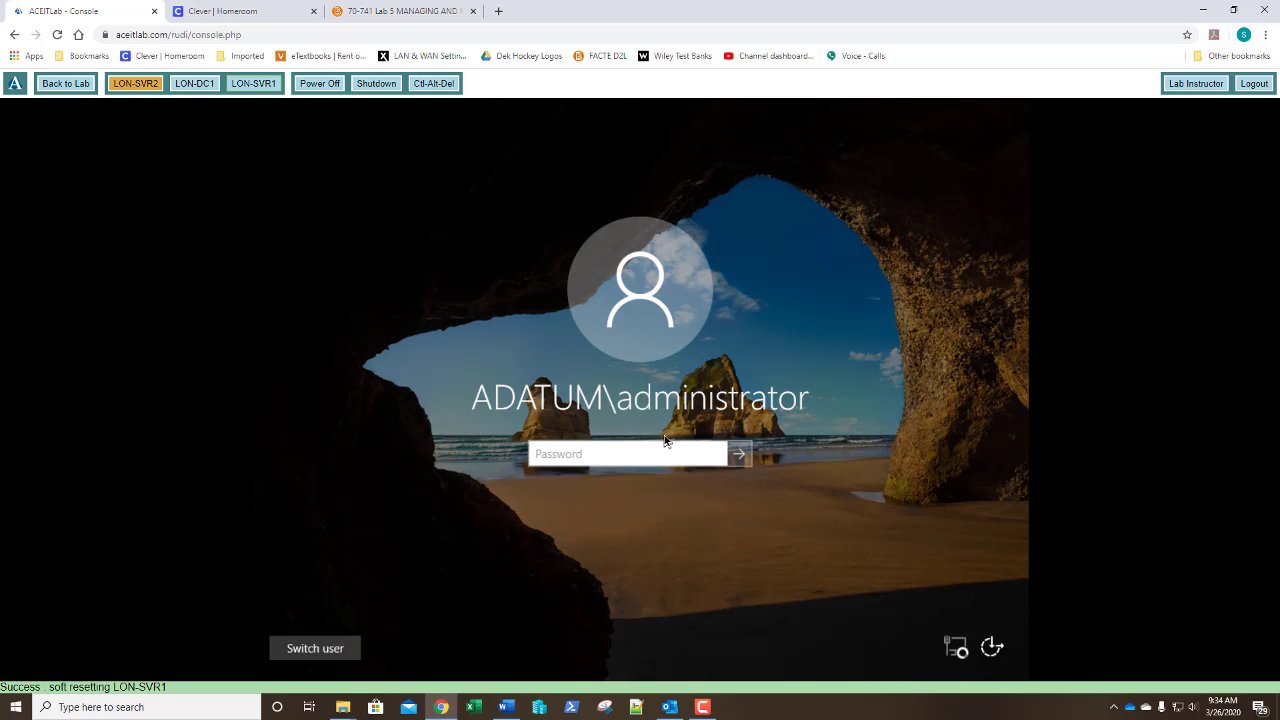
type("Pa55w.rd")
key("Return")
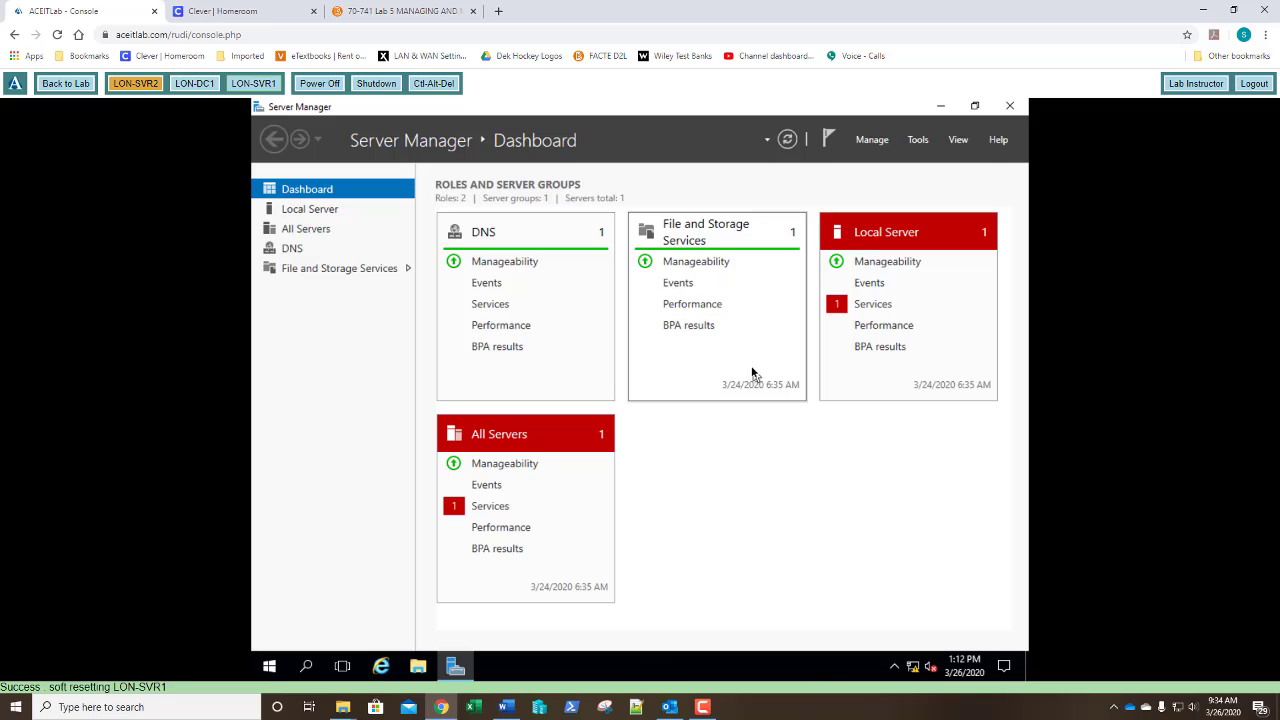
Run Add Roles and Features to install the DHCP Server role and management tools on LON-SVR1.
left_click(869, 142)
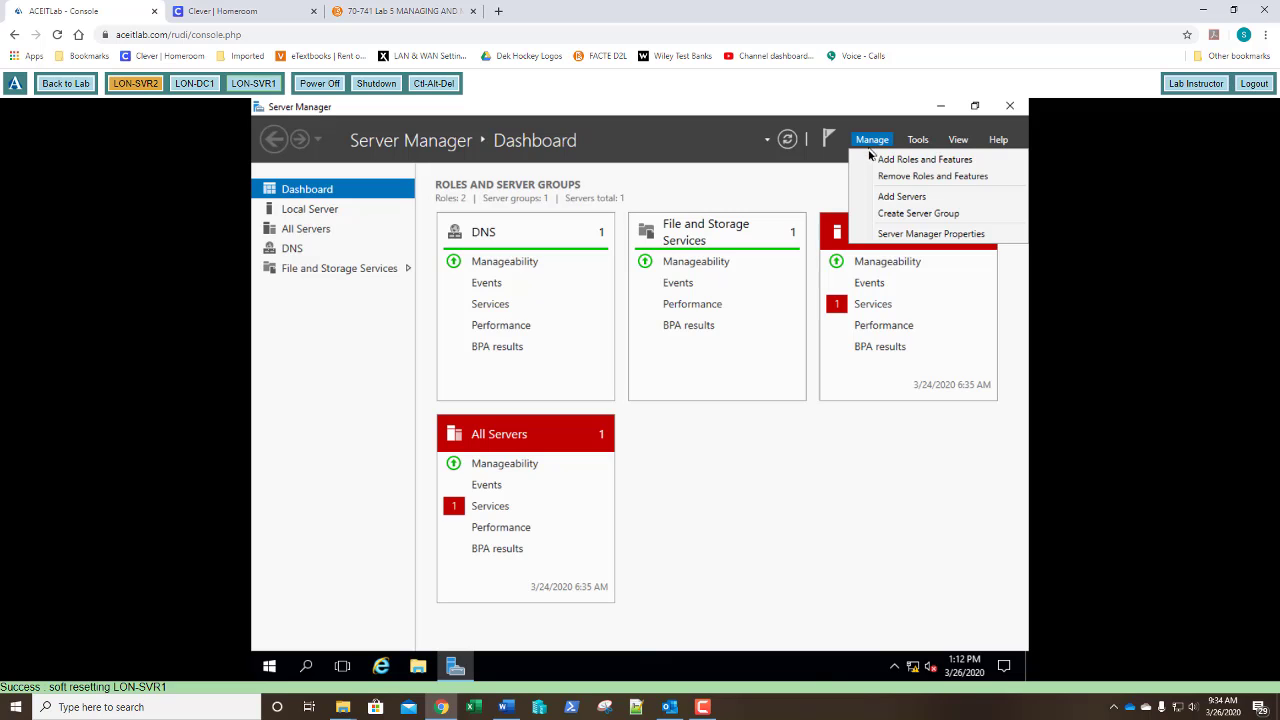
left_click(870, 160)
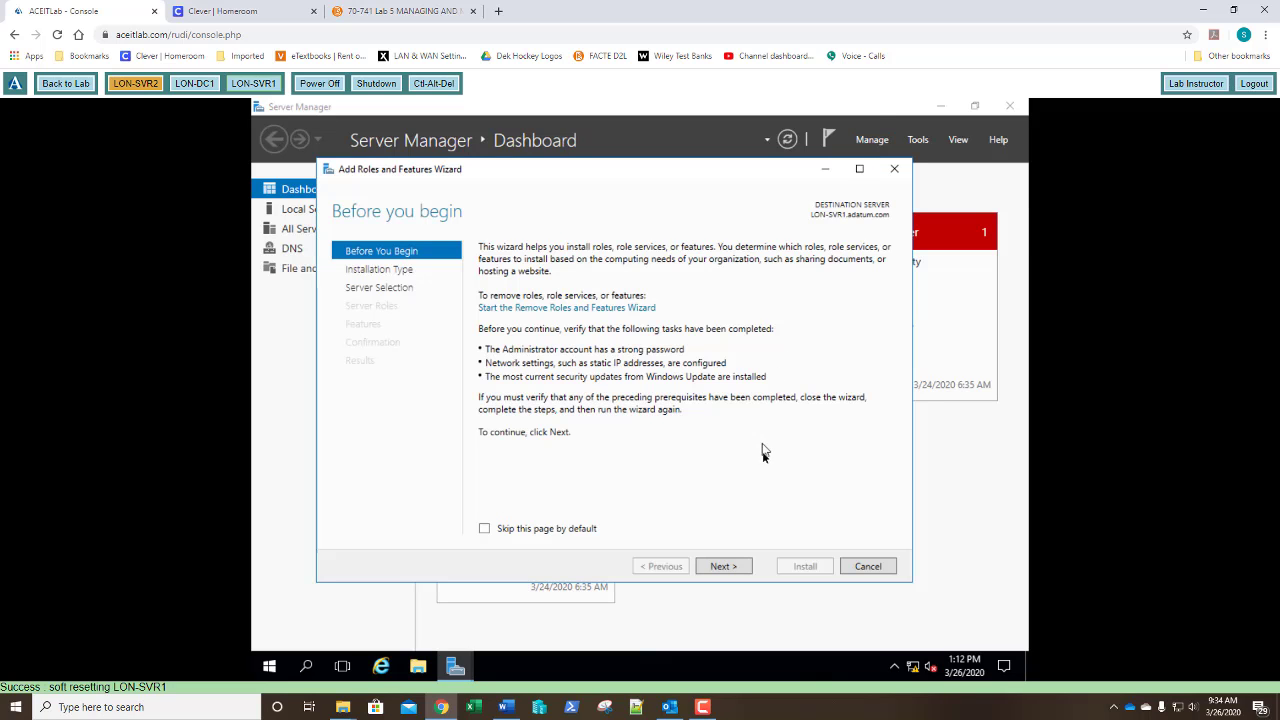
left_click(722, 568)
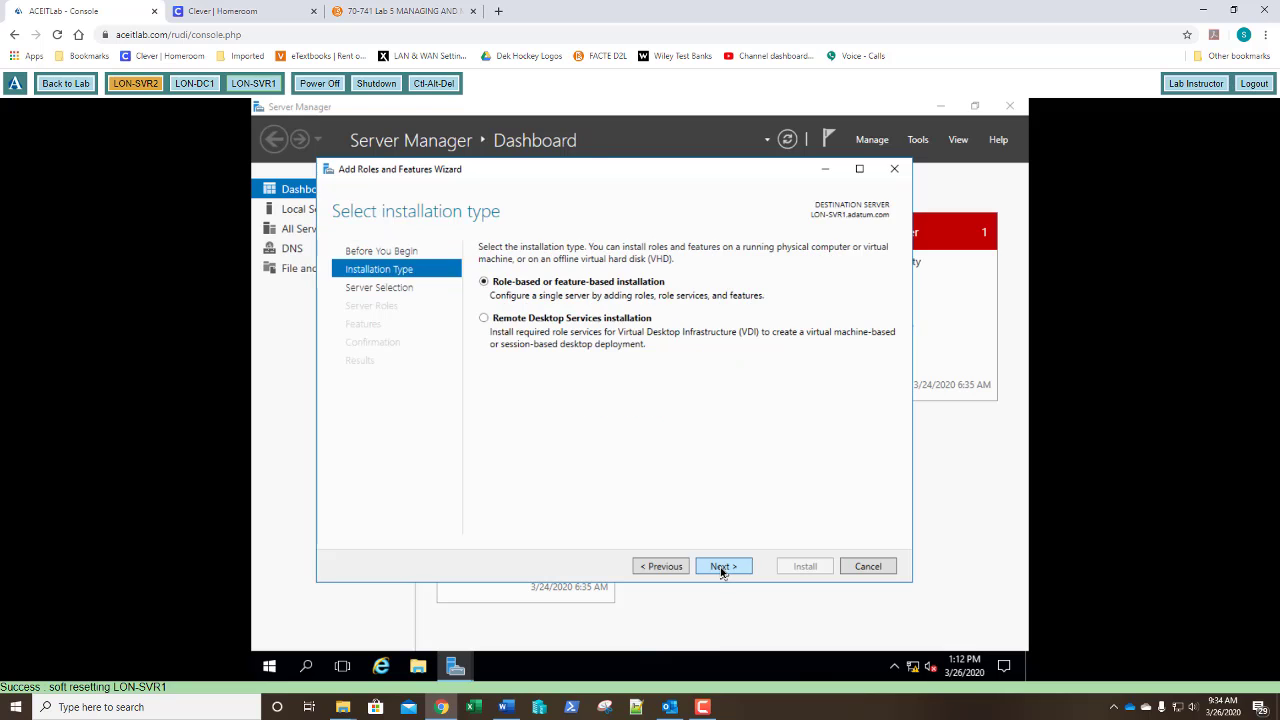
left_click(722, 568)
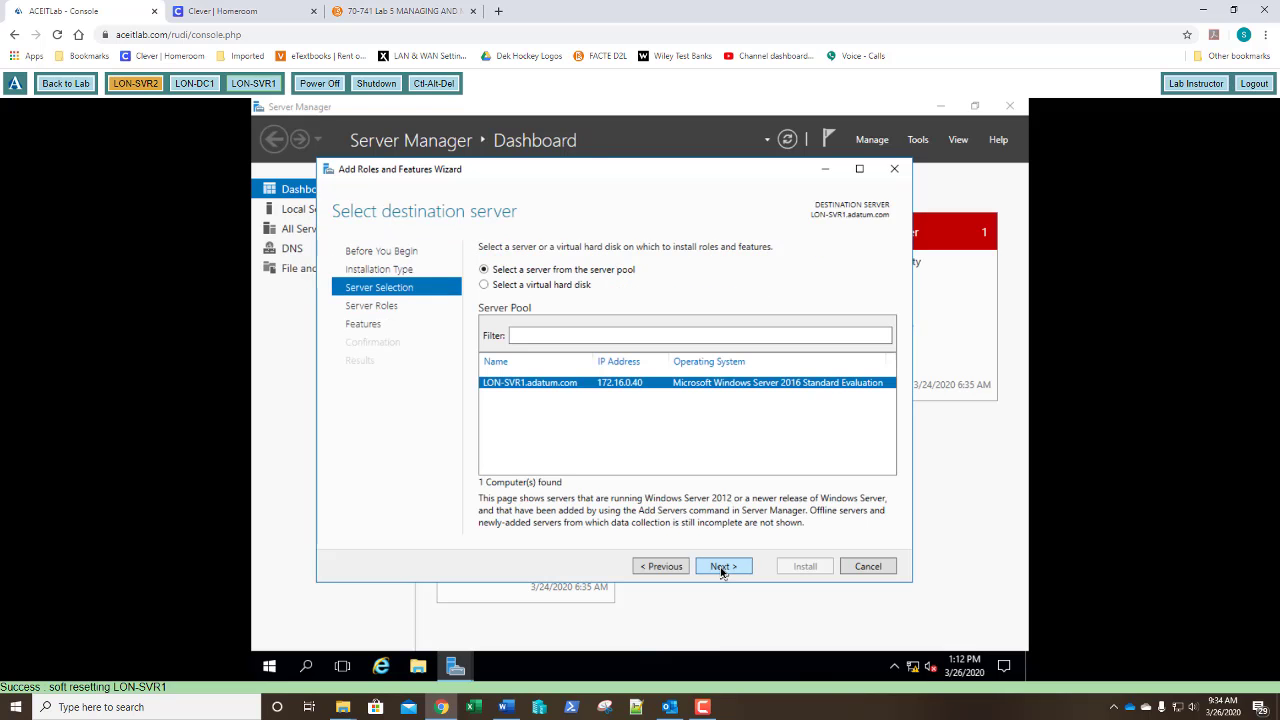
left_click(722, 568)
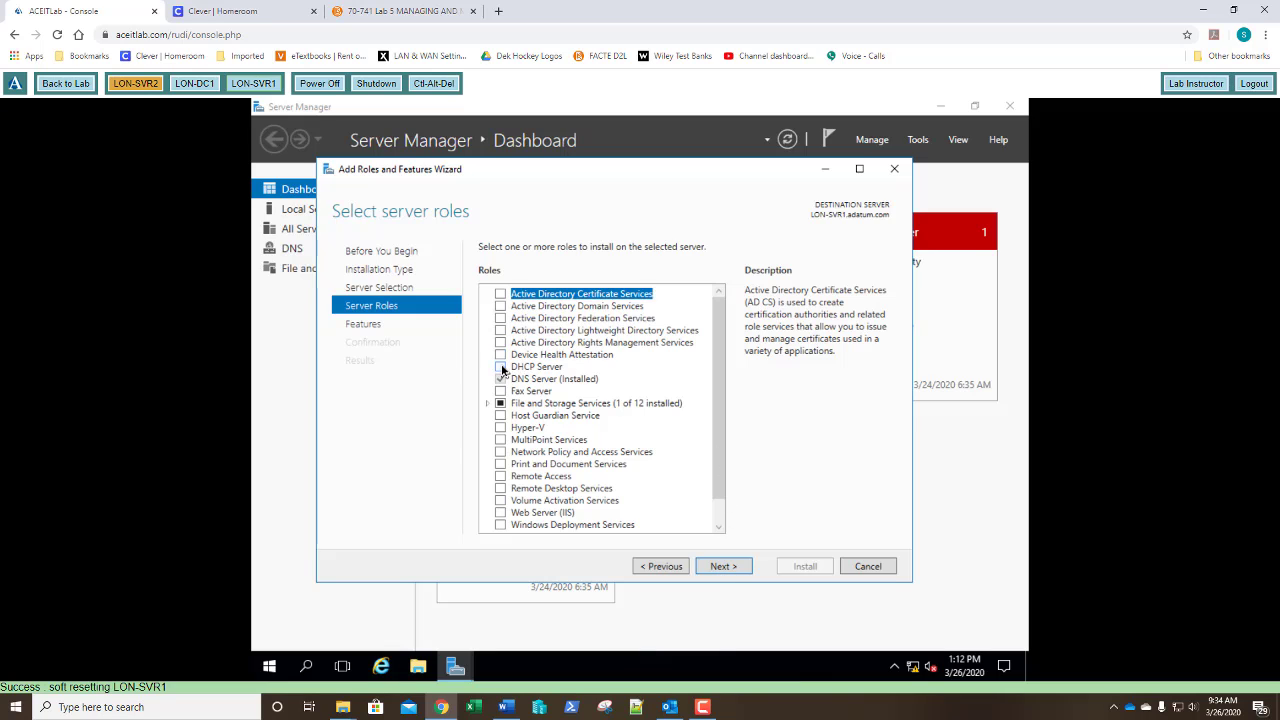
left_click(501, 367)
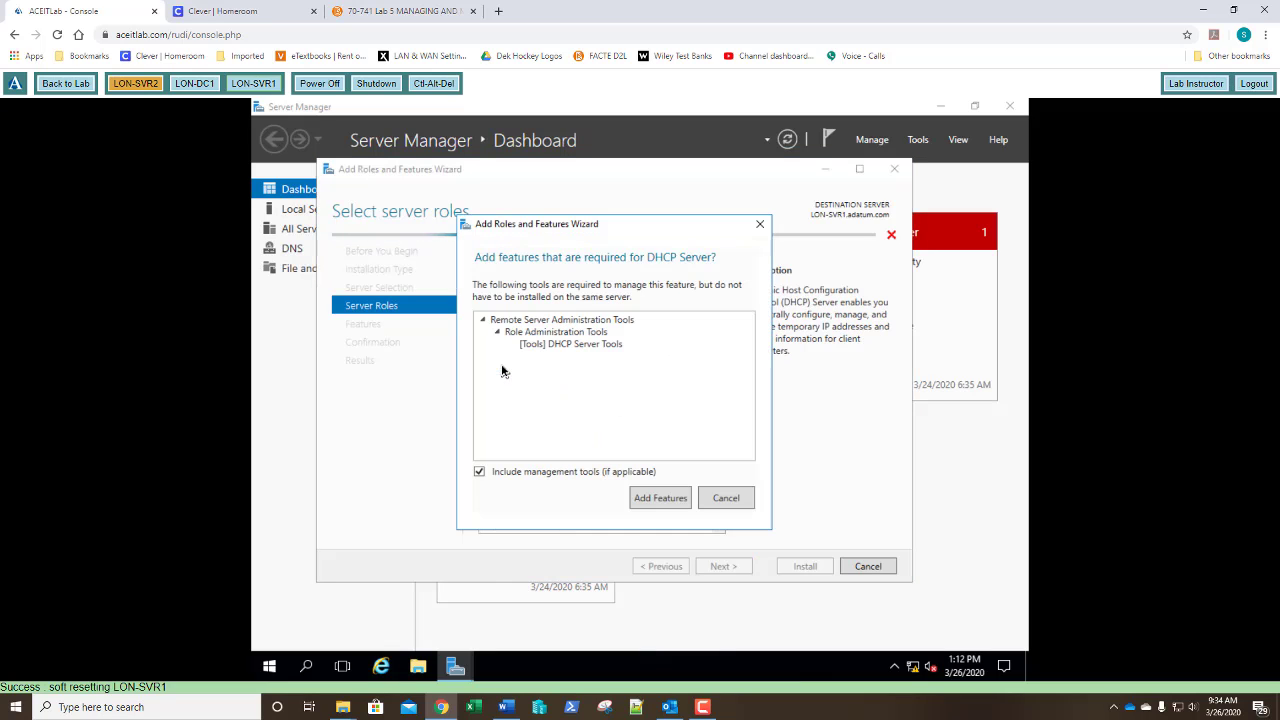
left_click(646, 497)
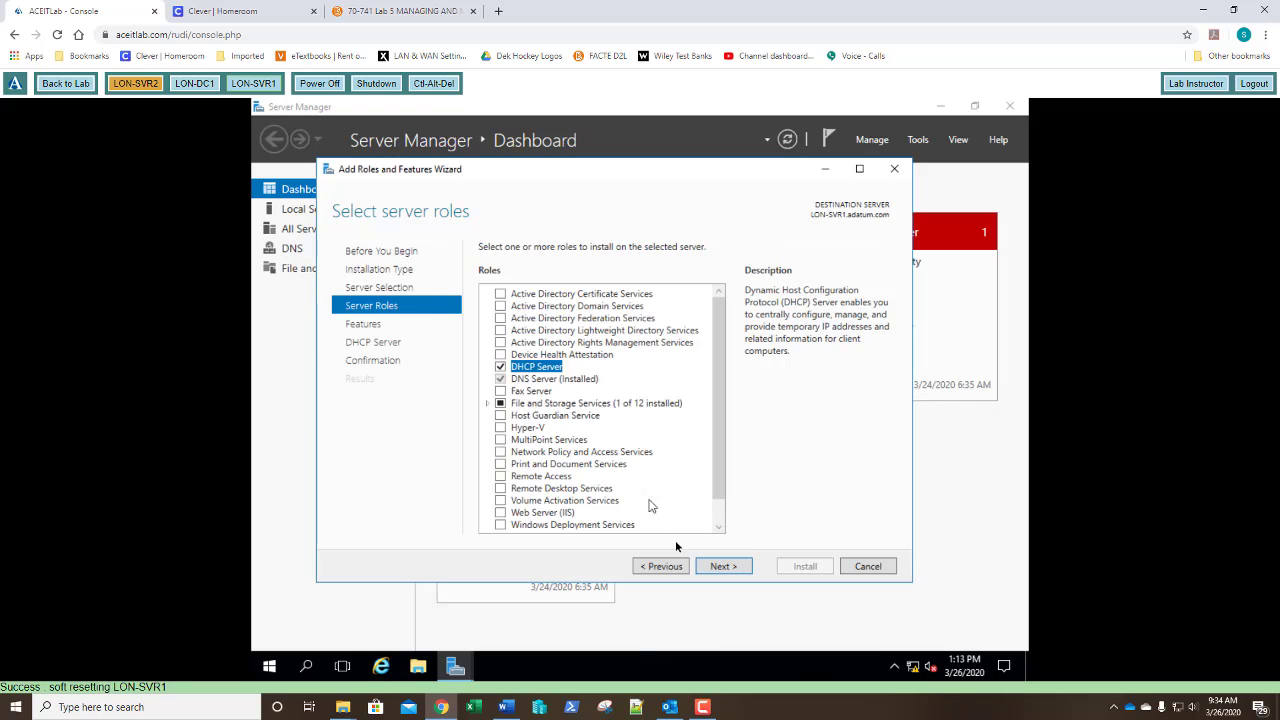
left_click(722, 566)
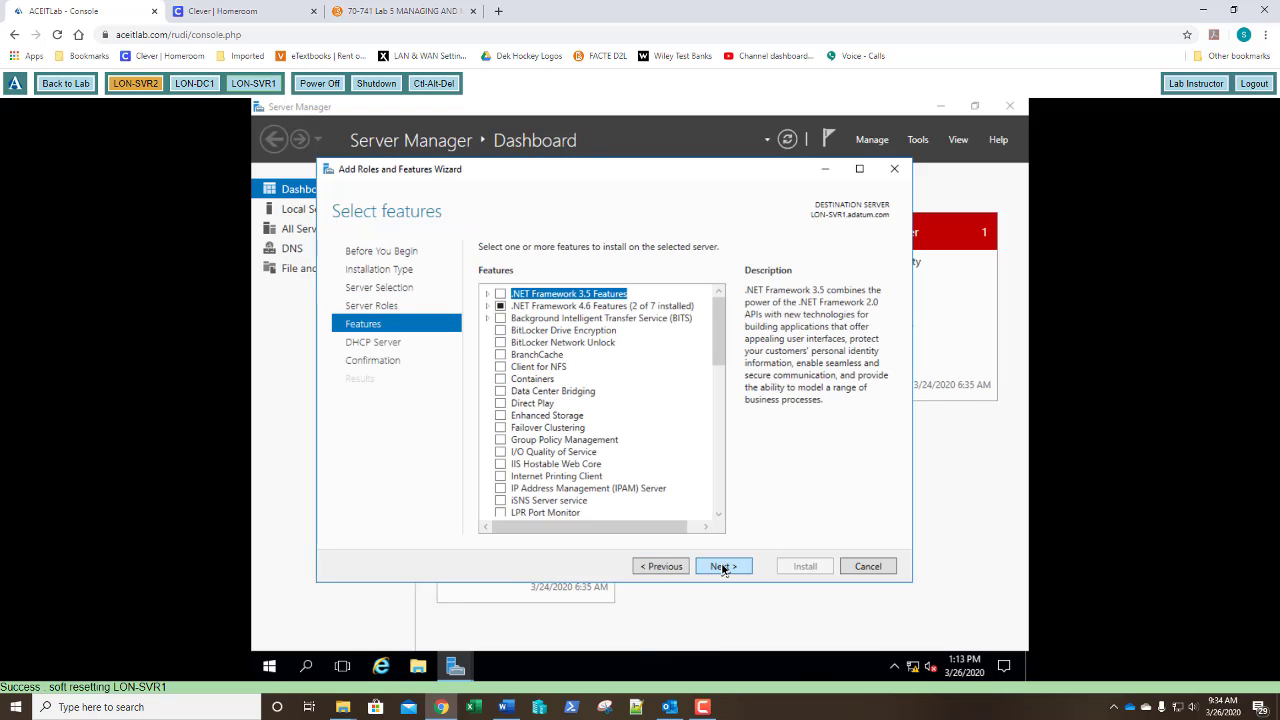
left_click(722, 566)
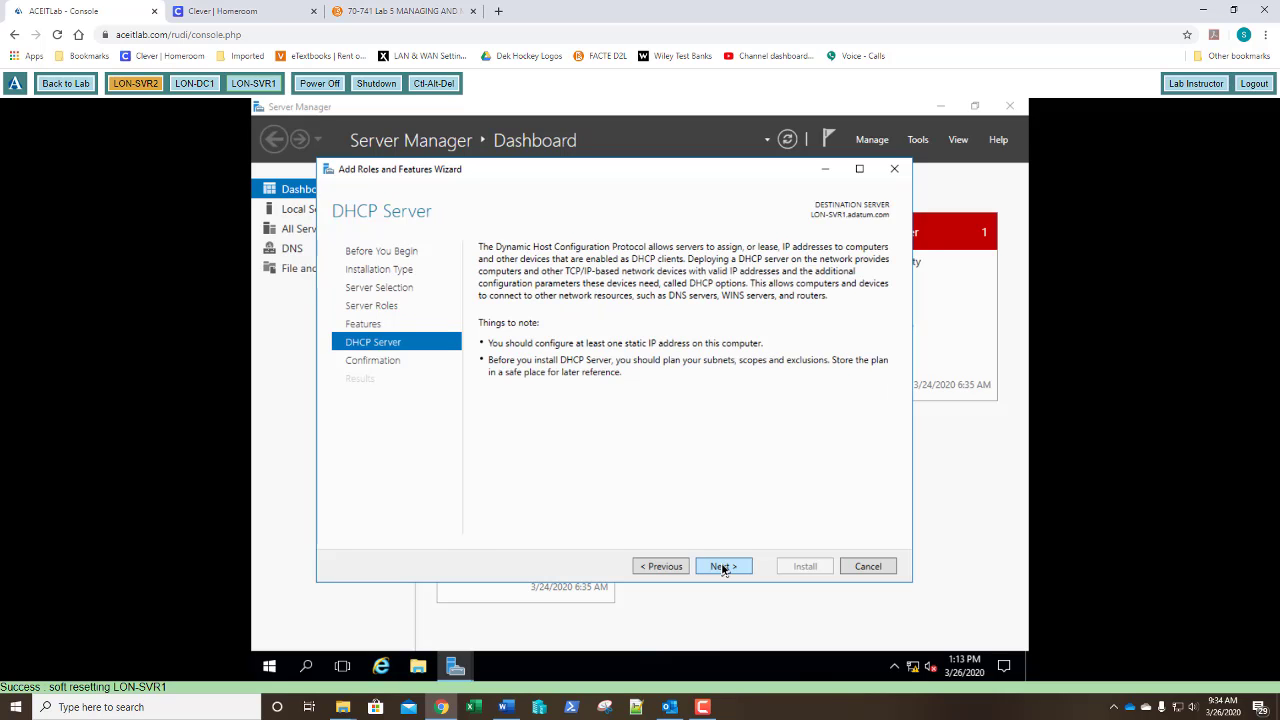
left_click(722, 566)
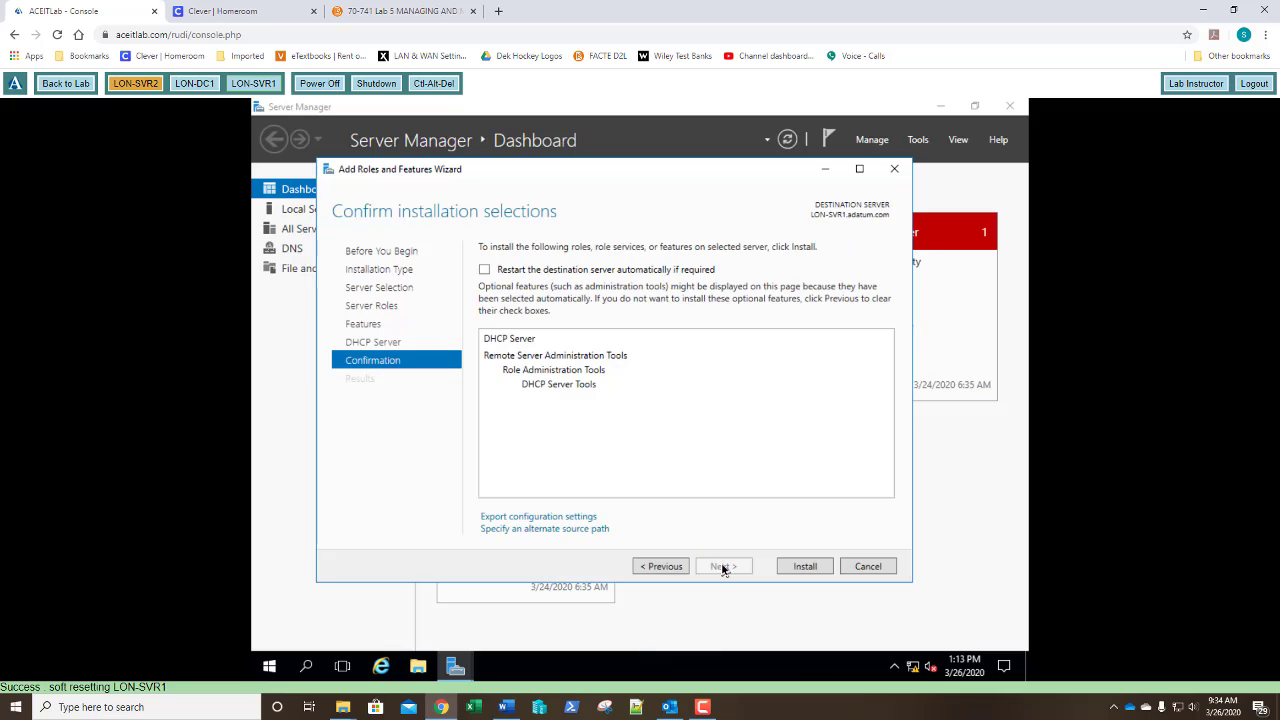
left_click(804, 566)
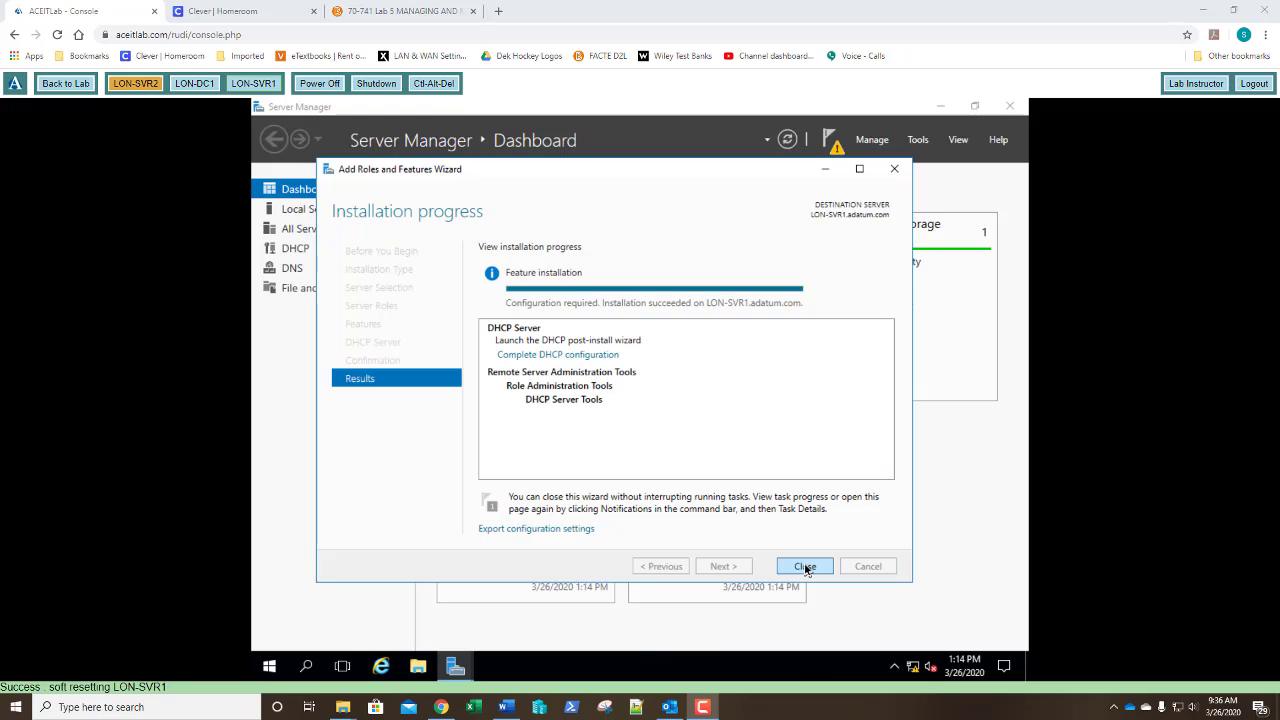
left_click(805, 567)
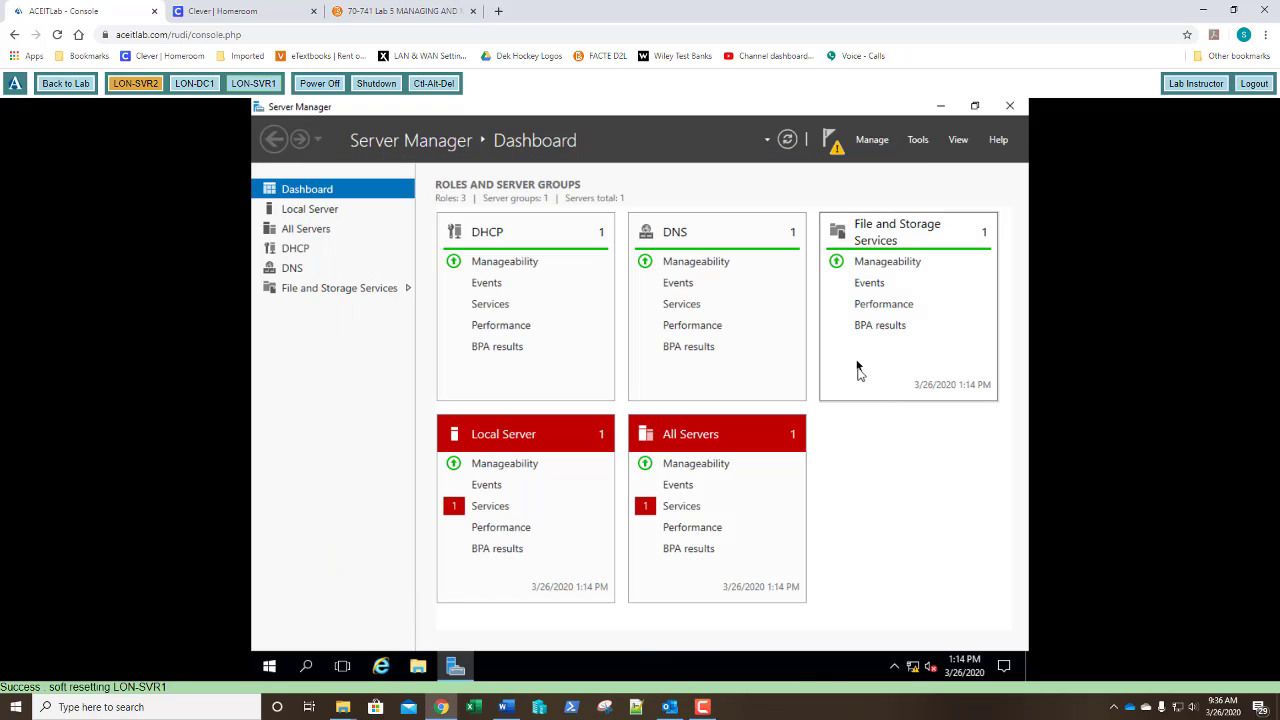
Complete DHCP configuration from notifications, creating the DHCP Administrators and DHCP Users groups and authorizing the server.
left_click(835, 145)
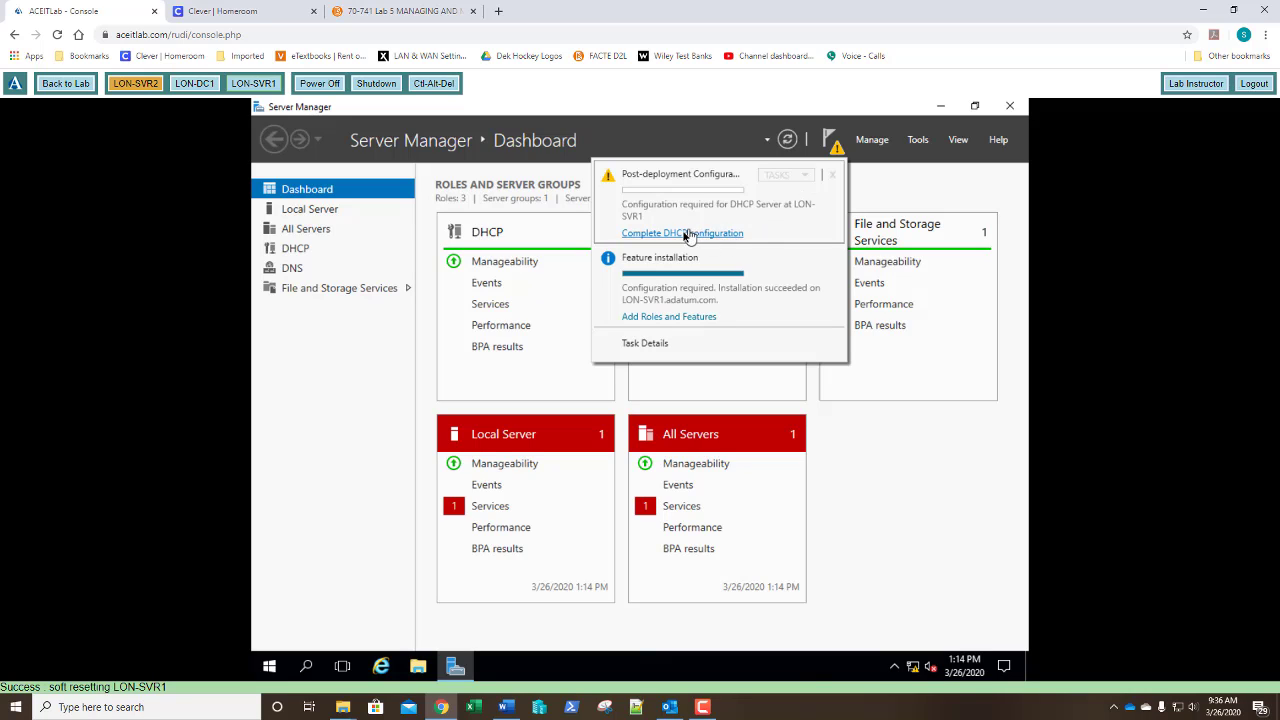
left_click(686, 234)
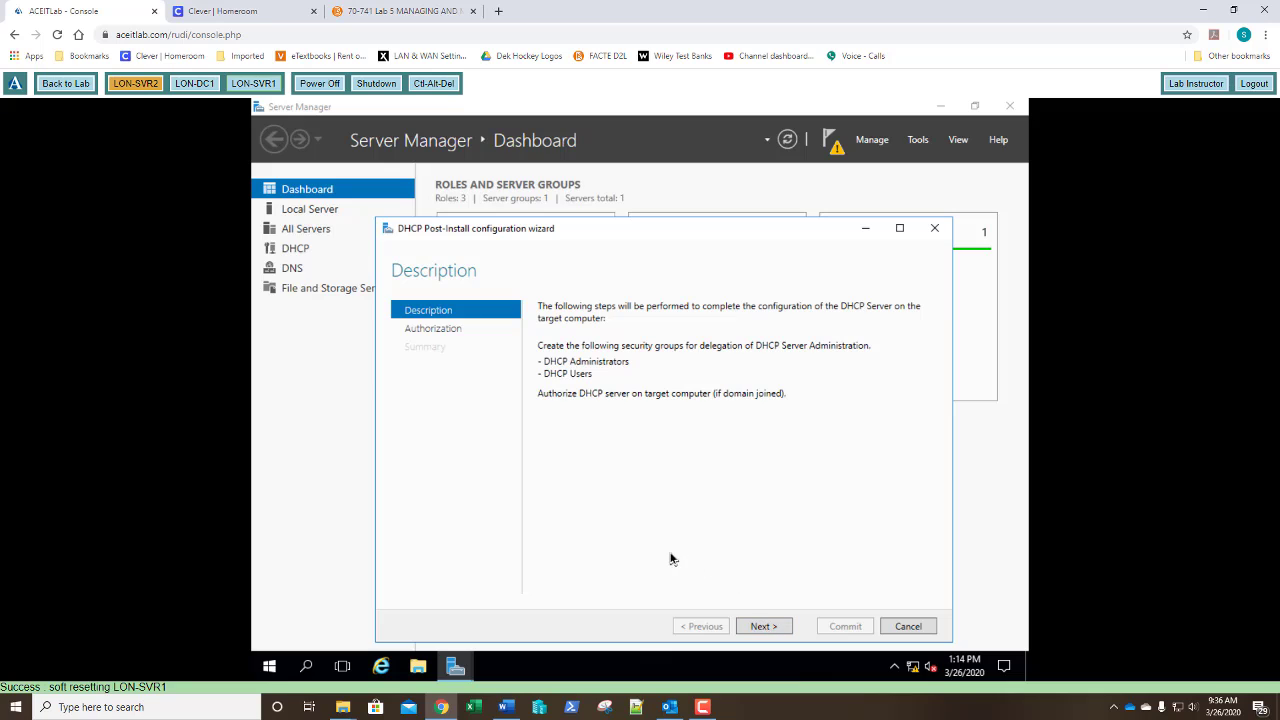
left_click(762, 626)
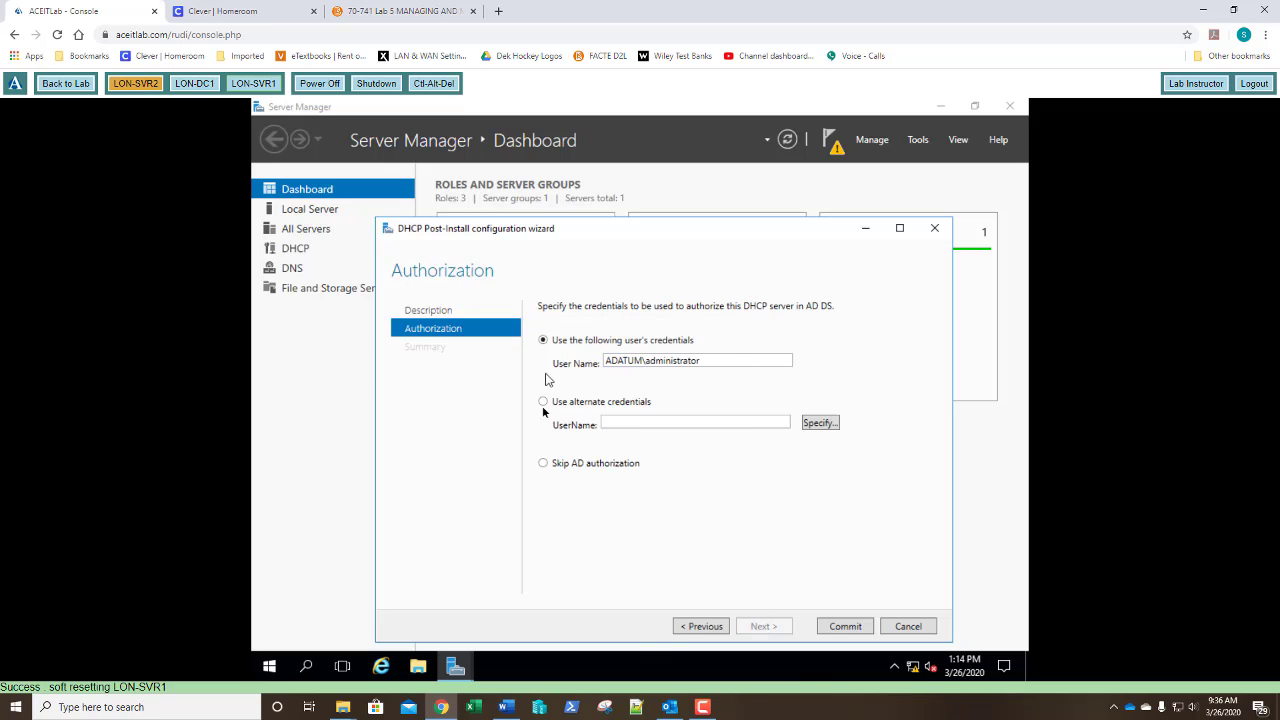
left_click(845, 626)
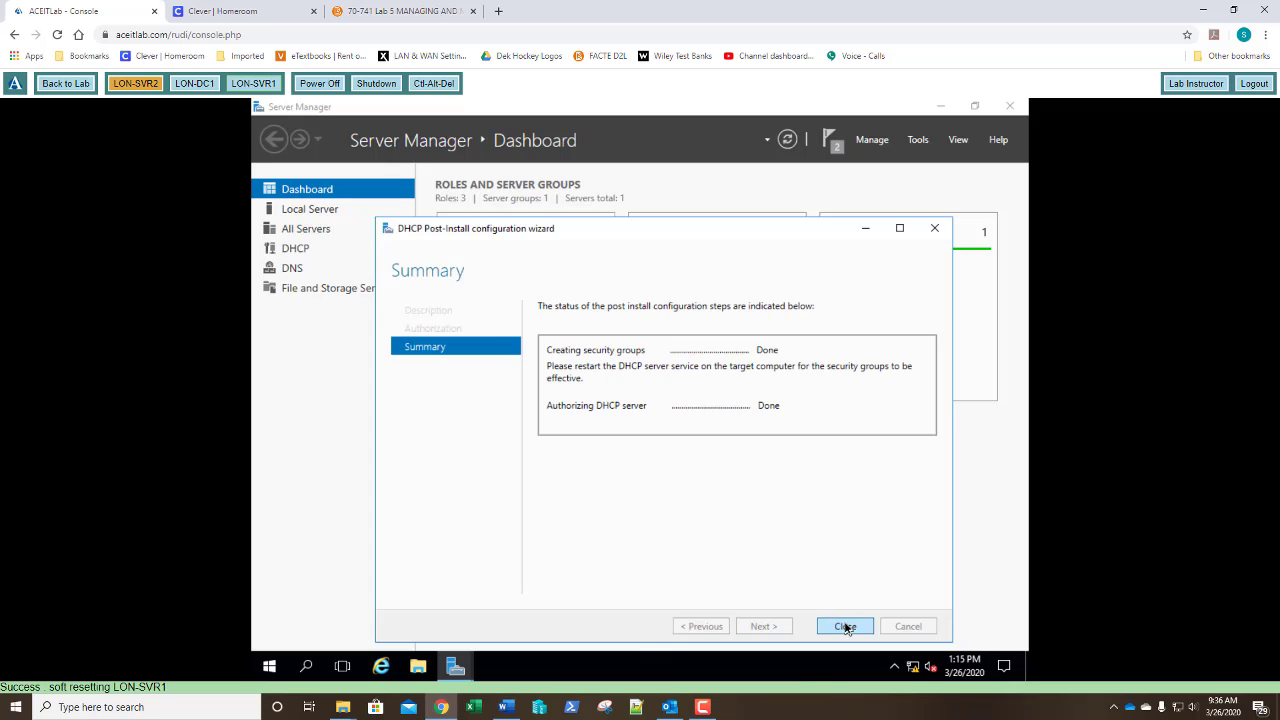
left_click(845, 626)
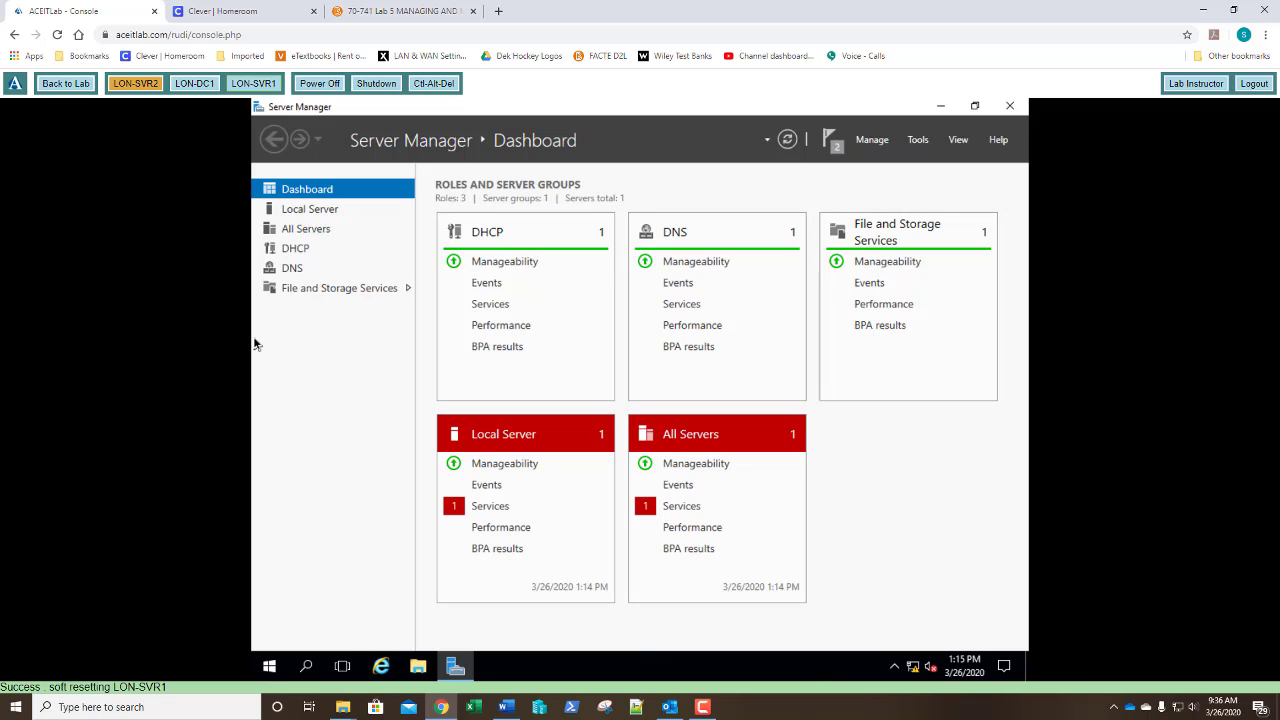
Open the DHCP console, expand lon-svr1.adatum.com, and enlarge the window and tree pane.
left_click(918, 140)
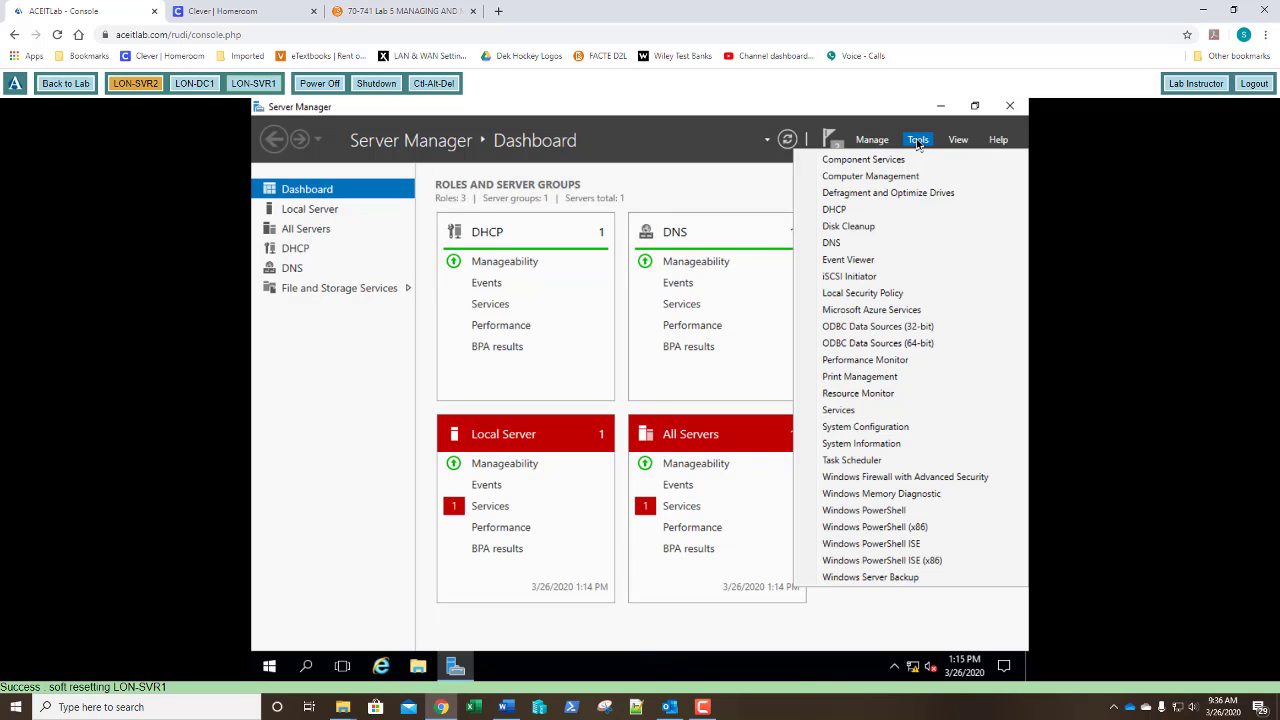
left_click(838, 211)
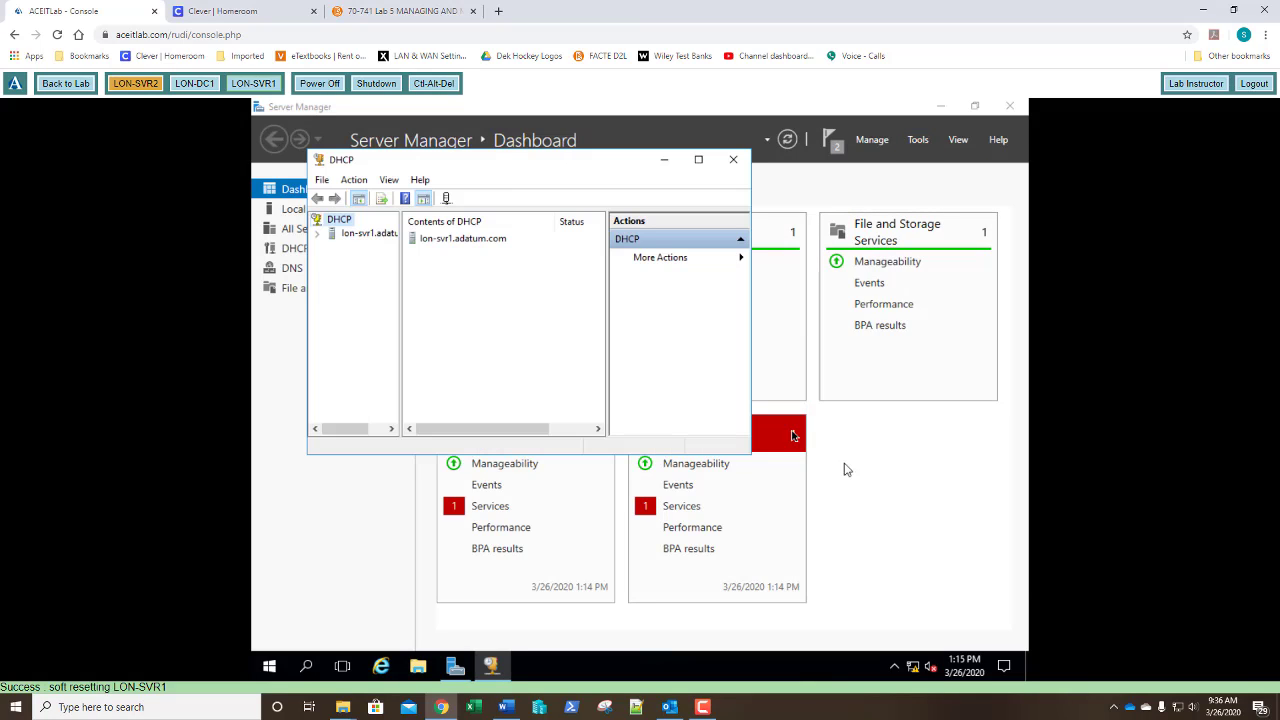
right_click(362, 240)
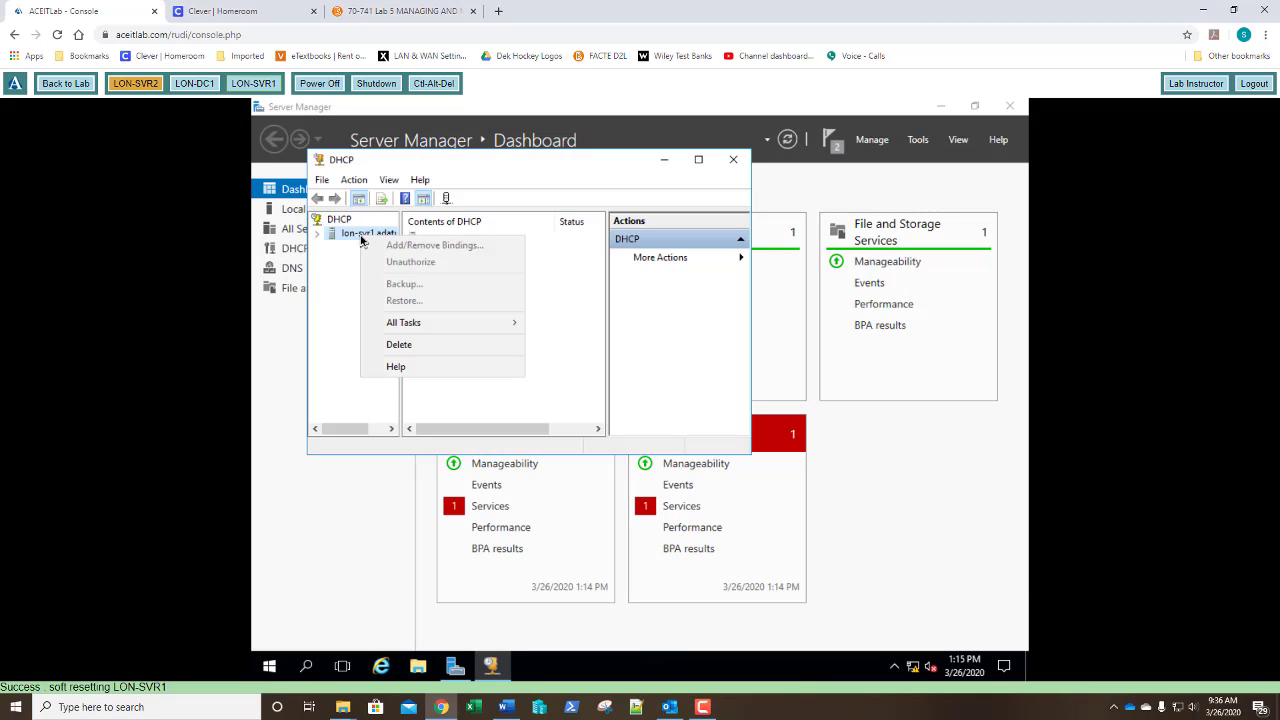
left_click(356, 238)
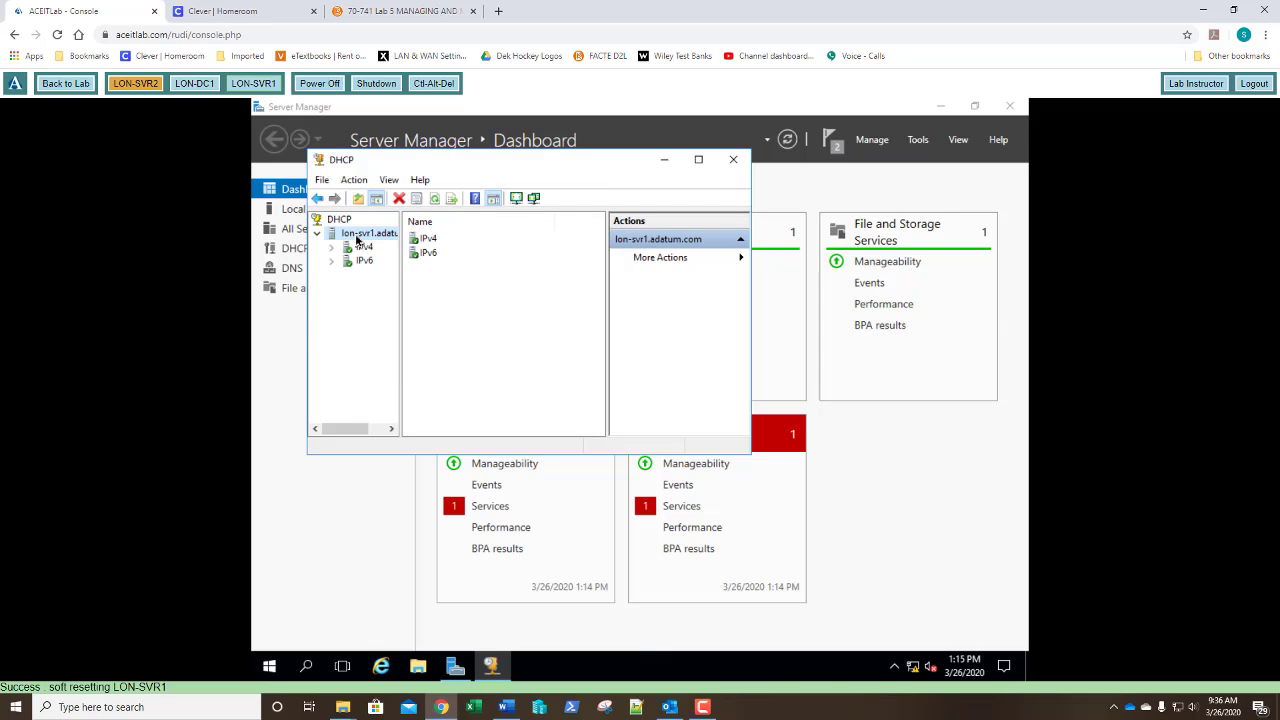
right_click(357, 240)
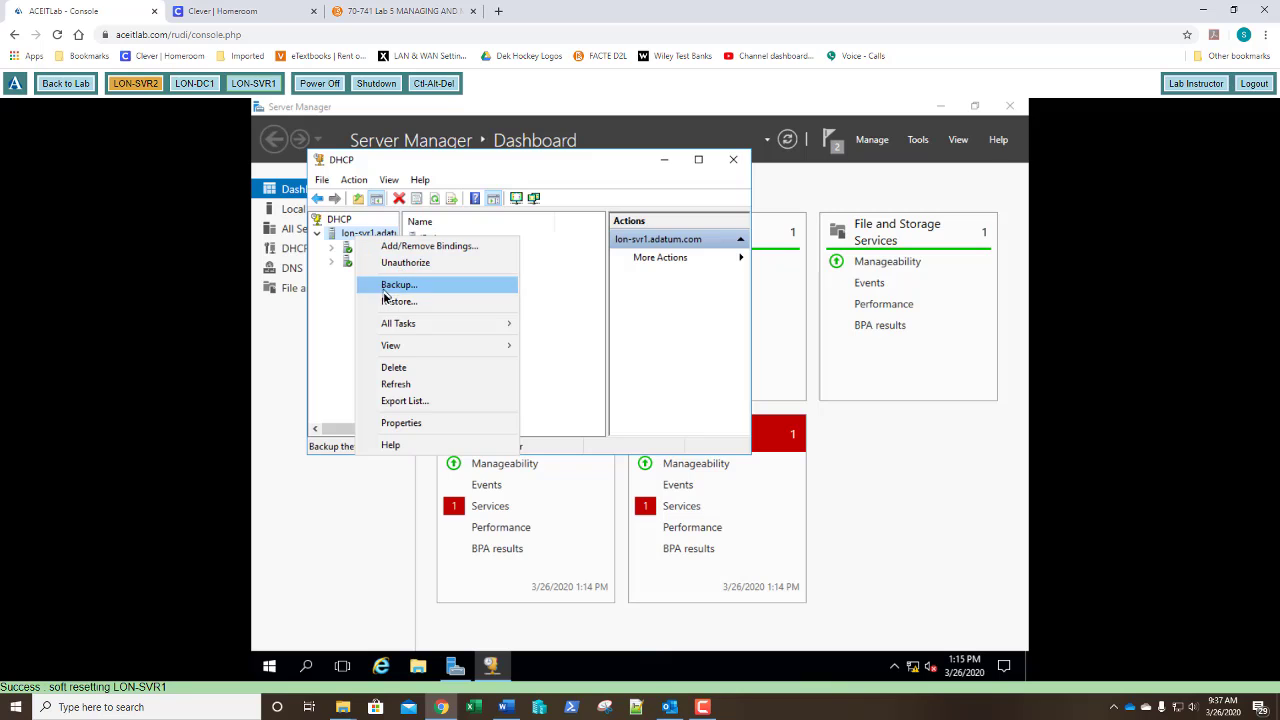
left_click(338, 318)
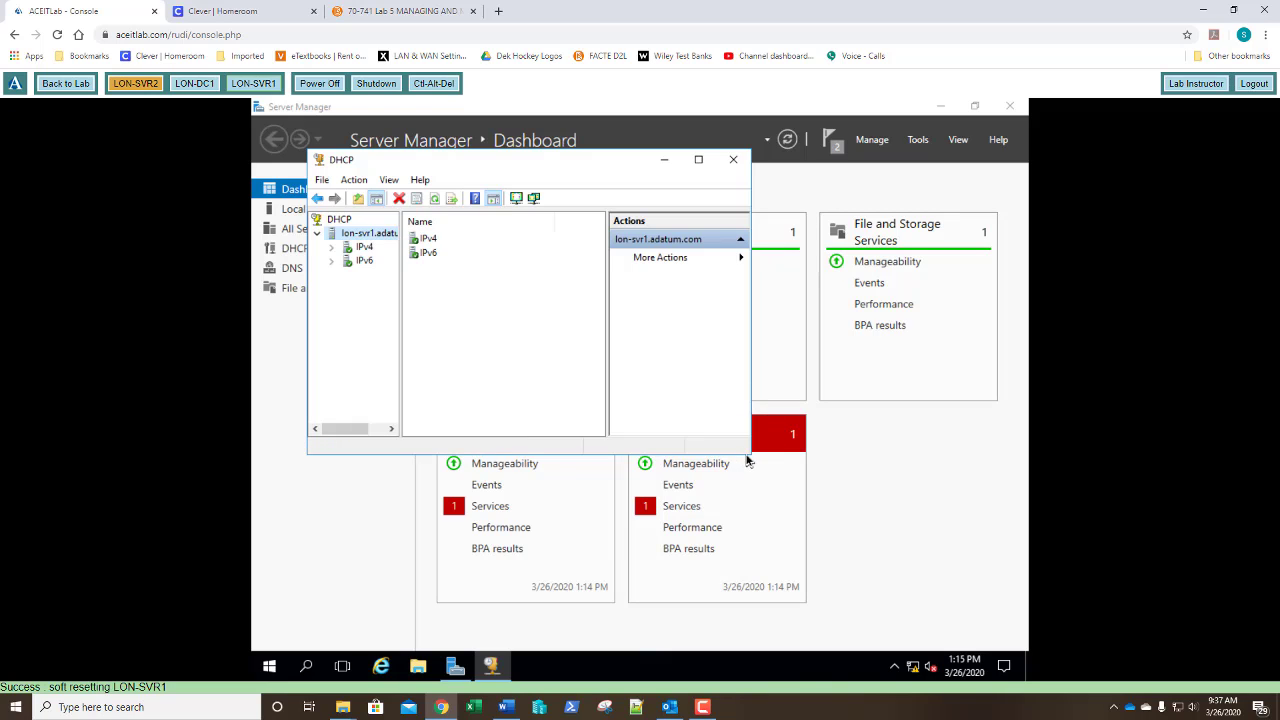
left_click_drag(753, 456, 1004, 632)
left_click_drag(399, 409, 474, 408)
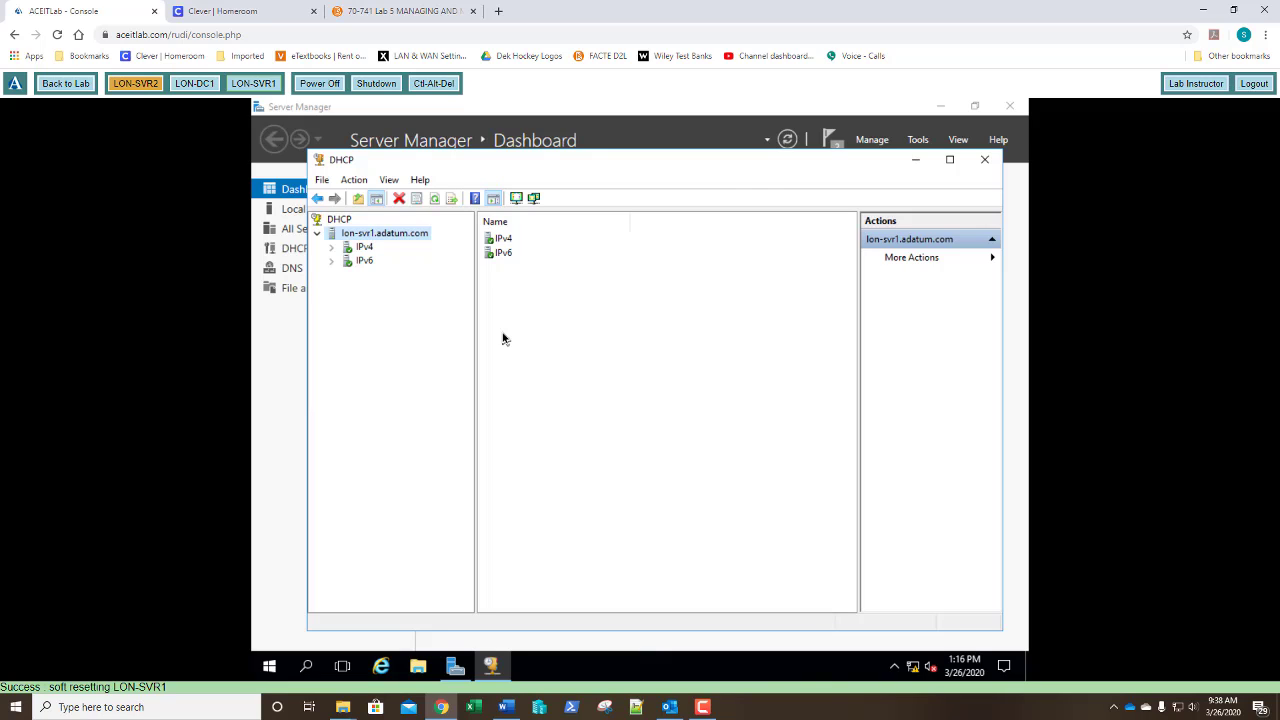
On LON-DC1, open the DHCP console, enlarge it, and expand lon-dc1.adatum.com.
left_click(194, 83)
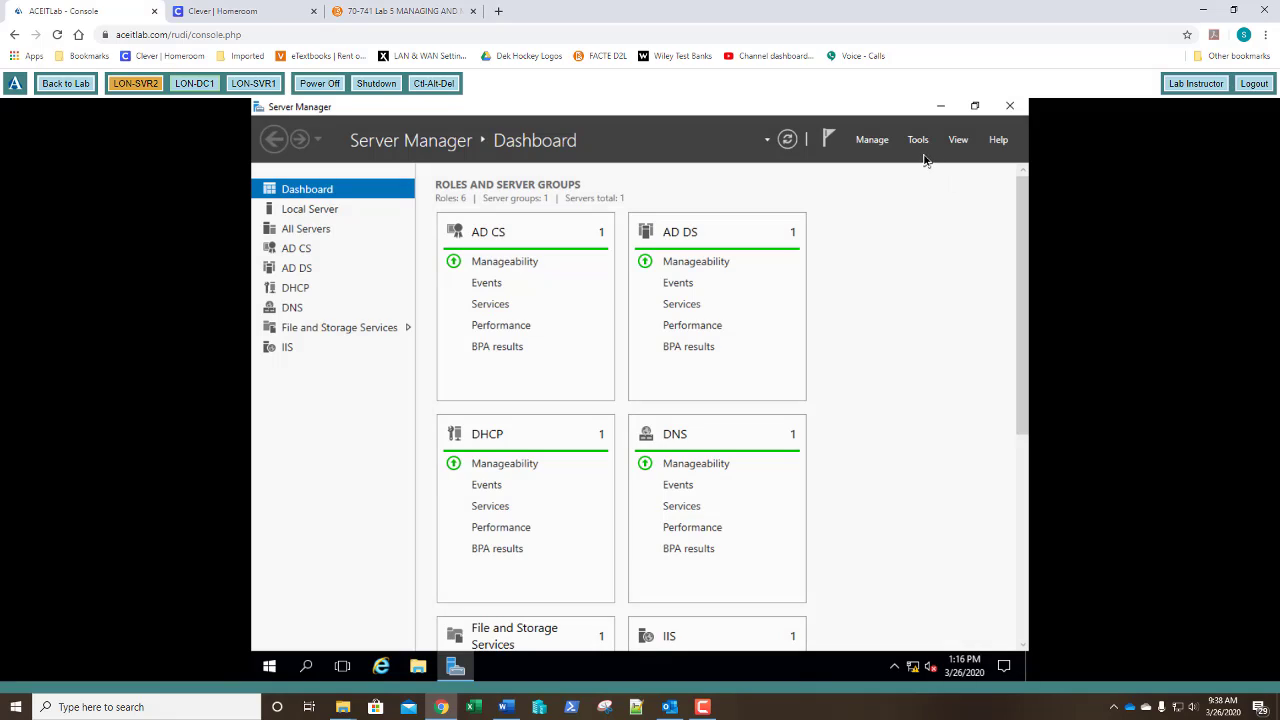
left_click(918, 141)
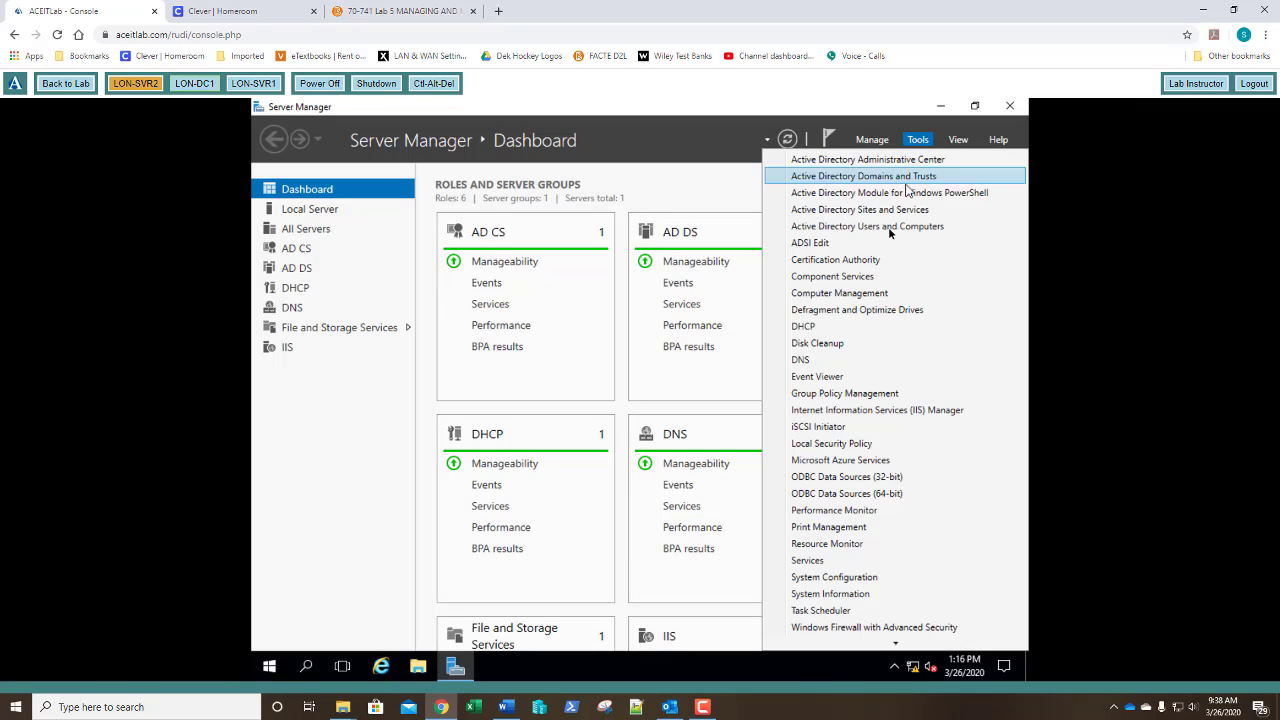
left_click(827, 327)
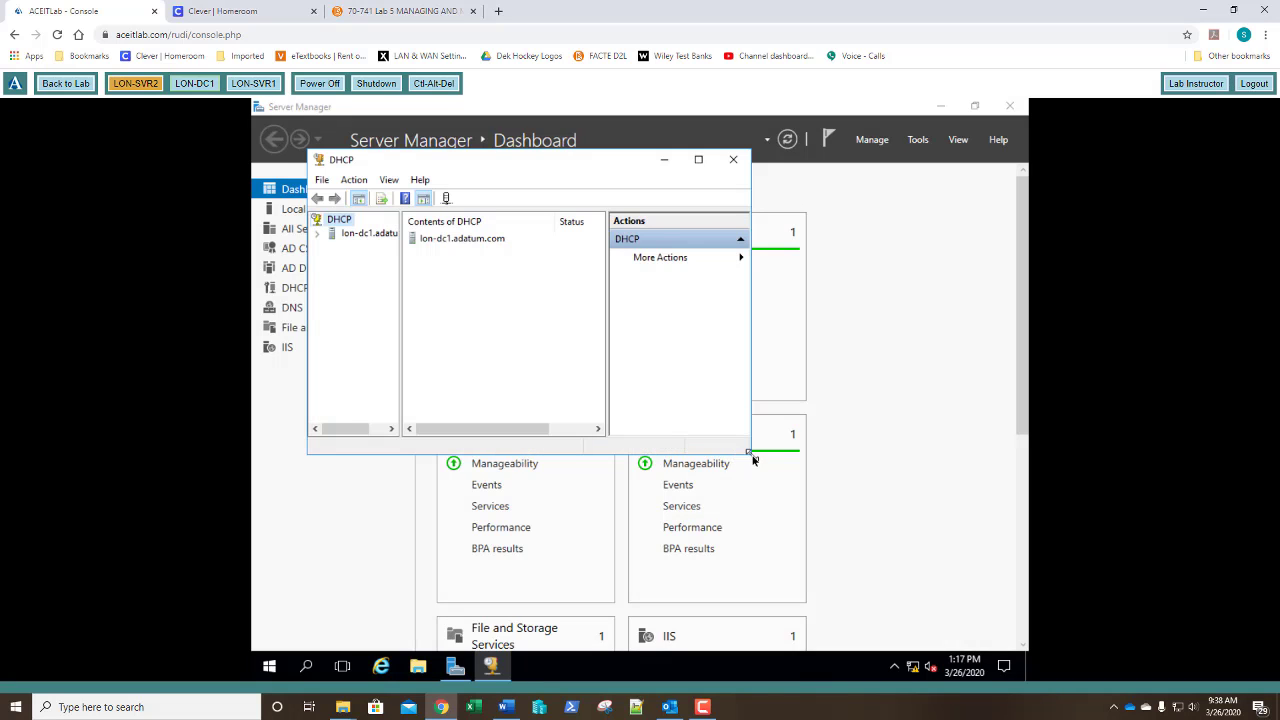
left_click_drag(753, 457, 993, 625)
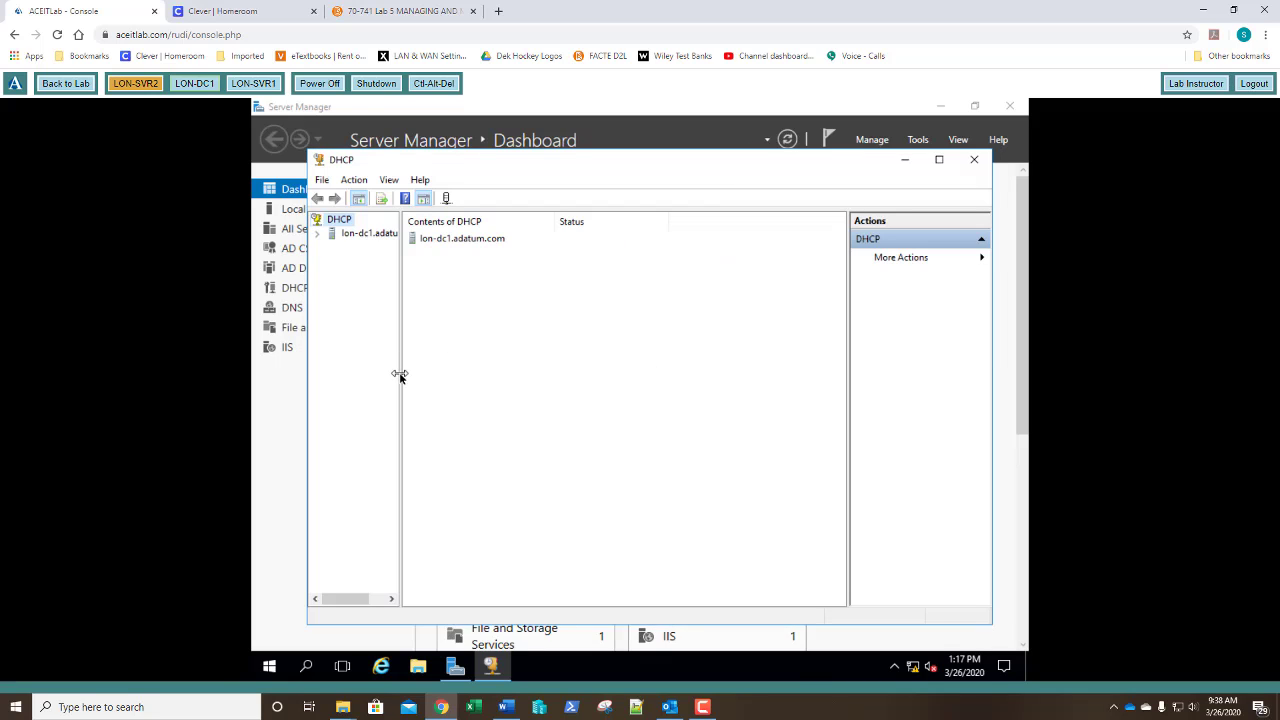
left_click_drag(399, 372, 526, 407)
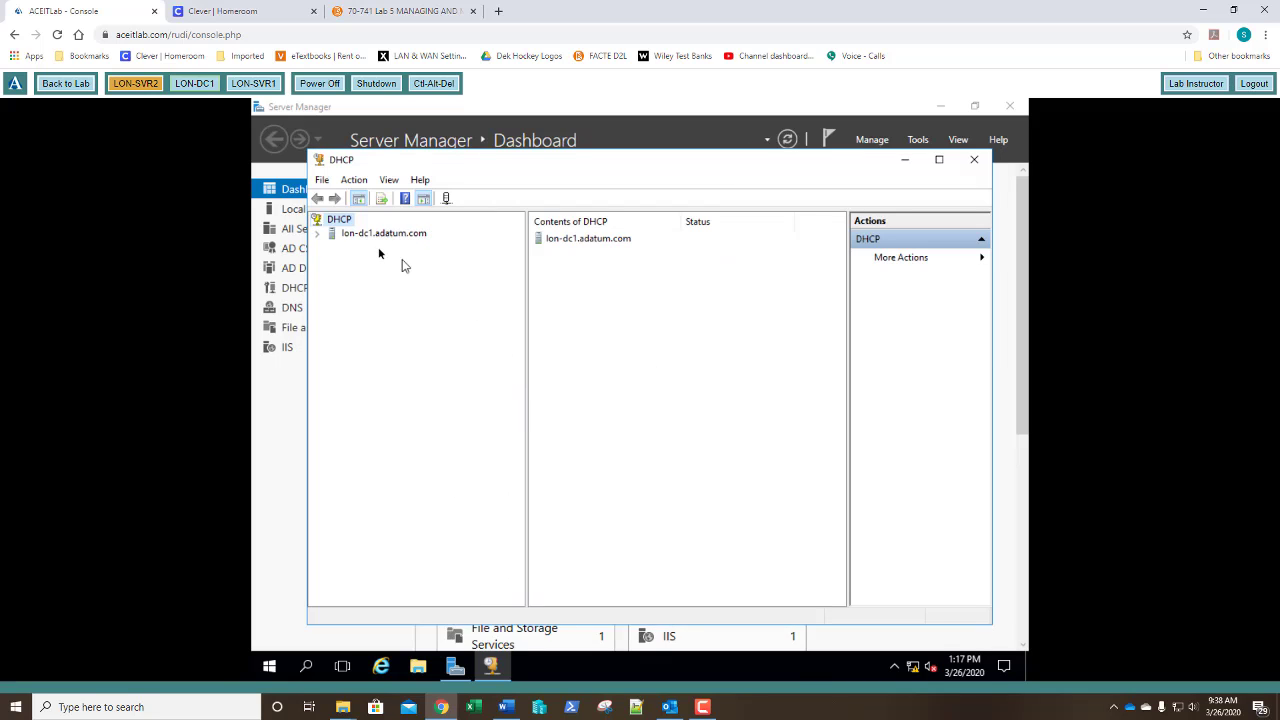
double_click(360, 235)
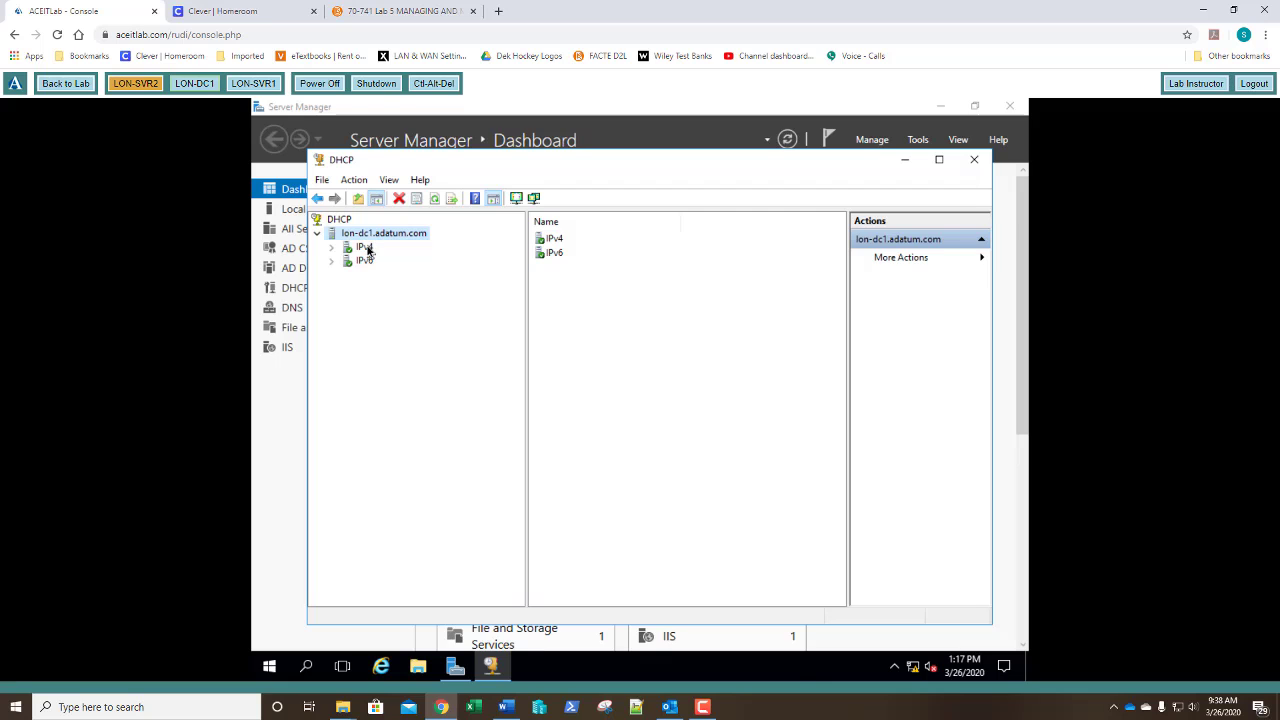
Start a new IPv4 scope named SplitScope with range 192.168.2.2 to 192.168.2.254.
double_click(365, 248)
right_click(366, 247)
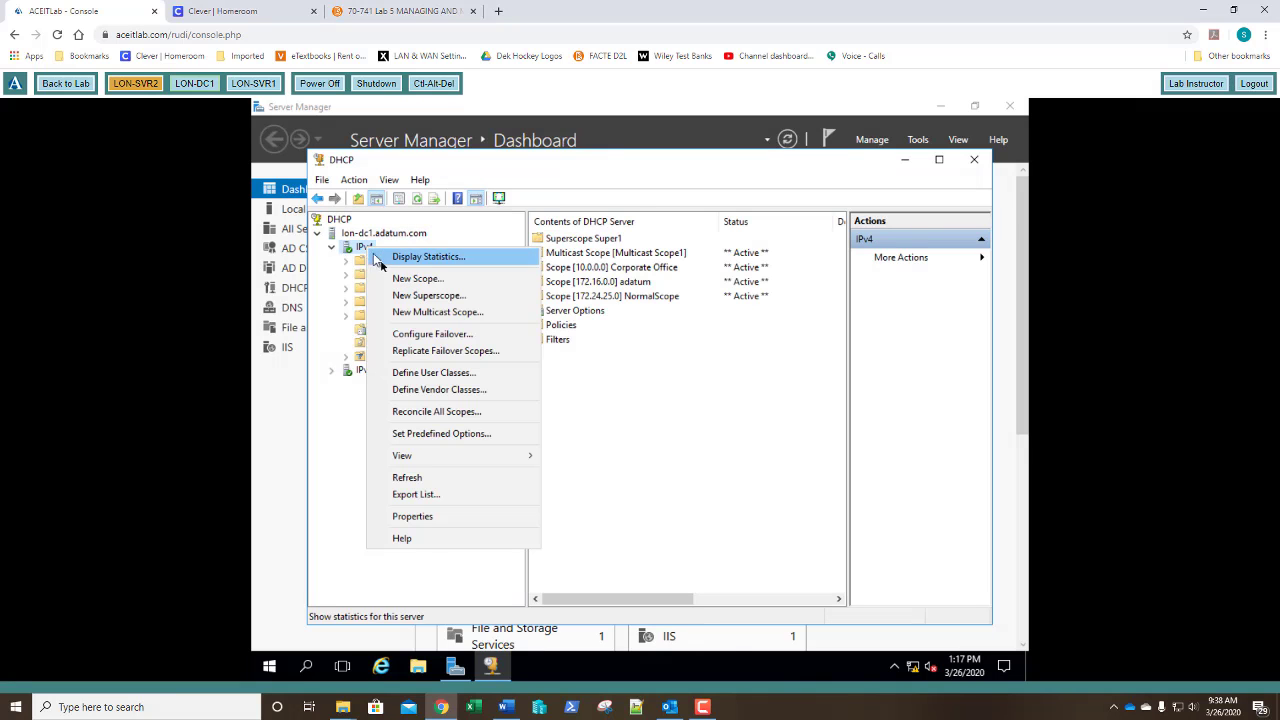
left_click(392, 281)
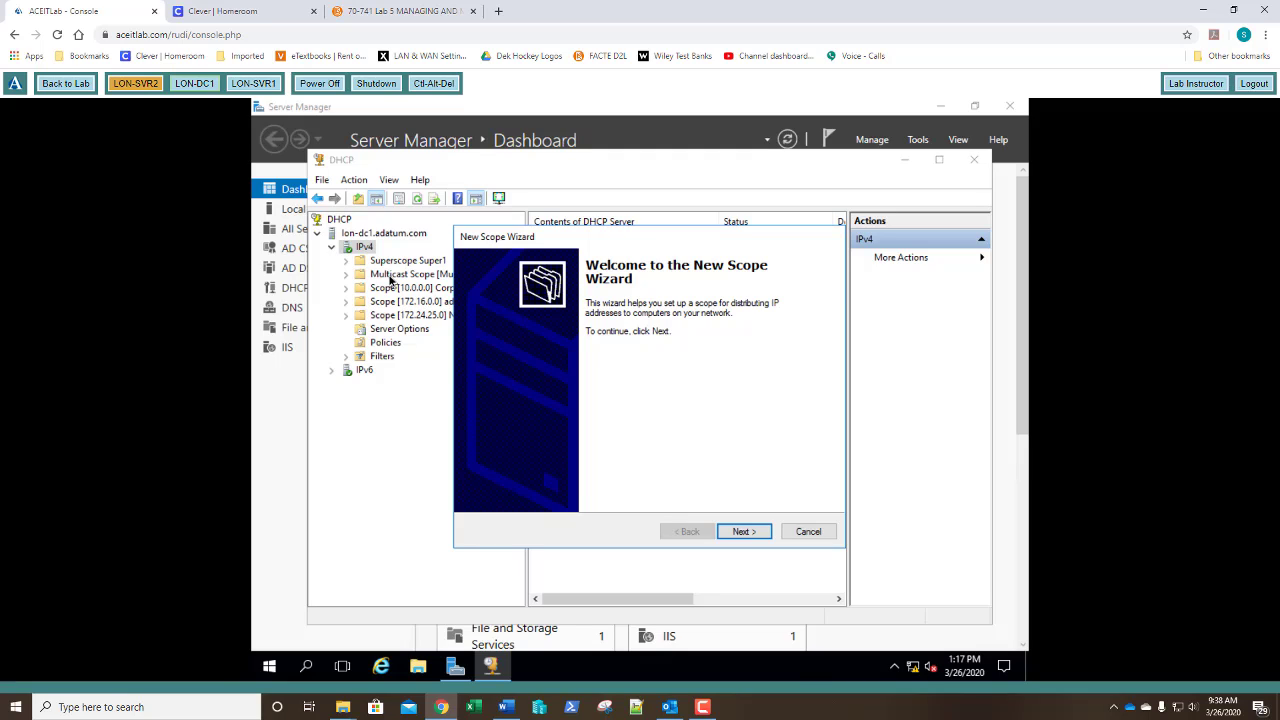
key("Return")
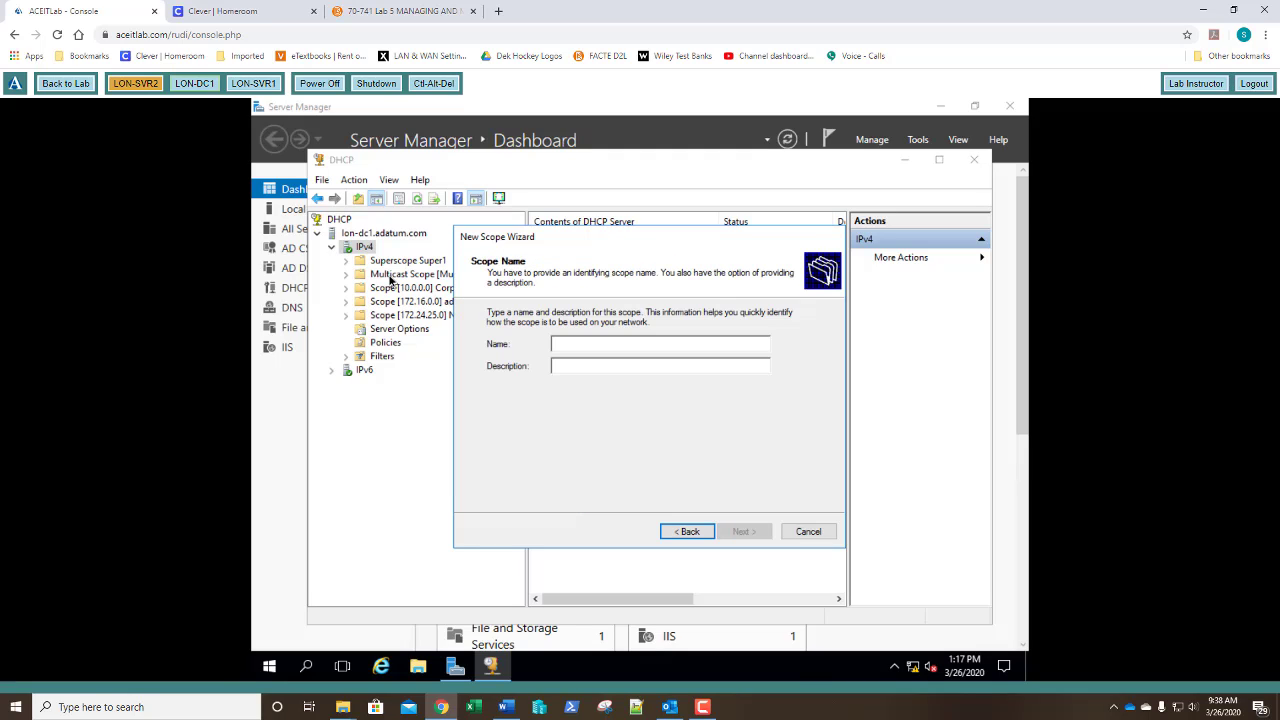
type("Sp")
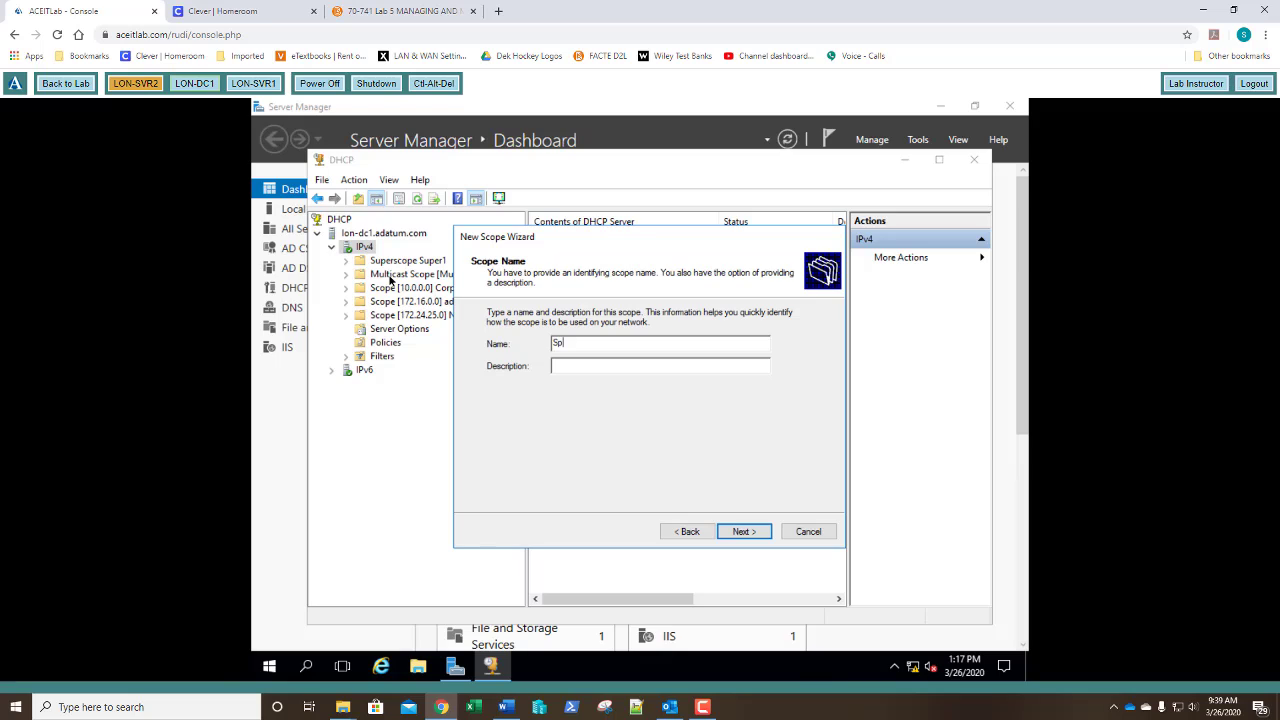
type("litScope")
key("Return")
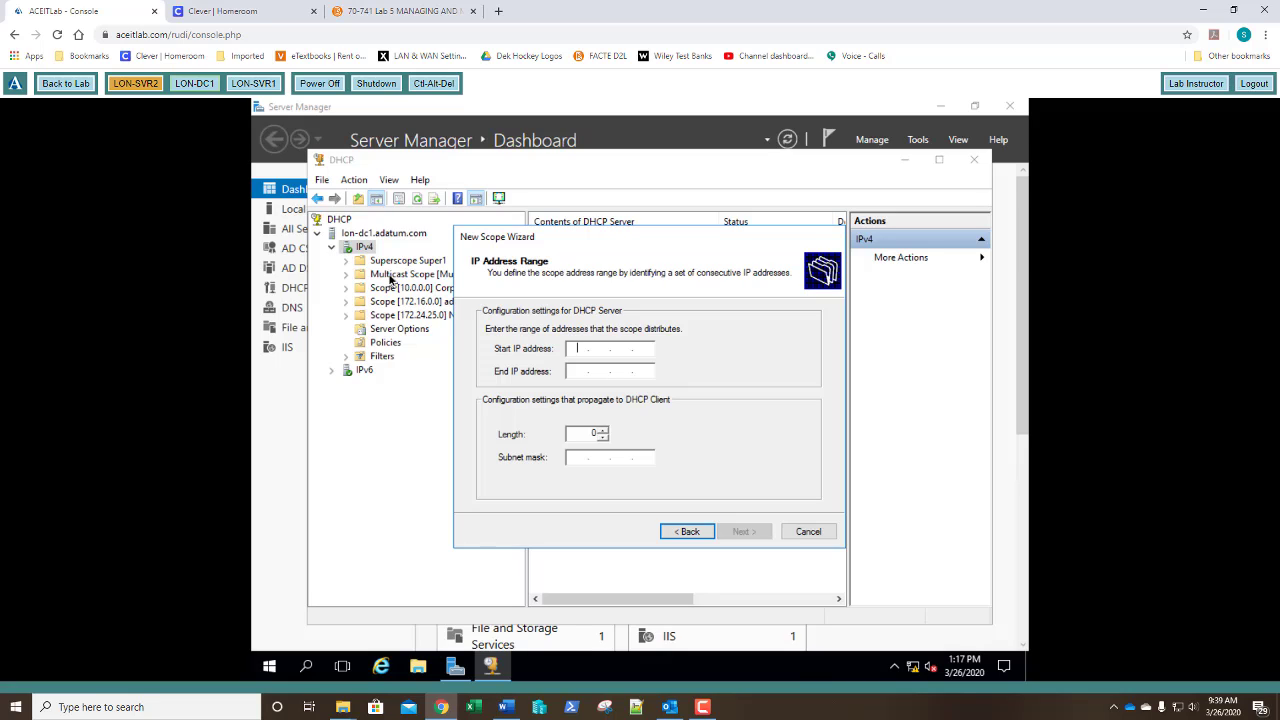
type("192.168.2.2")
key("Tab")
type("192 . 168 . ")
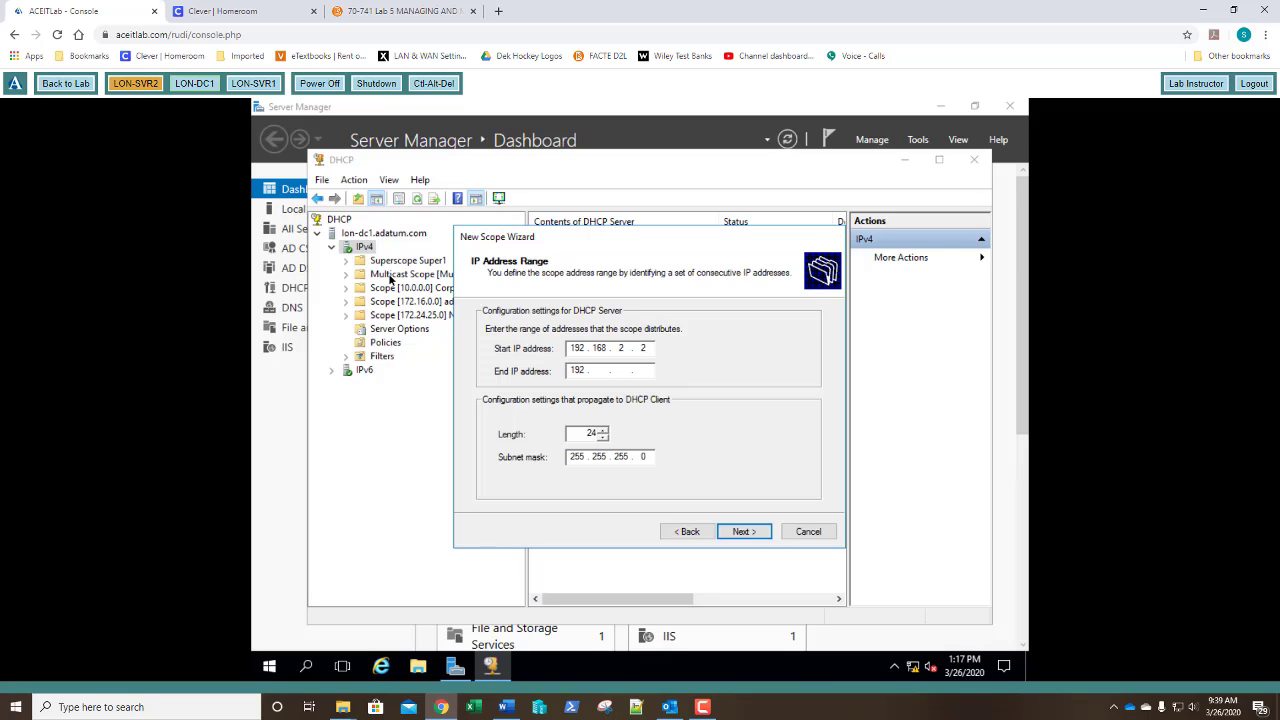
type("2 . 254")
Keep default exclusions and lease, add gateway 192.168.2.1, and activate the SplitScope scope.
key("Return")
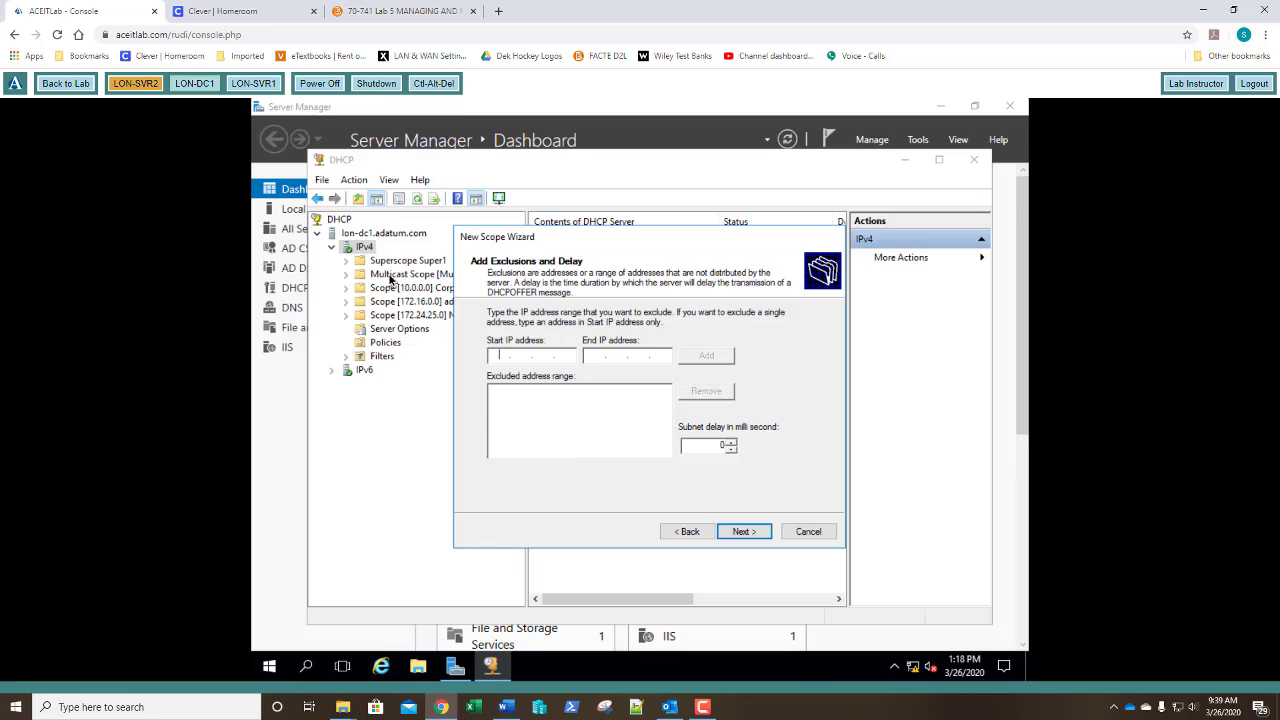
key("Return")
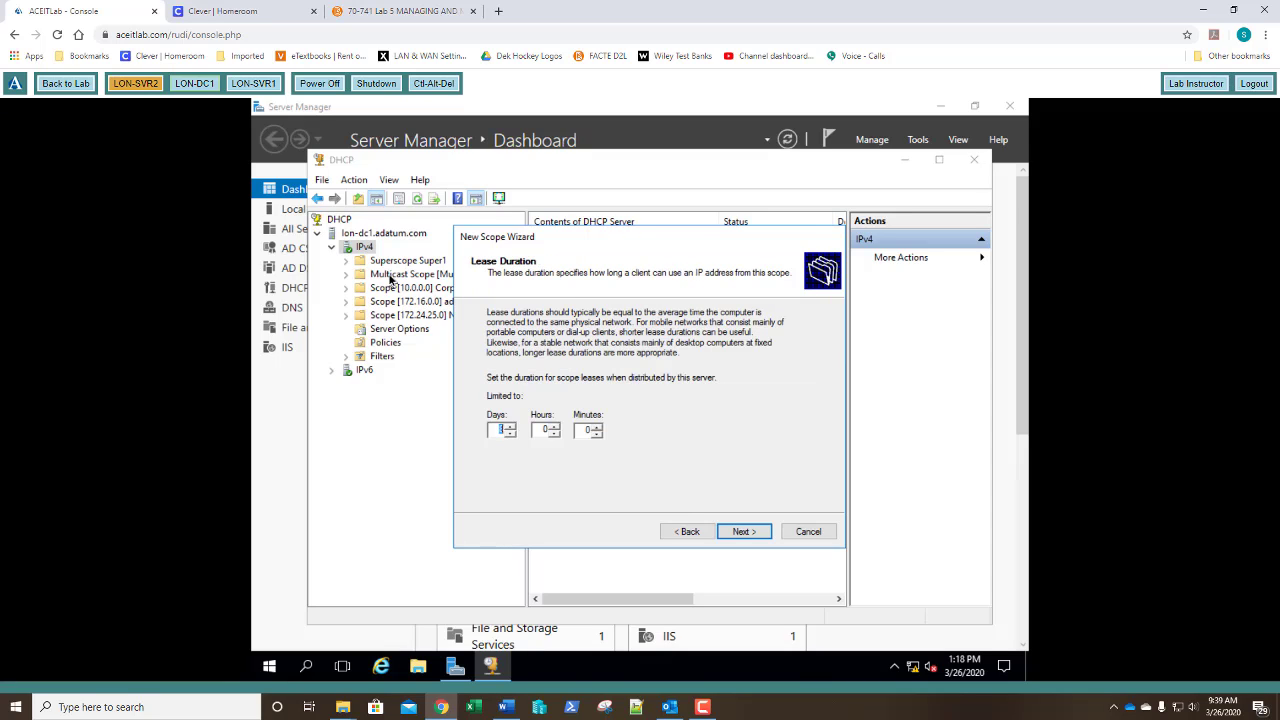
key("Return")
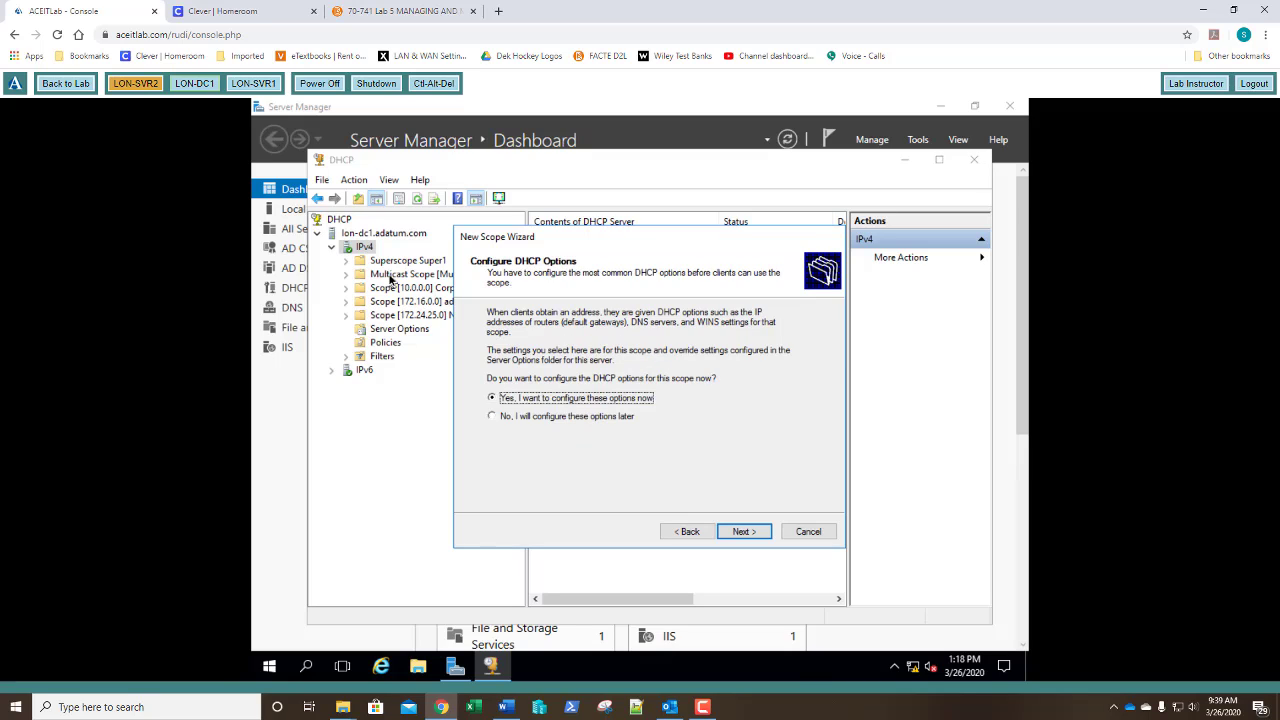
key("Return")
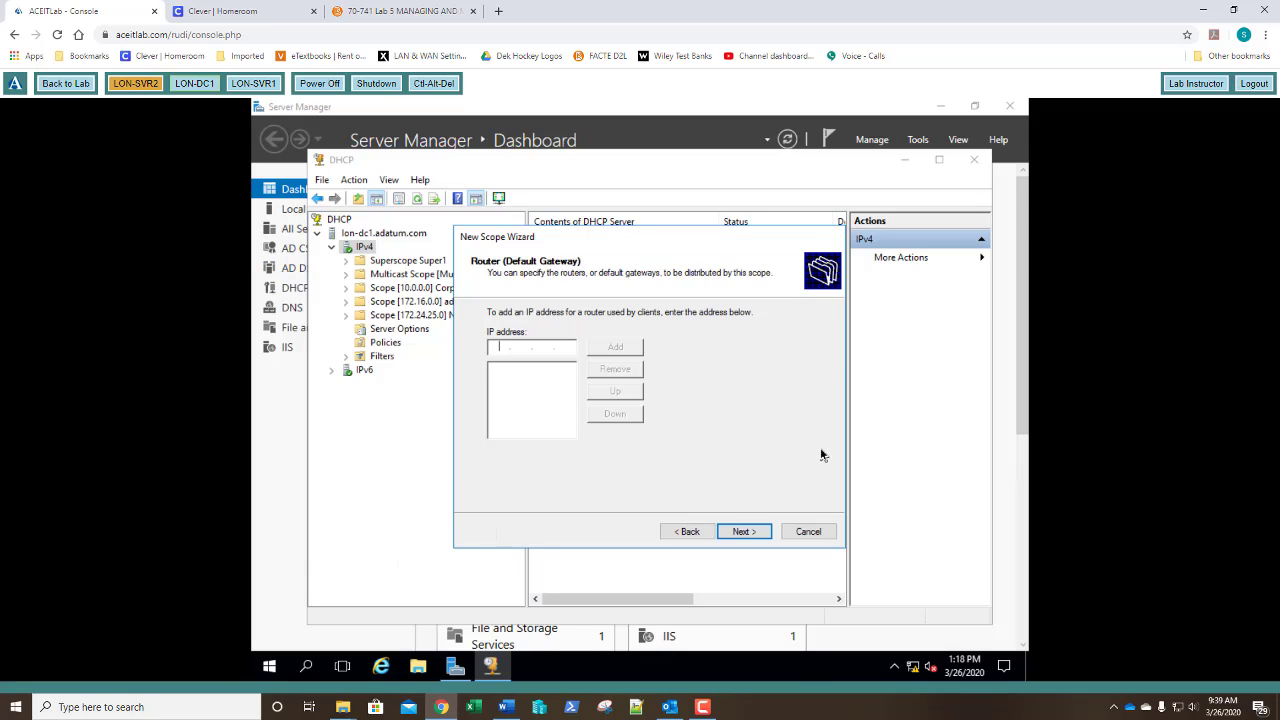
type("192")
type("8 . 2 . 1")
key("alt+d")
key("alt+n")
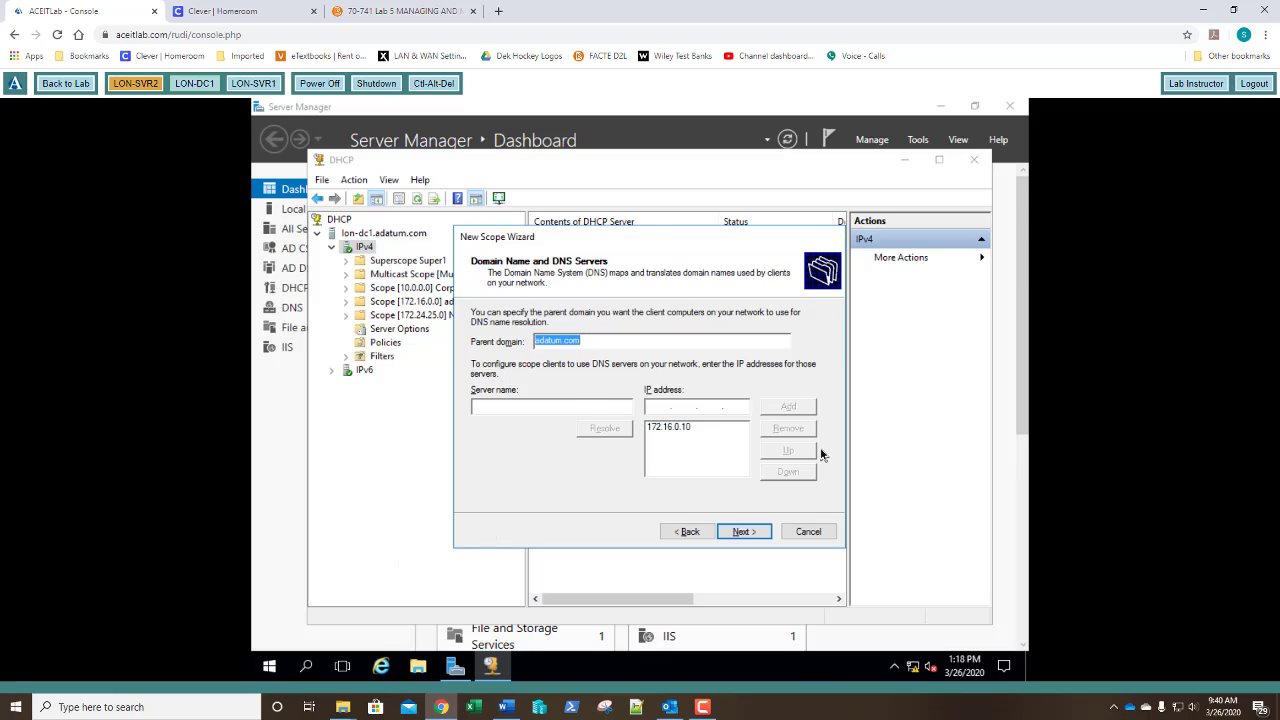
key("alt+n")
key("alt+n")
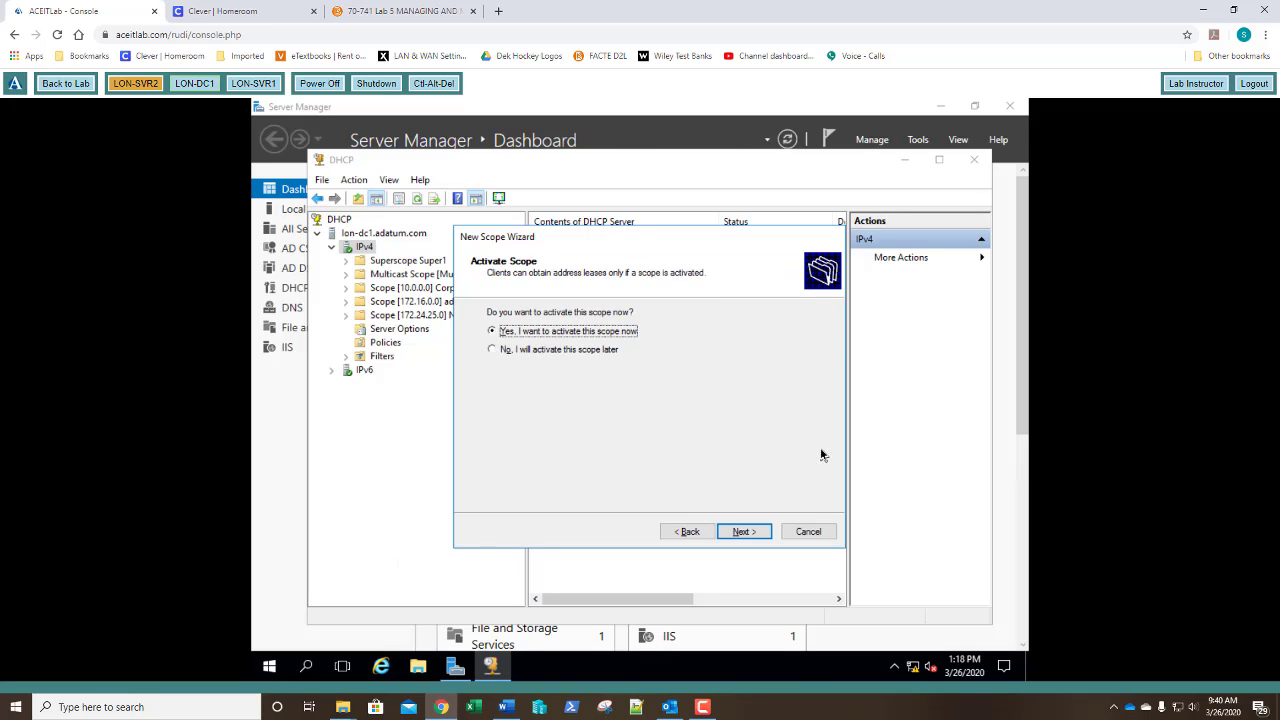
key("alt+n")
key("Return")
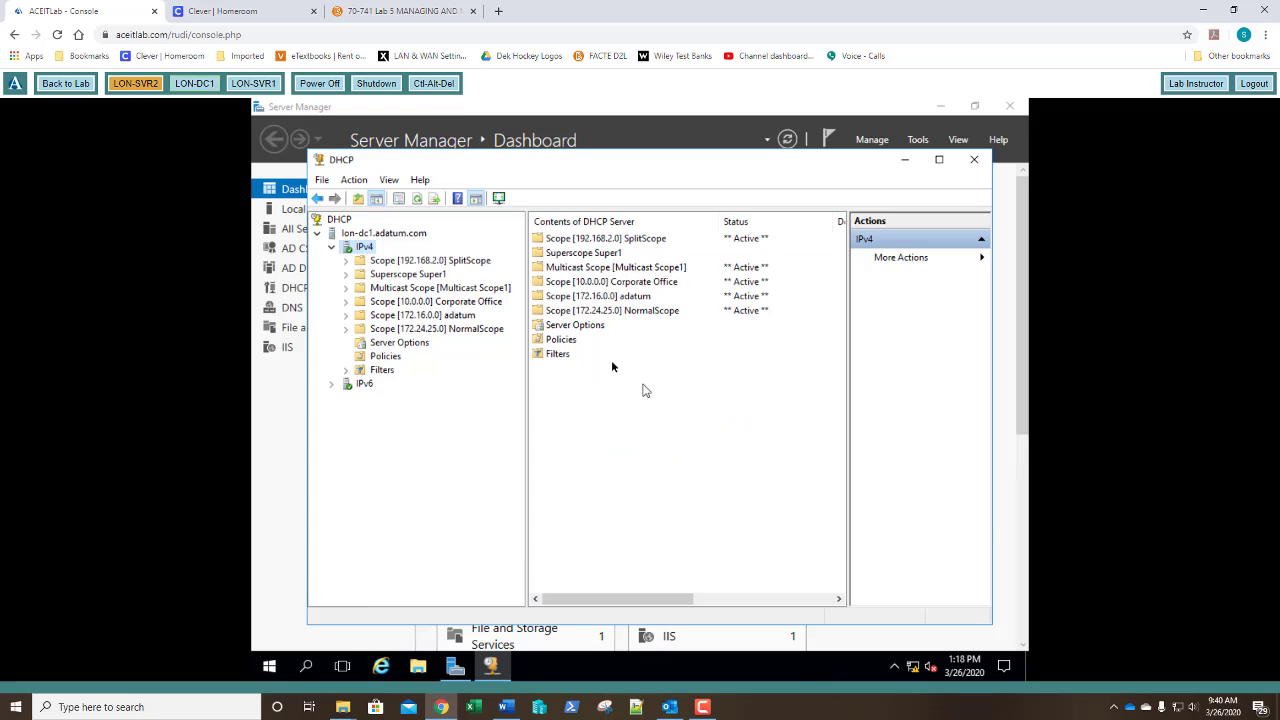
Launch the Split-Scope wizard on SplitScope via Advanced and pass the introduction page.
double_click(438, 262)
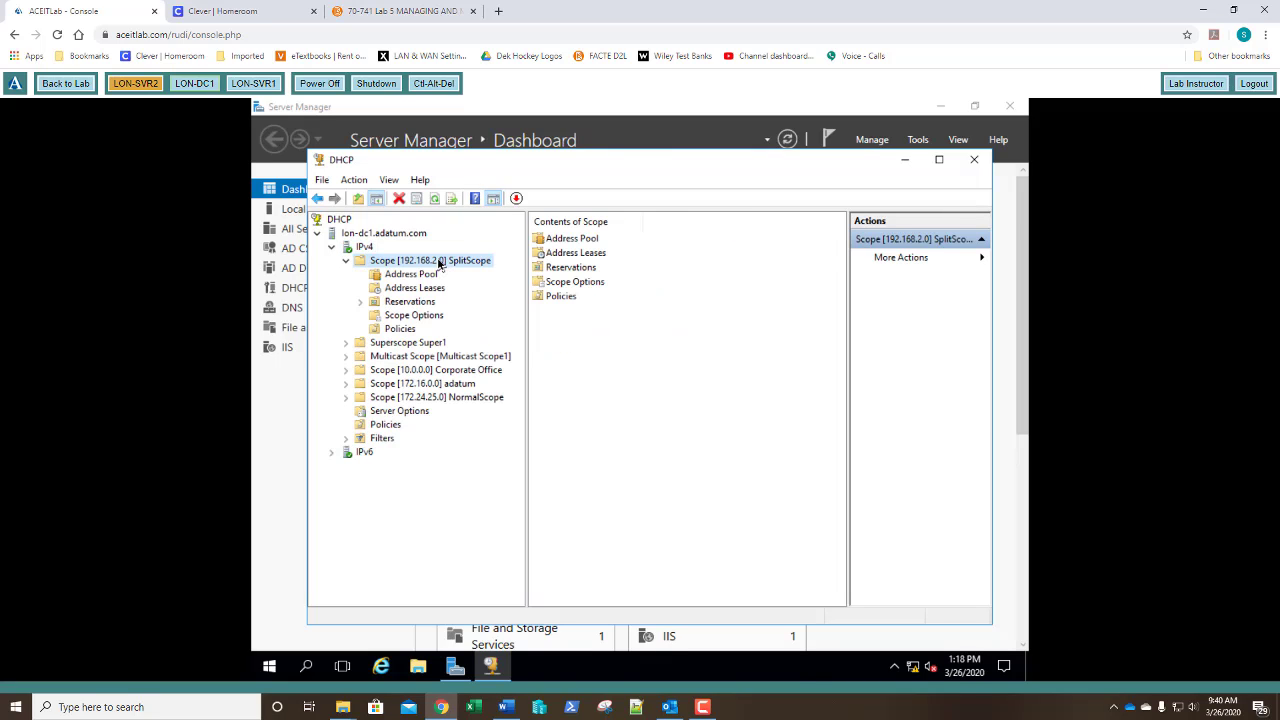
right_click(438, 262)
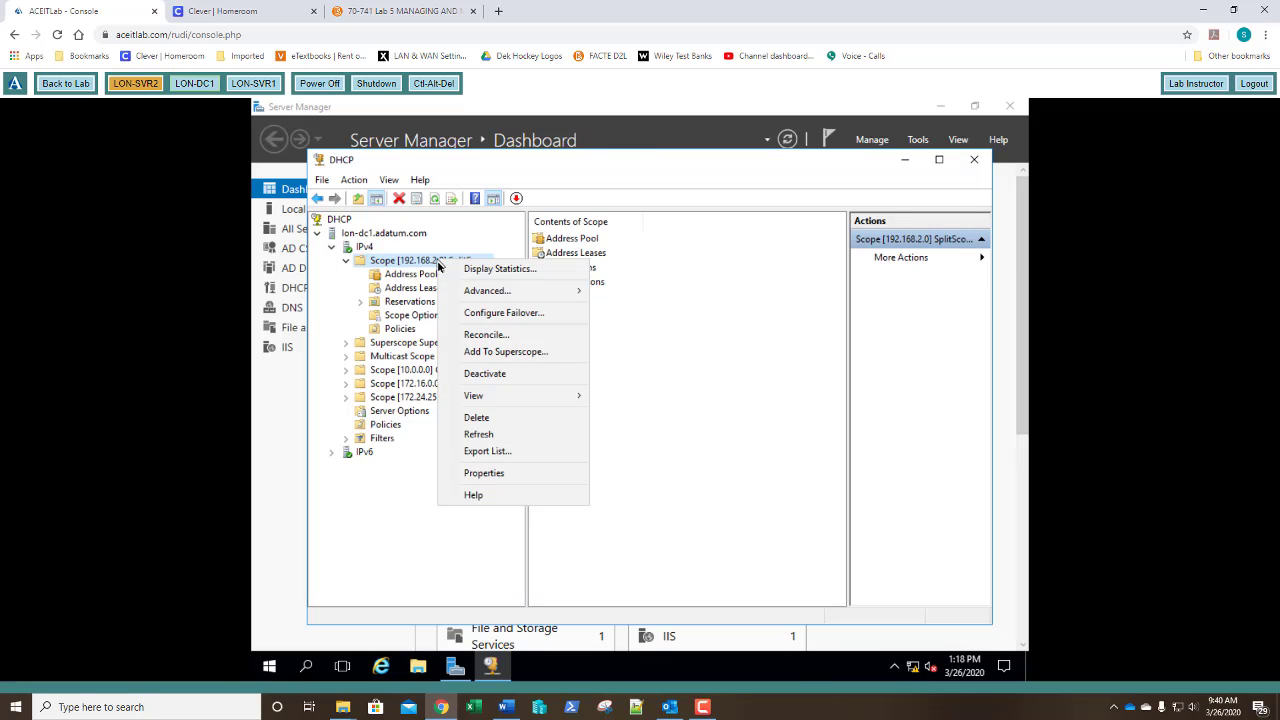
mouse_move(525, 294)
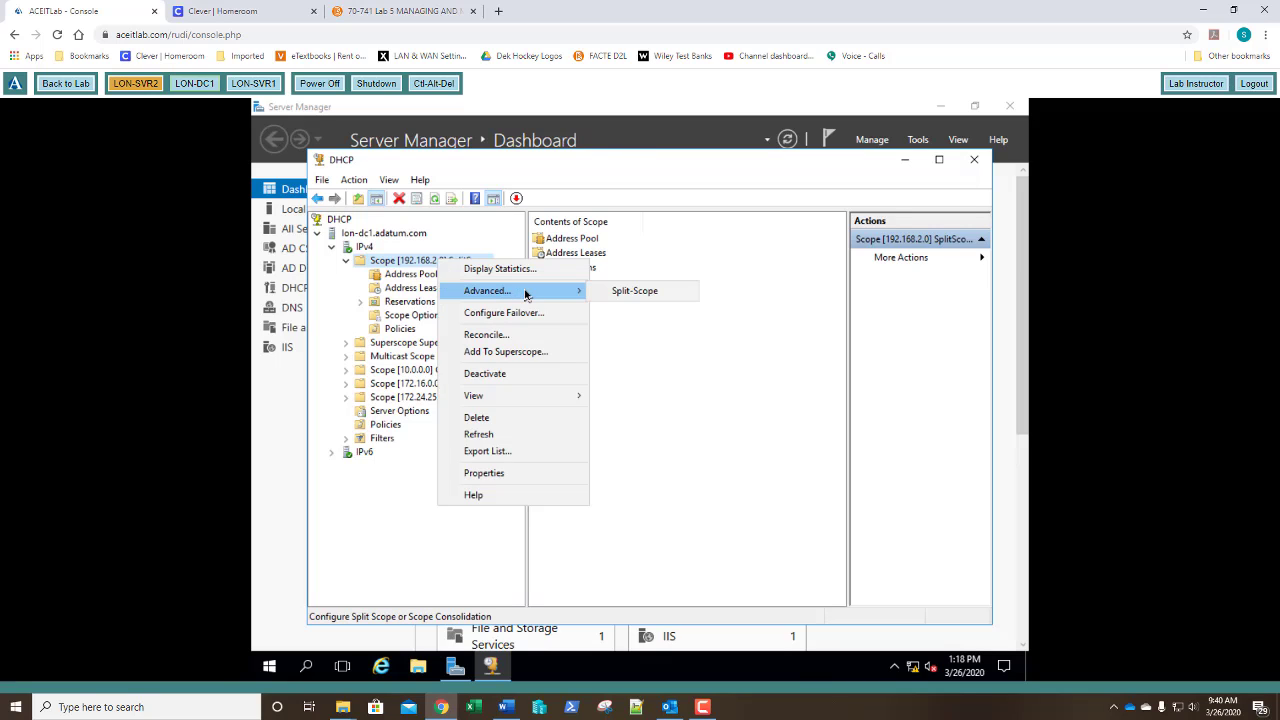
left_click(623, 291)
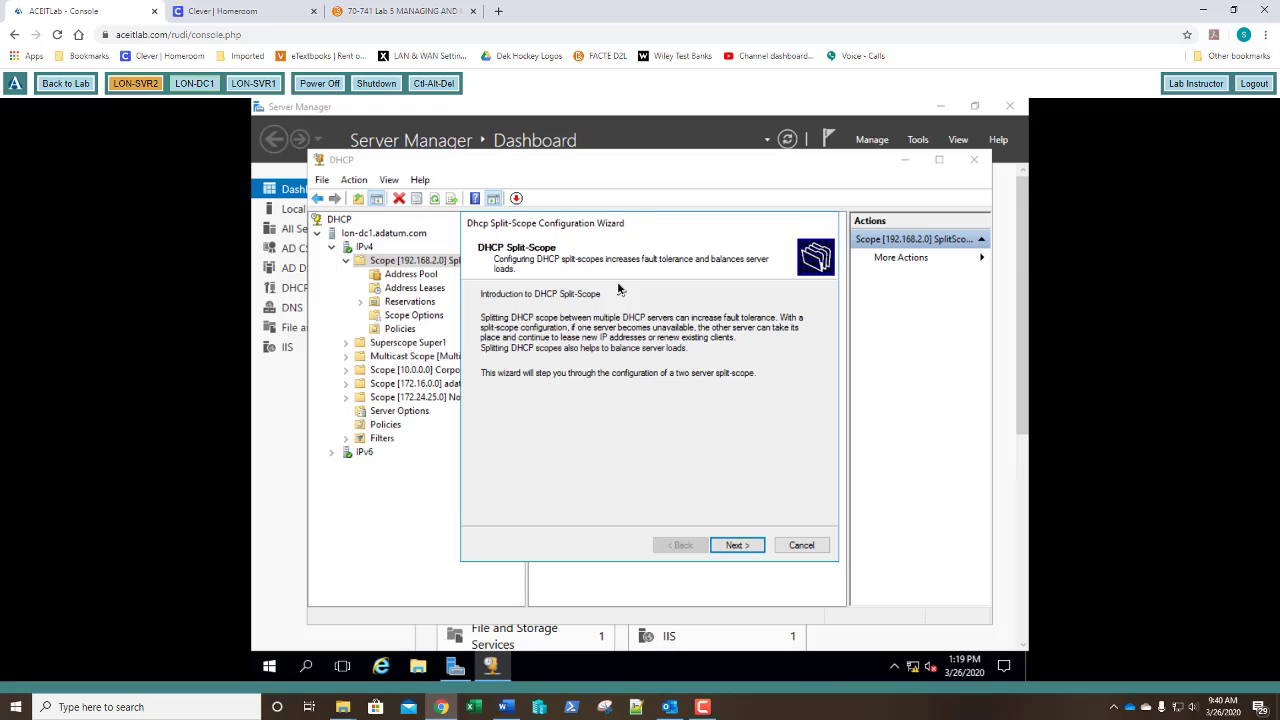
key("Return")
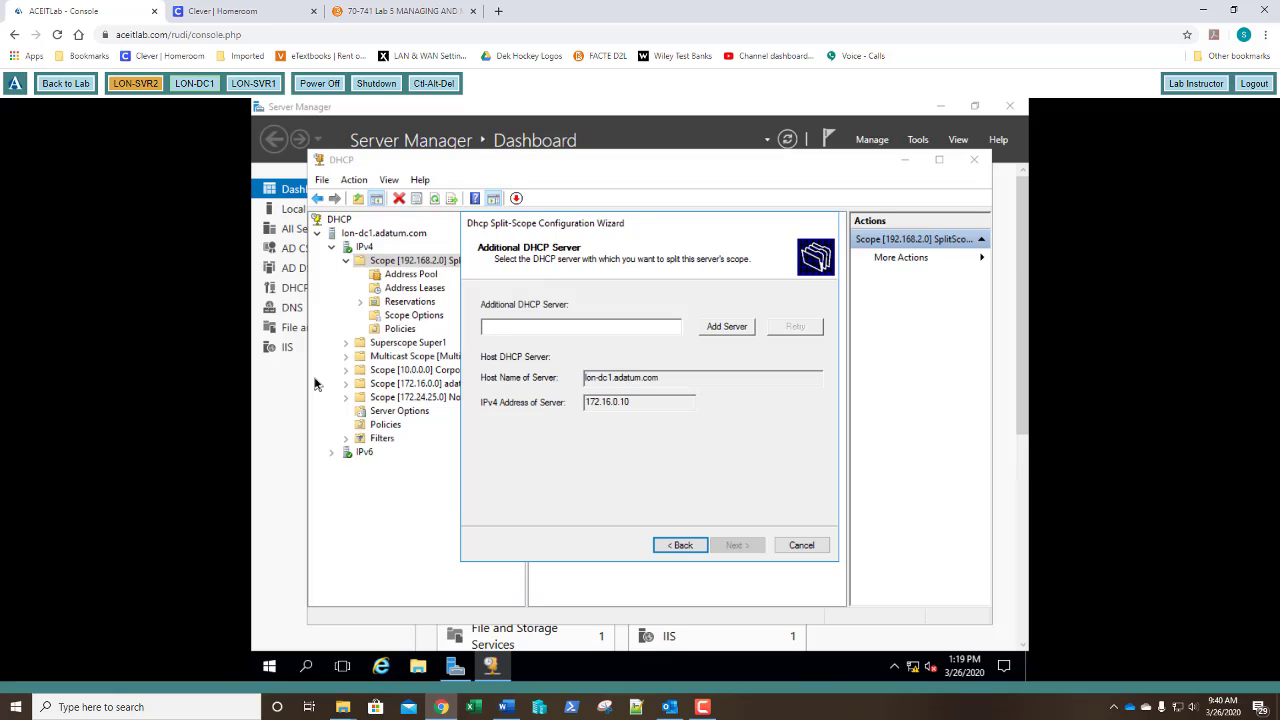
Add lon-svr1 as the partner DHCP server and continue to the 80/20 split page.
left_click(731, 332)
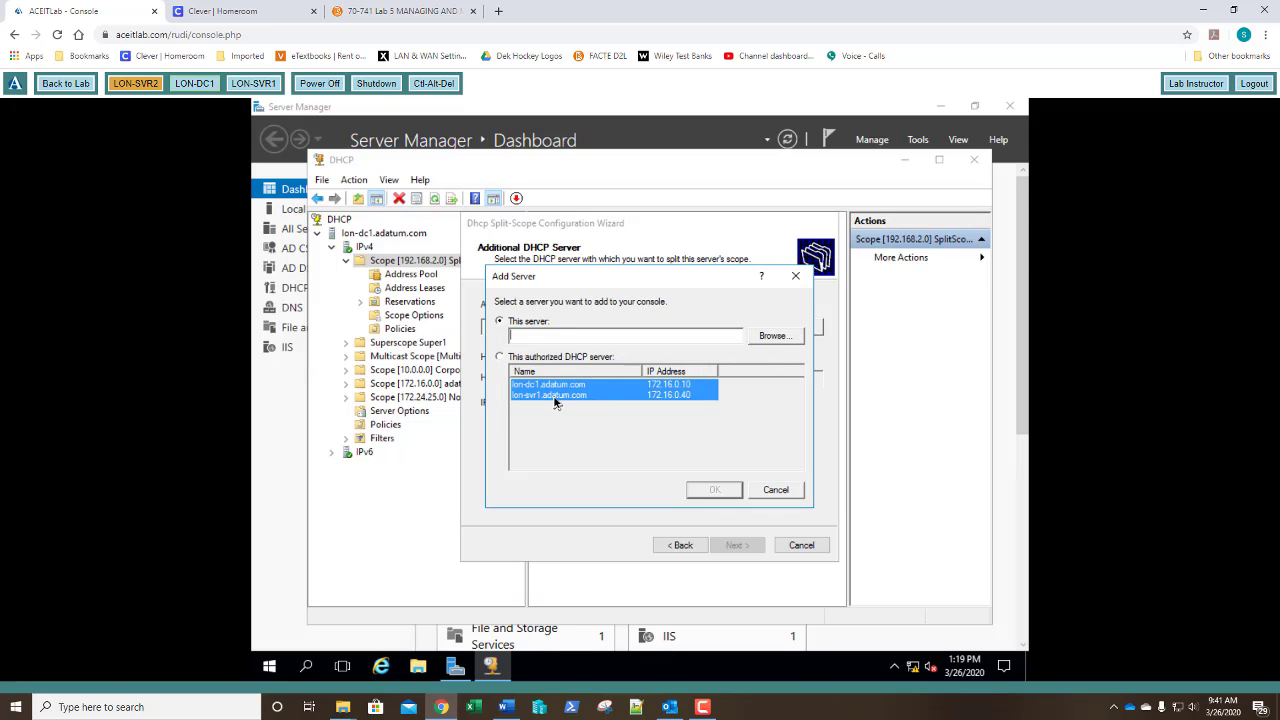
left_click(775, 337)
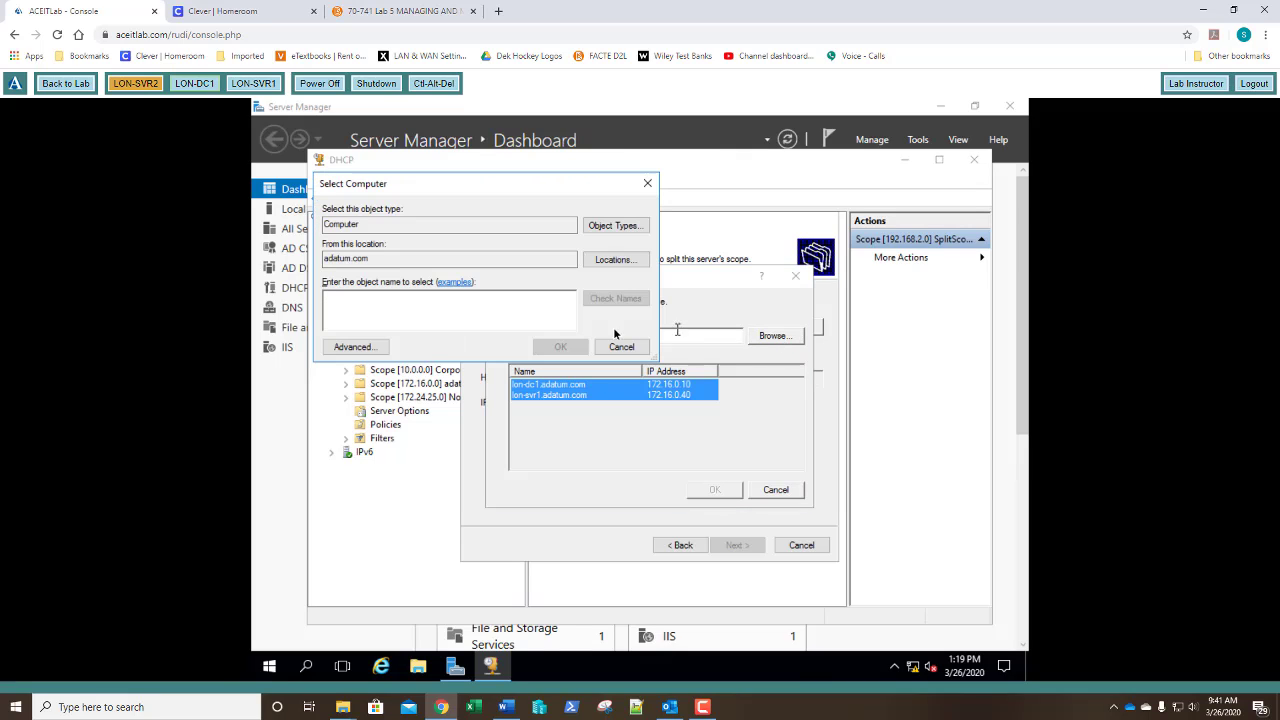
type("lo")
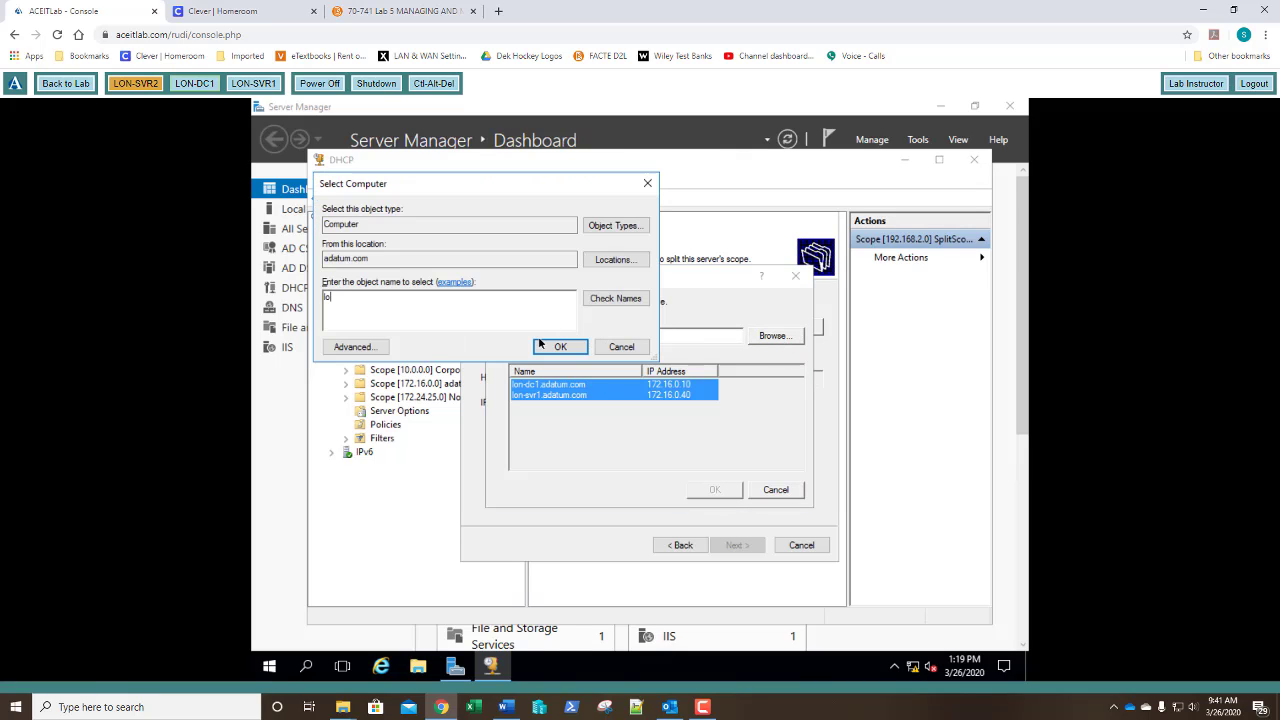
type("n-svr1")
left_click(539, 343)
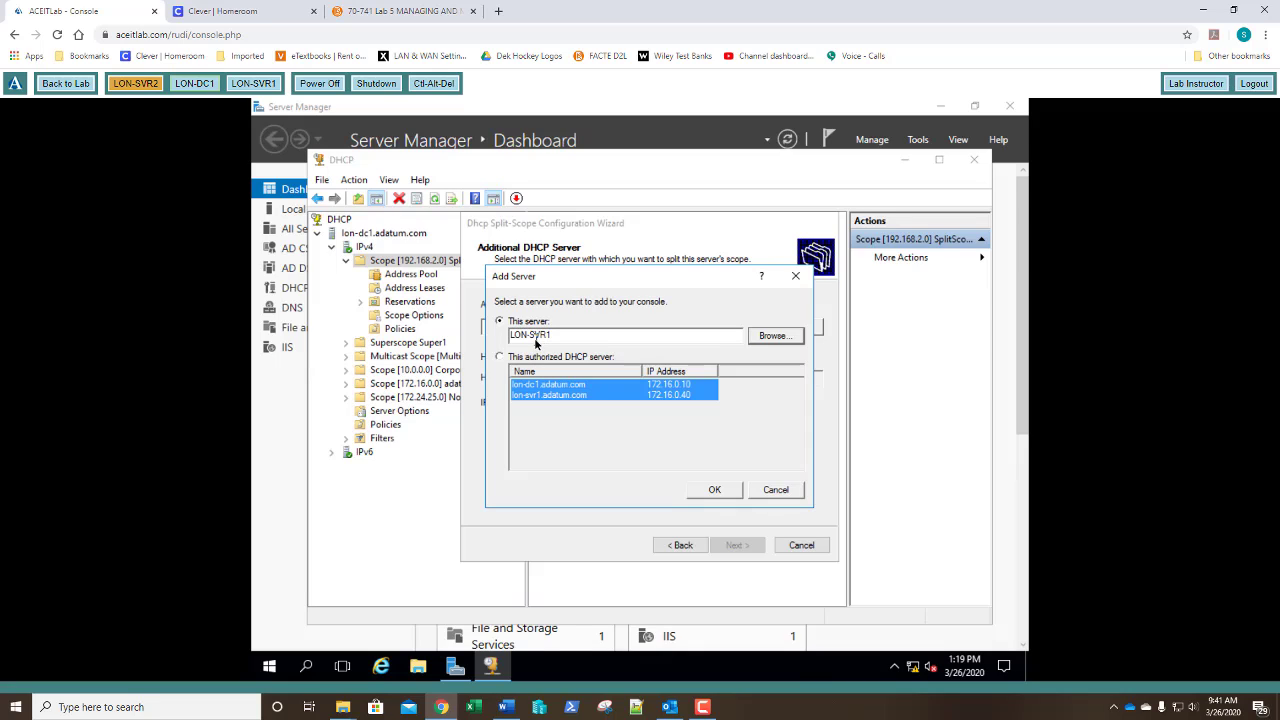
left_click(717, 491)
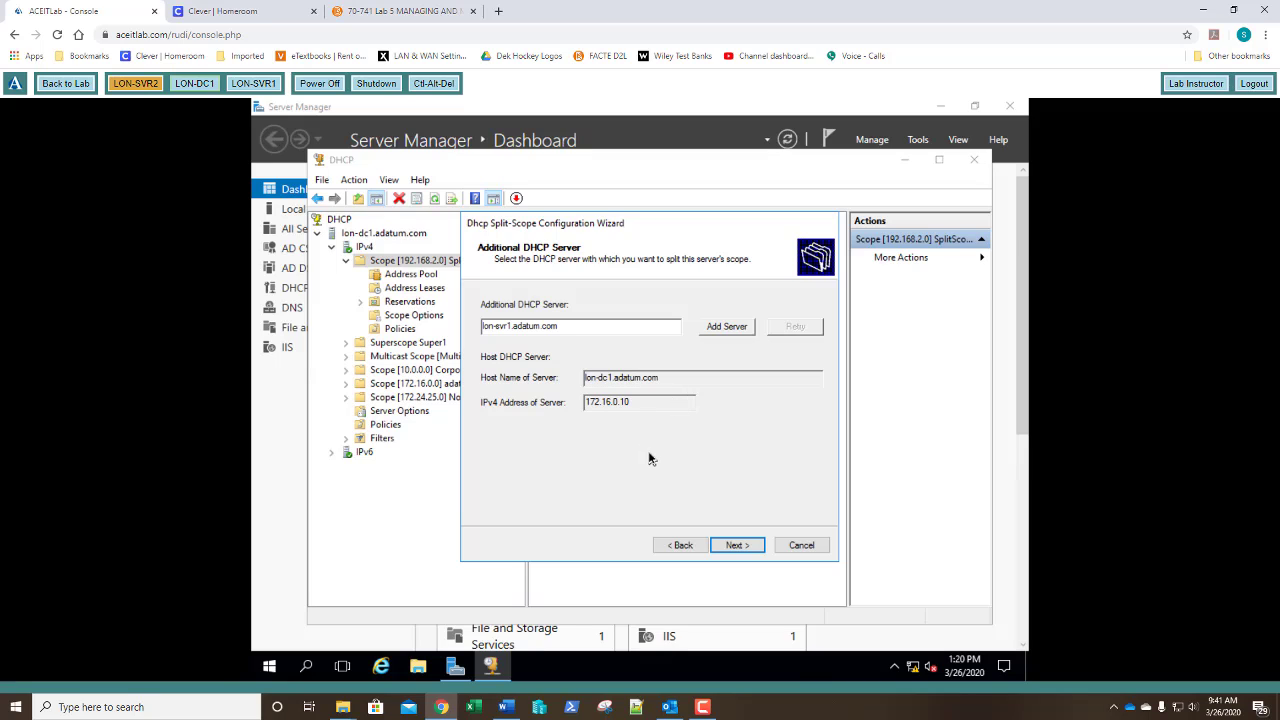
left_click(733, 549)
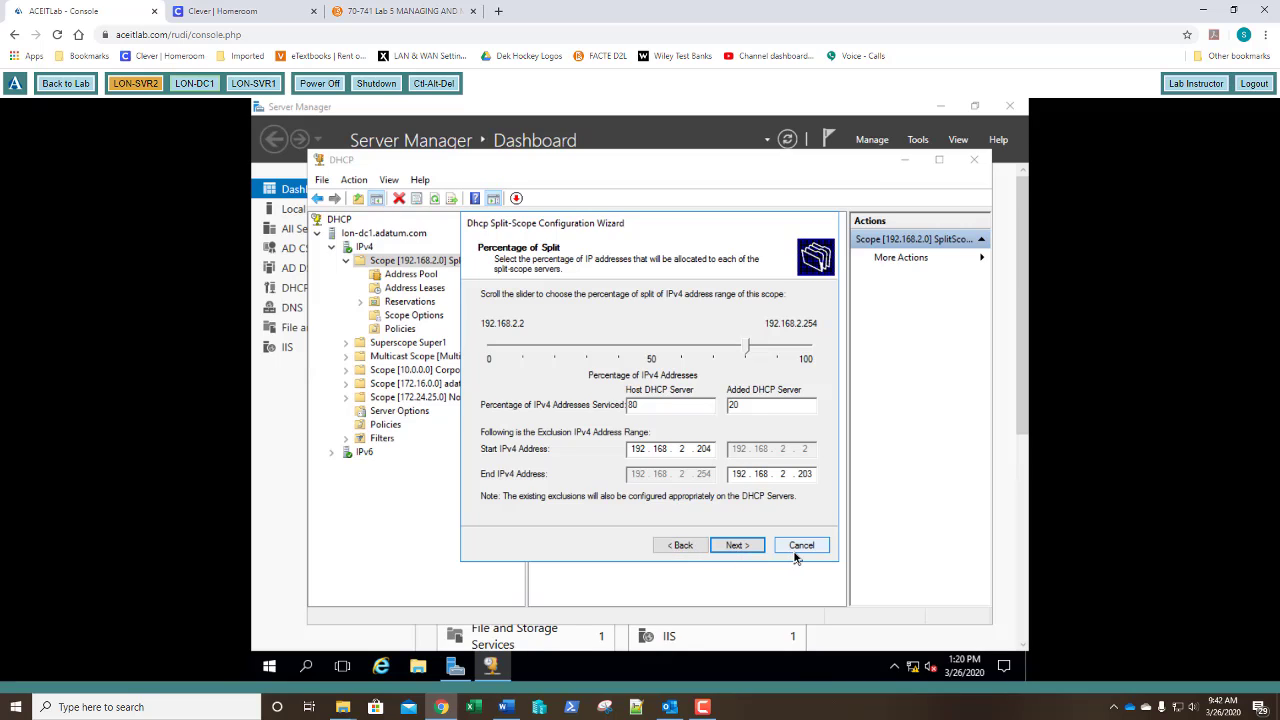
Give the added DHCP server a 500 ms offer delay, leaving the host server at 0 ms.
left_click(737, 545)
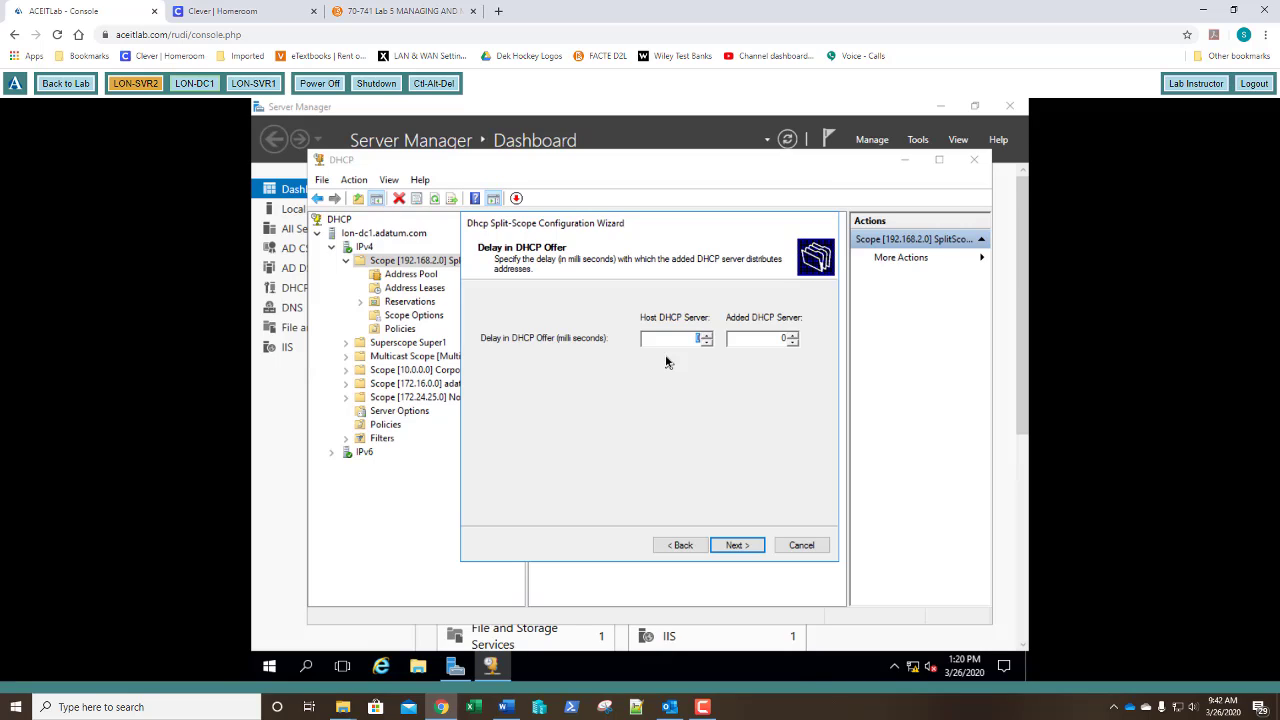
left_click(784, 340)
left_click(790, 343)
Apply the 192.168.2.0 SplitScope configuration to both servers from the summary and close the wizard.
left_click(735, 549)
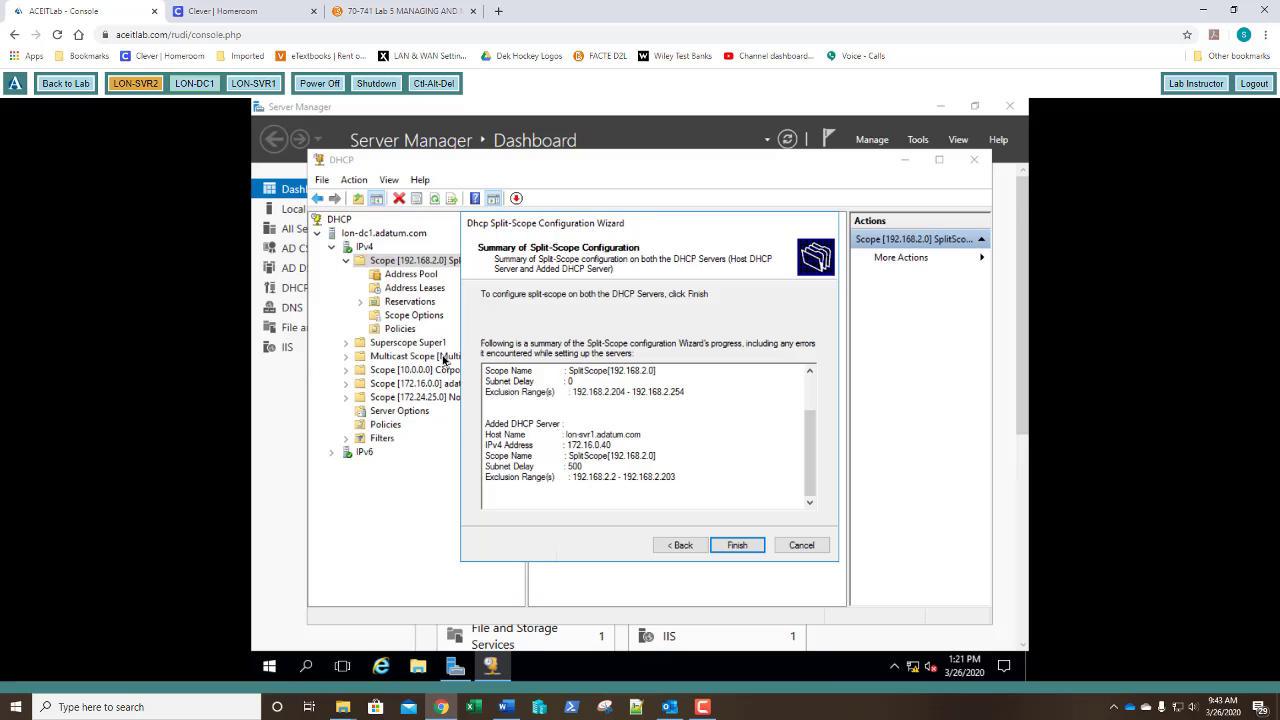
left_click(740, 546)
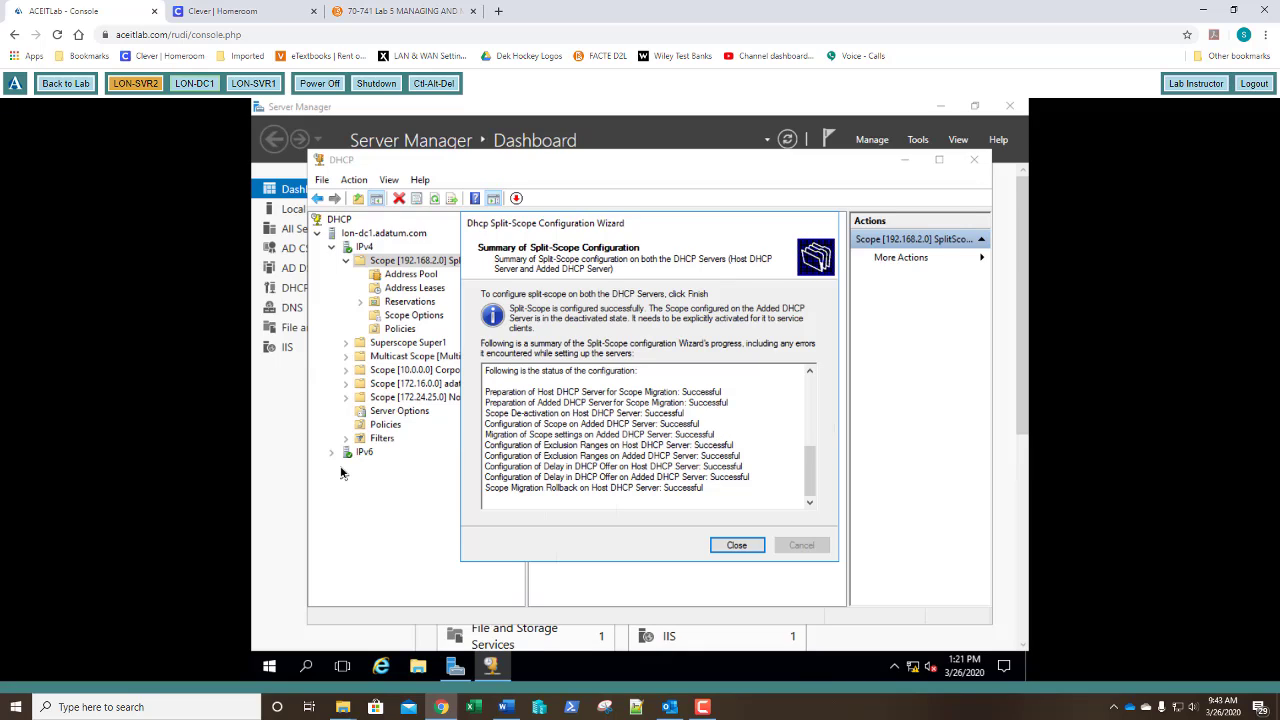
left_click(741, 551)
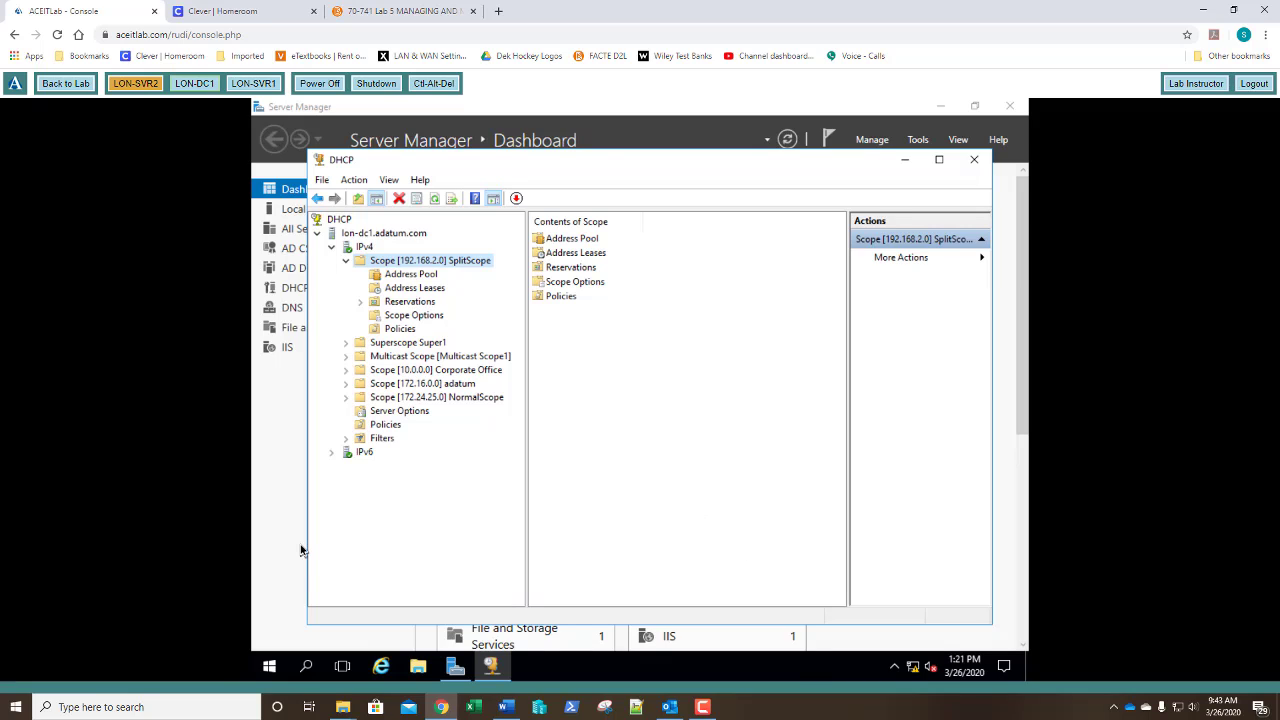
Switch to LON-SVR1 and select IPv4 to show the inactive 192.168.2.0 SplitScope.
left_click(250, 84)
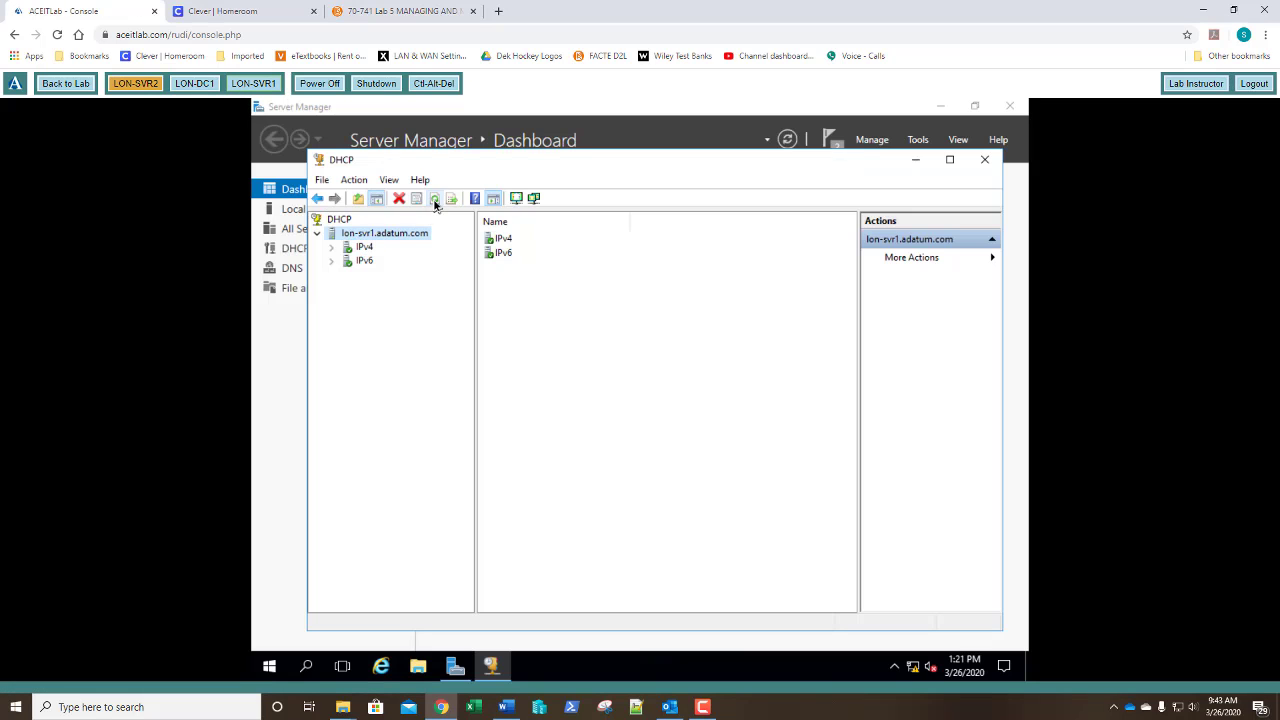
left_click(362, 247)
left_click(332, 247)
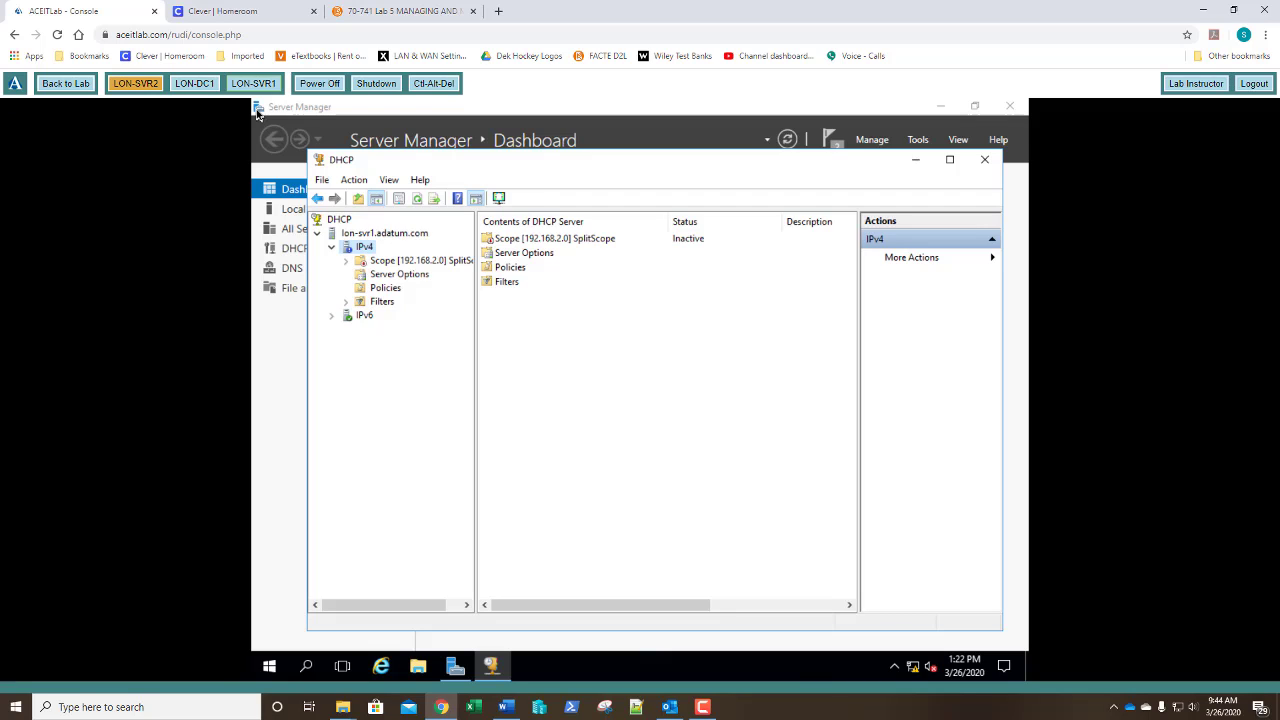
Back on LON-DC1, start a new IPv4 scope named FailoverScope.
left_click(193, 84)
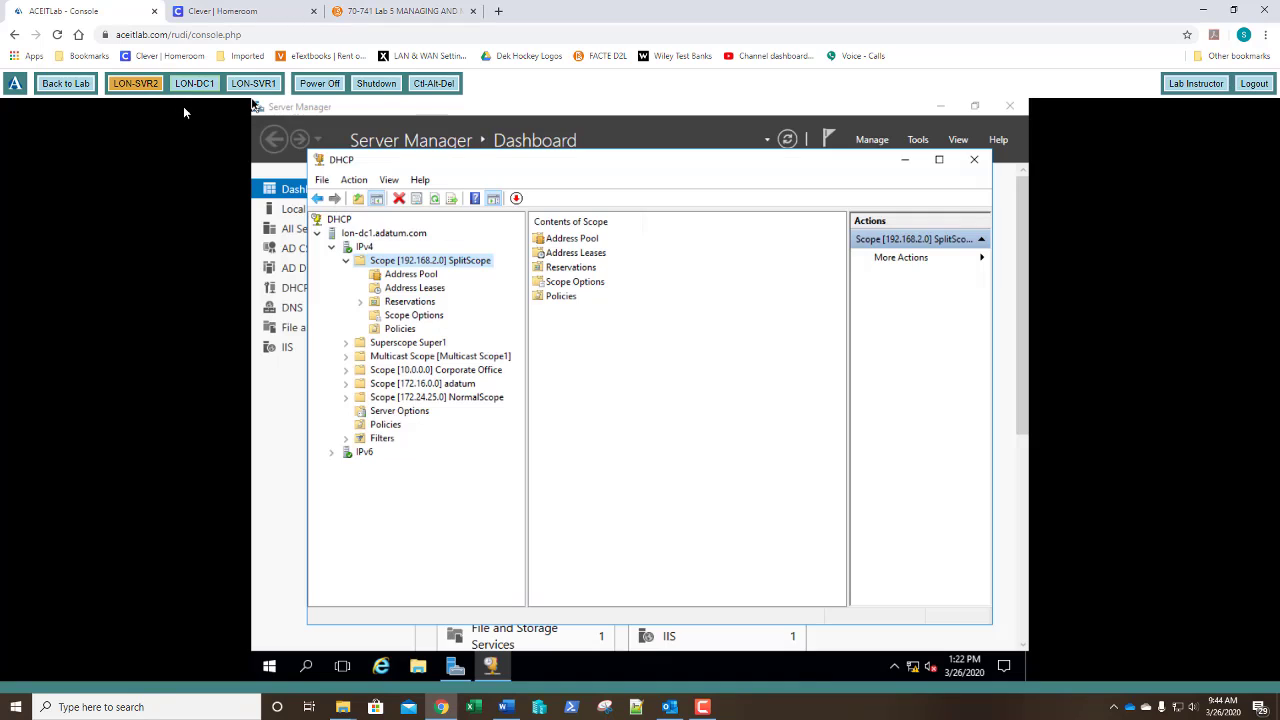
right_click(365, 248)
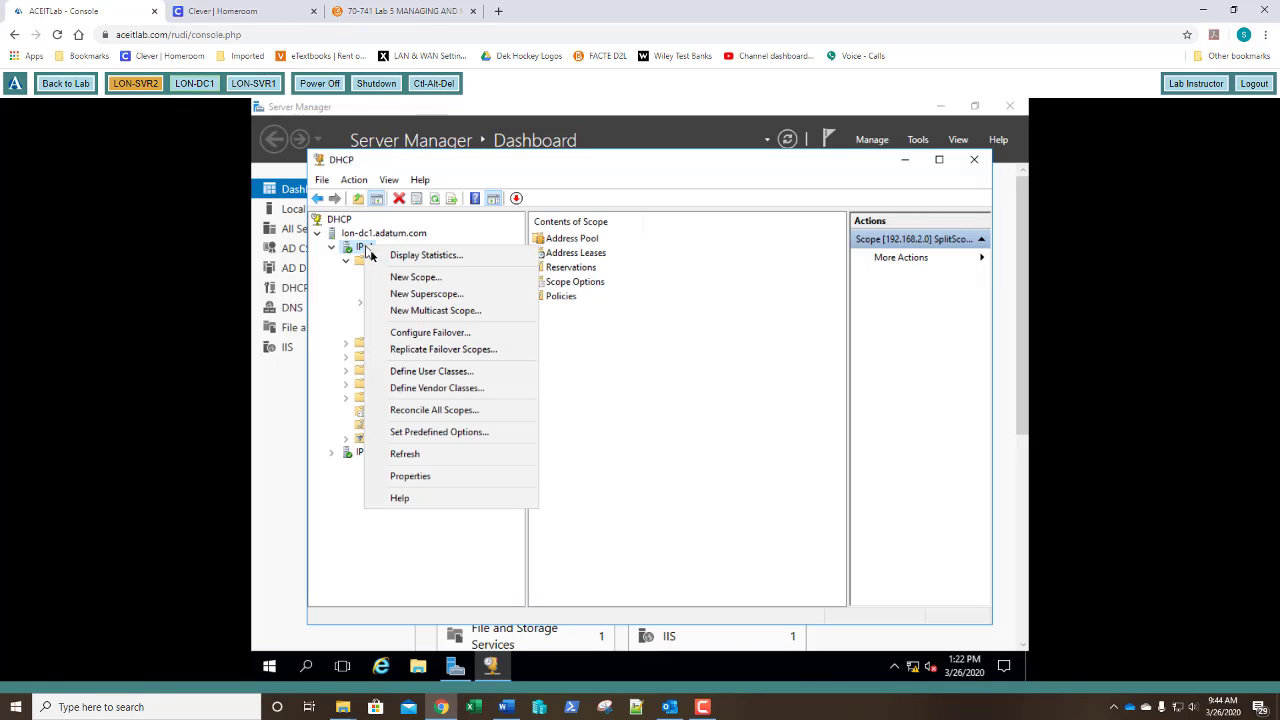
left_click(391, 278)
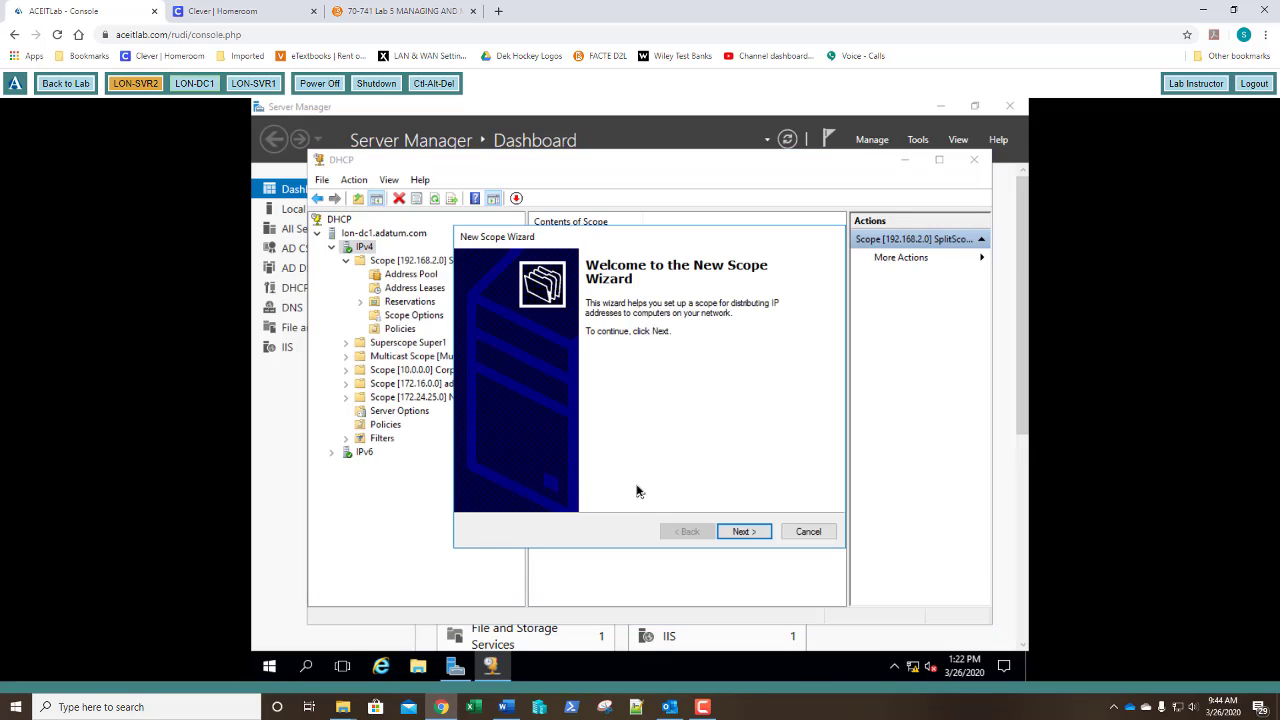
key("Return")
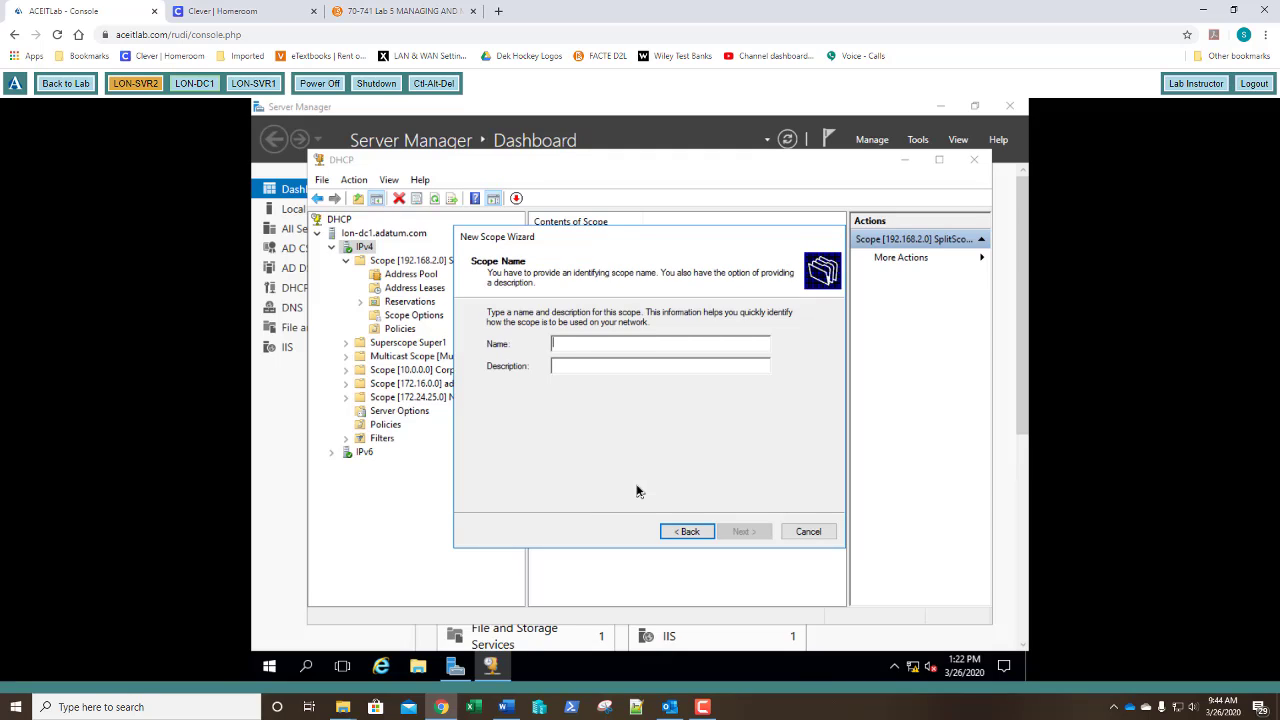
type("Fai")
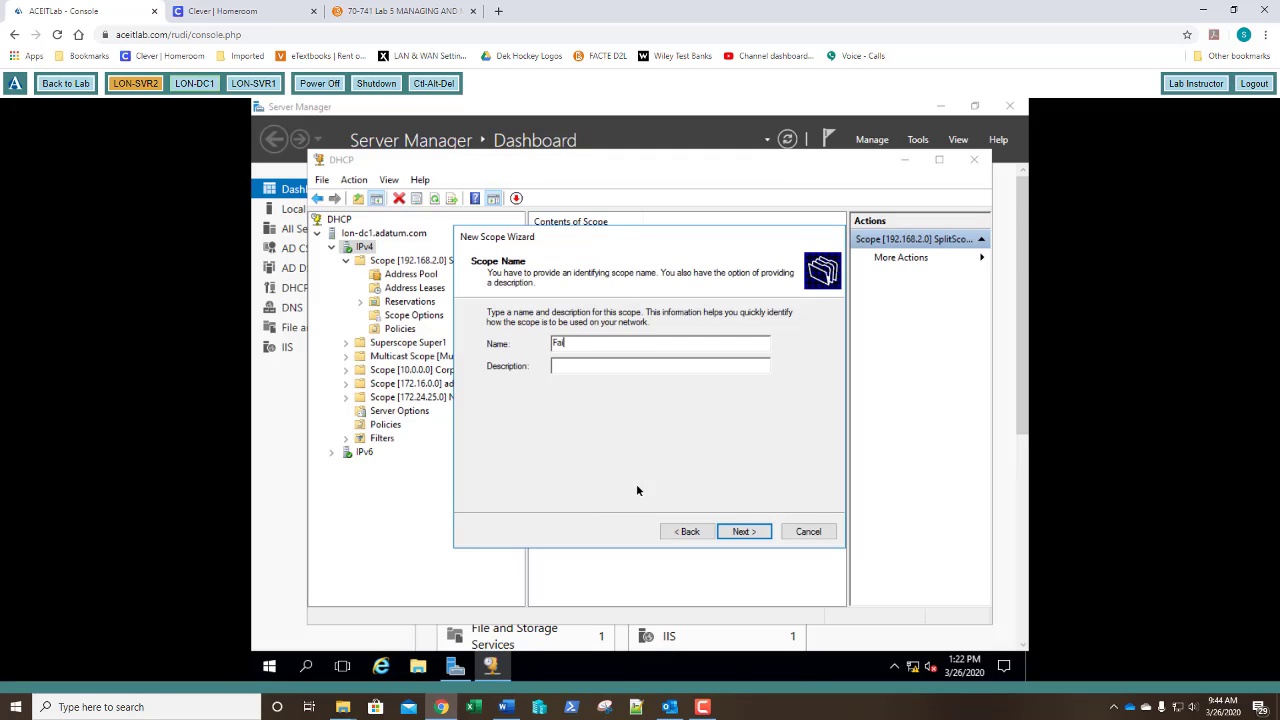
type("lover Scope")
key("Left")
key("Left")
key("Left")
key("Left")
key("Left")
key("BackSpace")
key("Return")
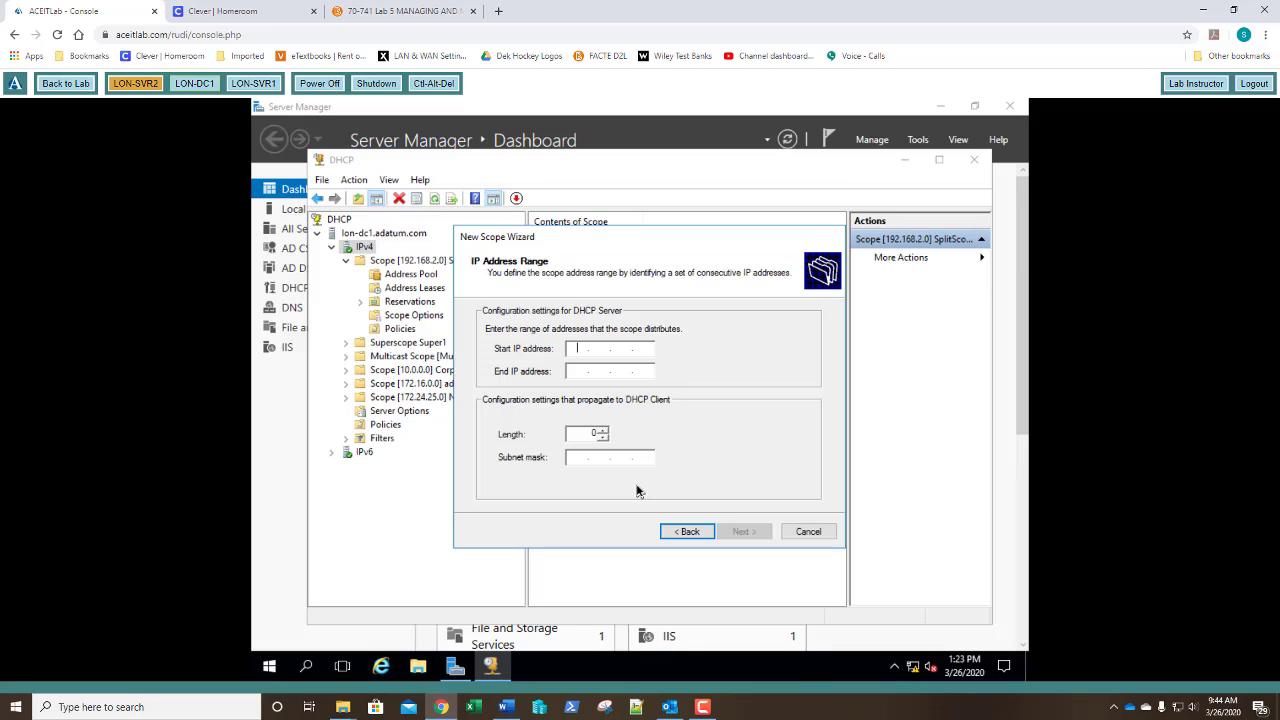
Set the scope range 192.168.3.2–192.168.3.254 with no exclusions and the default lease duration.
type("192.168.3.2")
key("Tab")
type("192.168.")
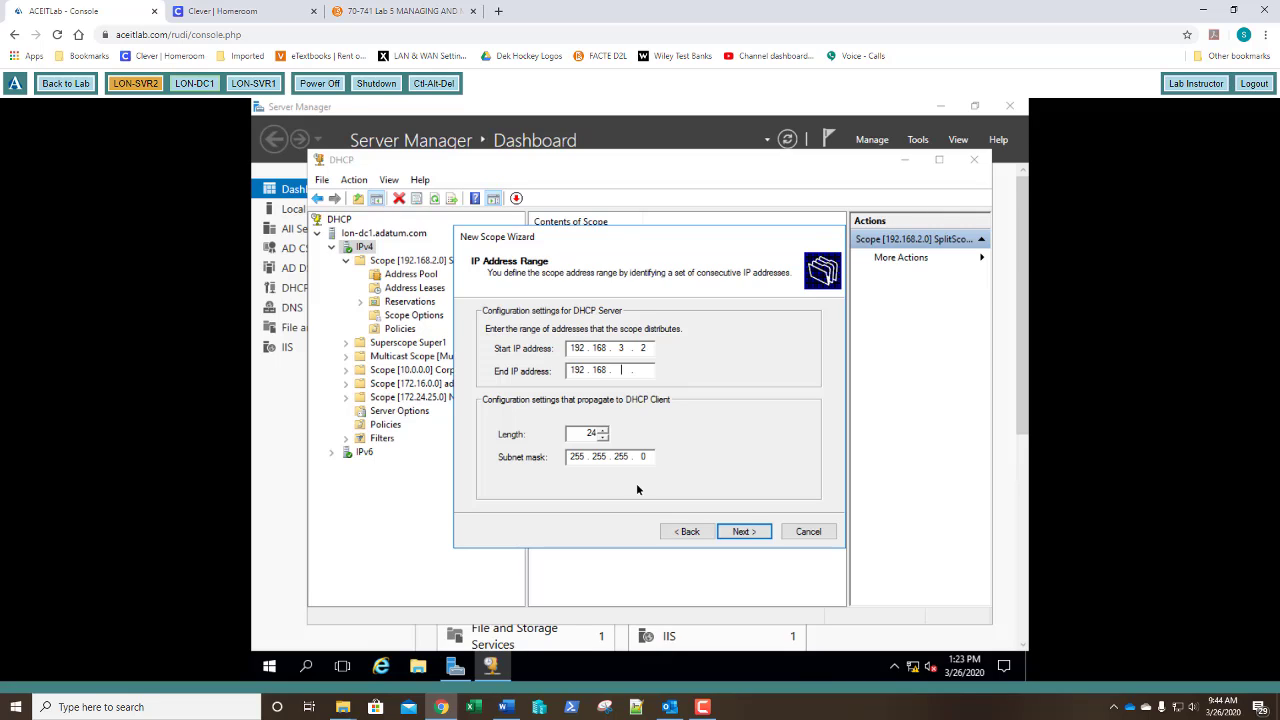
type("3.254")
key("Return")
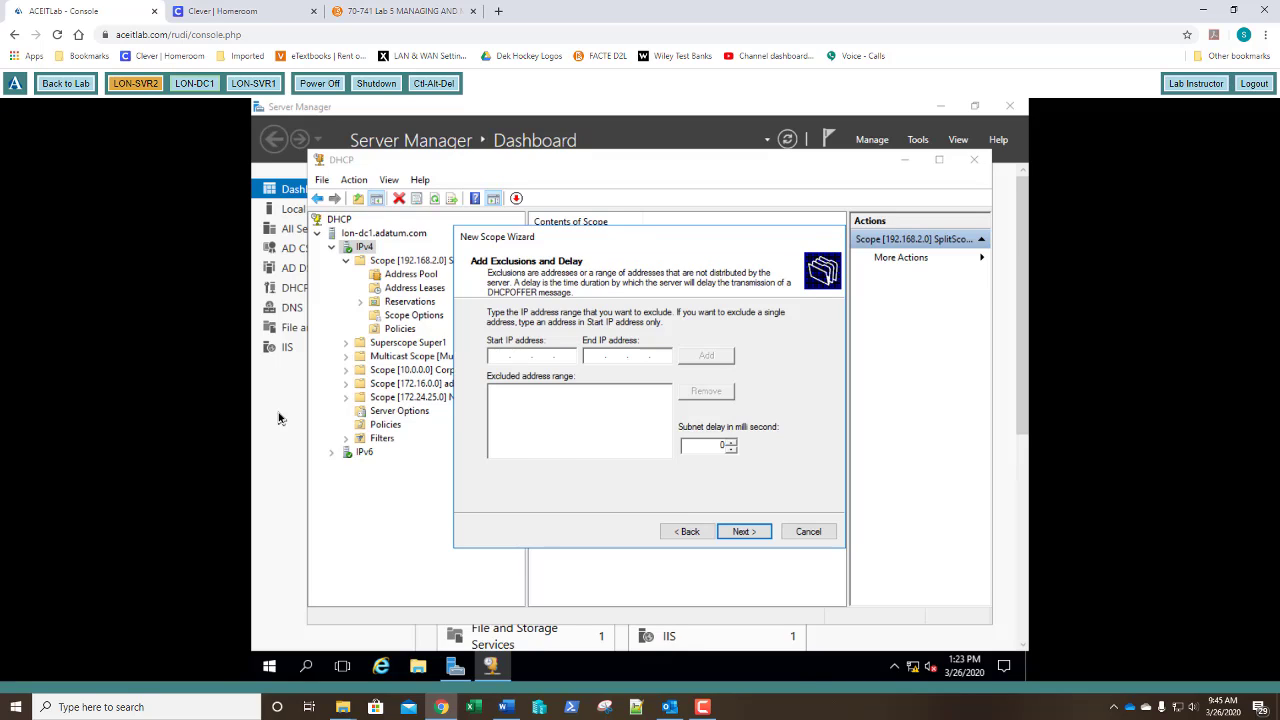
key("Return")
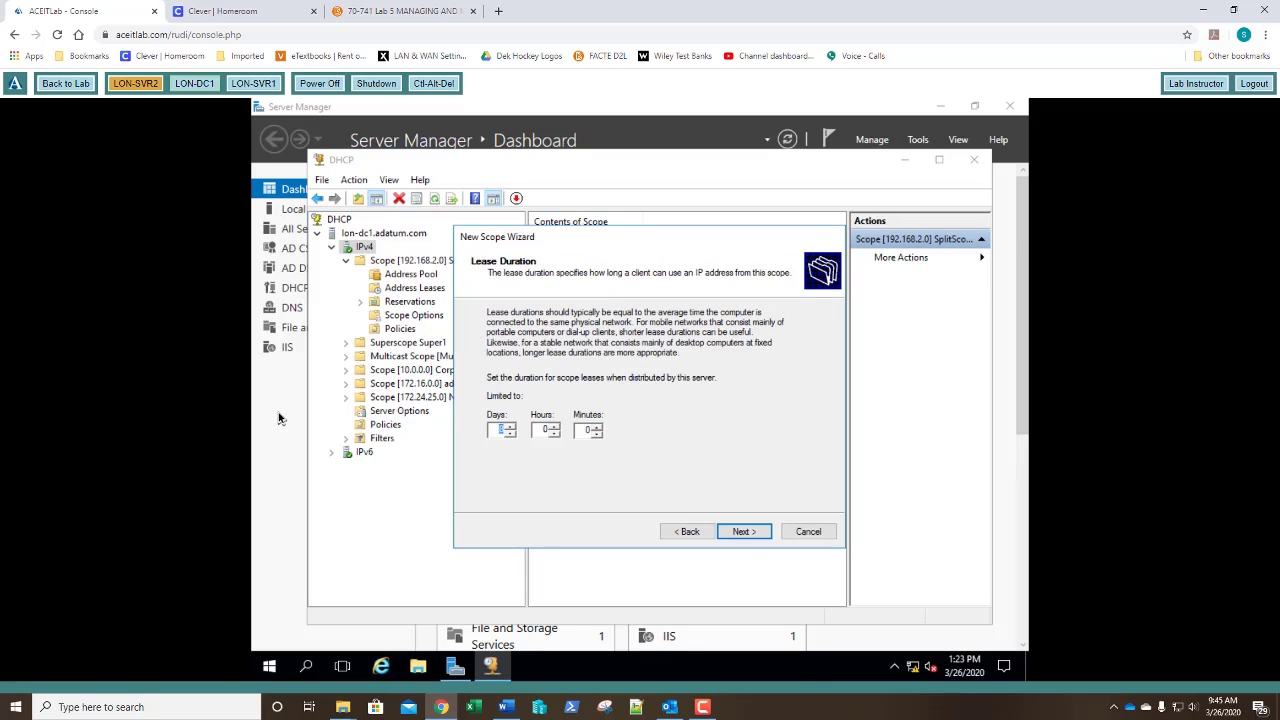
key("Return")
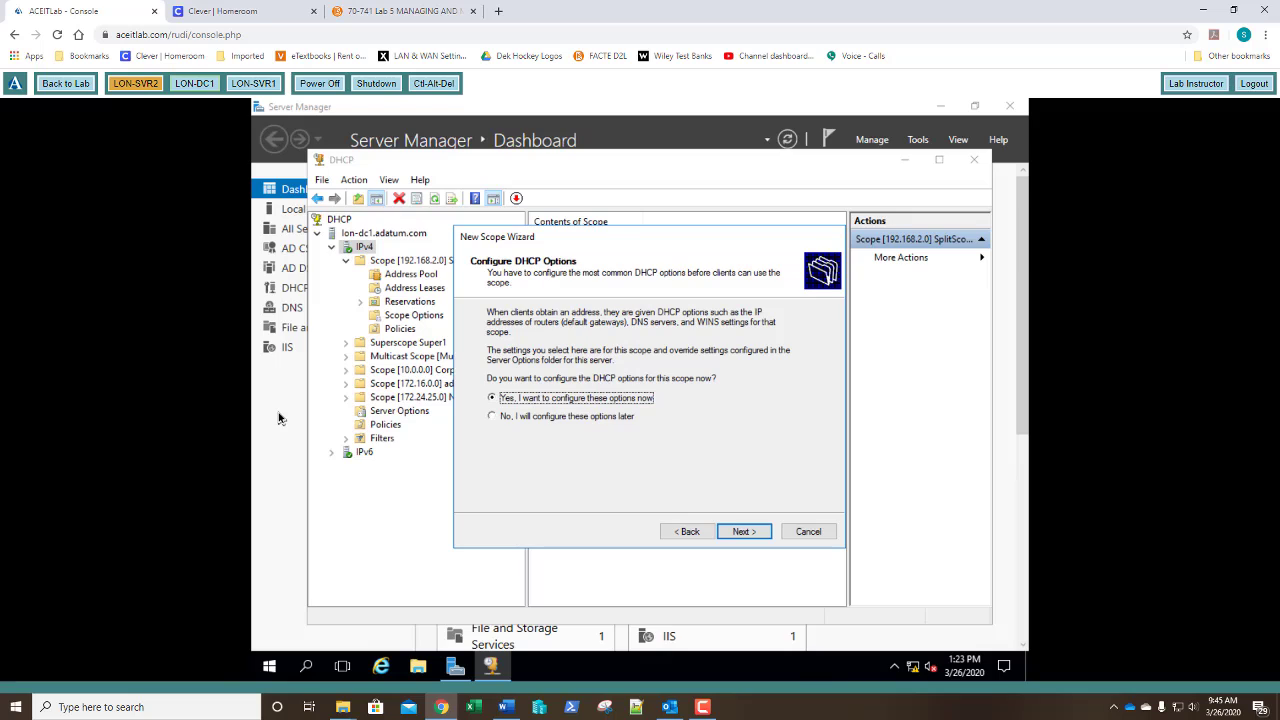
Add router 192.168.3.1, accept the DNS settings, skip WINS, and choose to activate the scope.
key("Return")
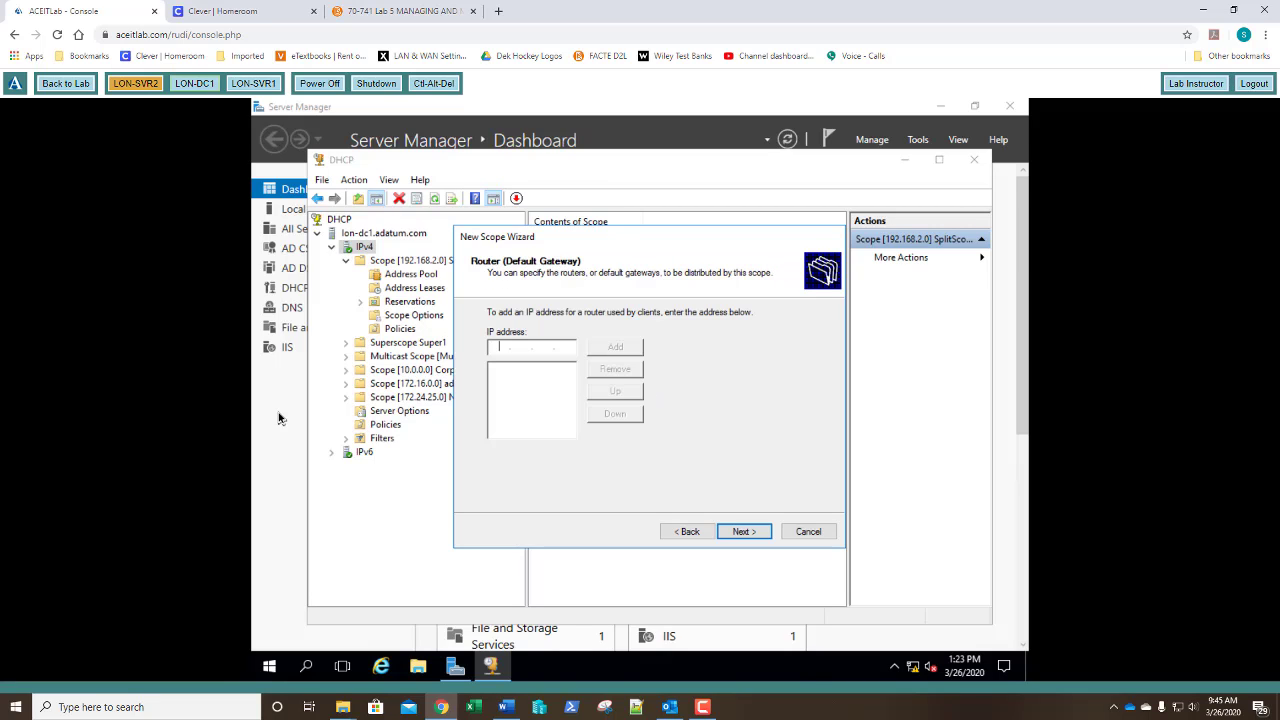
type("192.168.3.1")
key("Return")
key("Return")
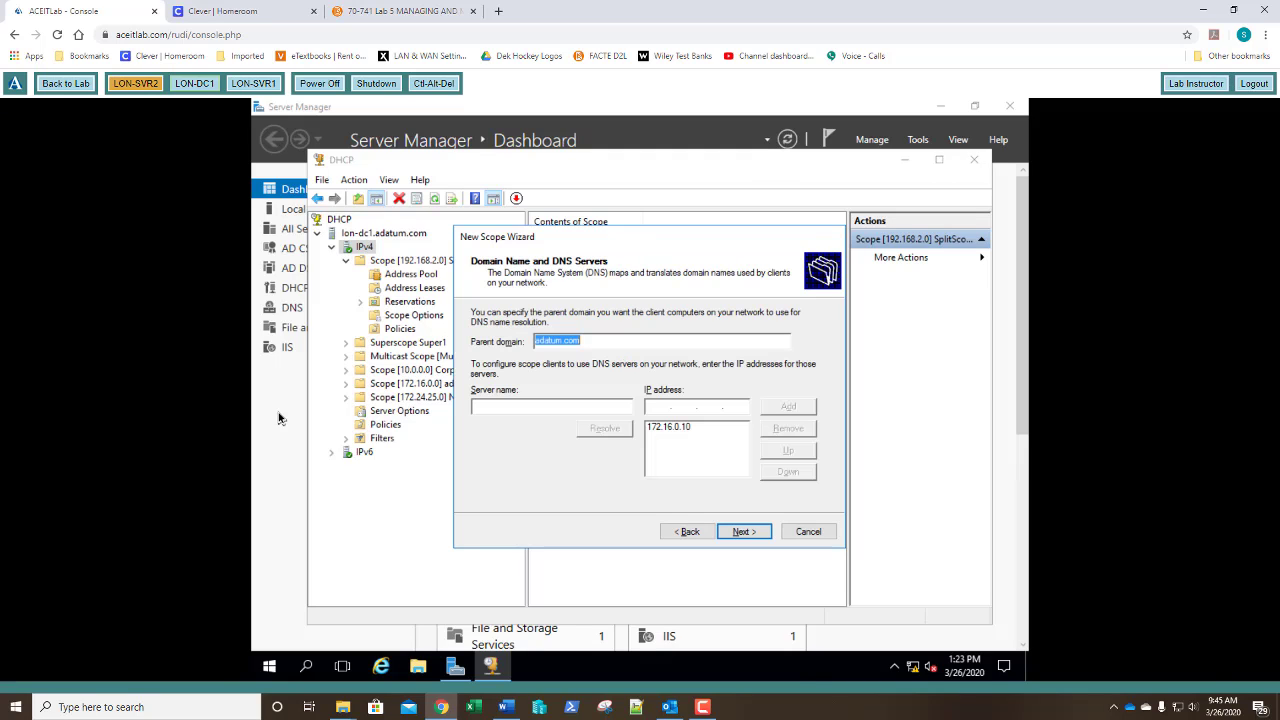
key("Return")
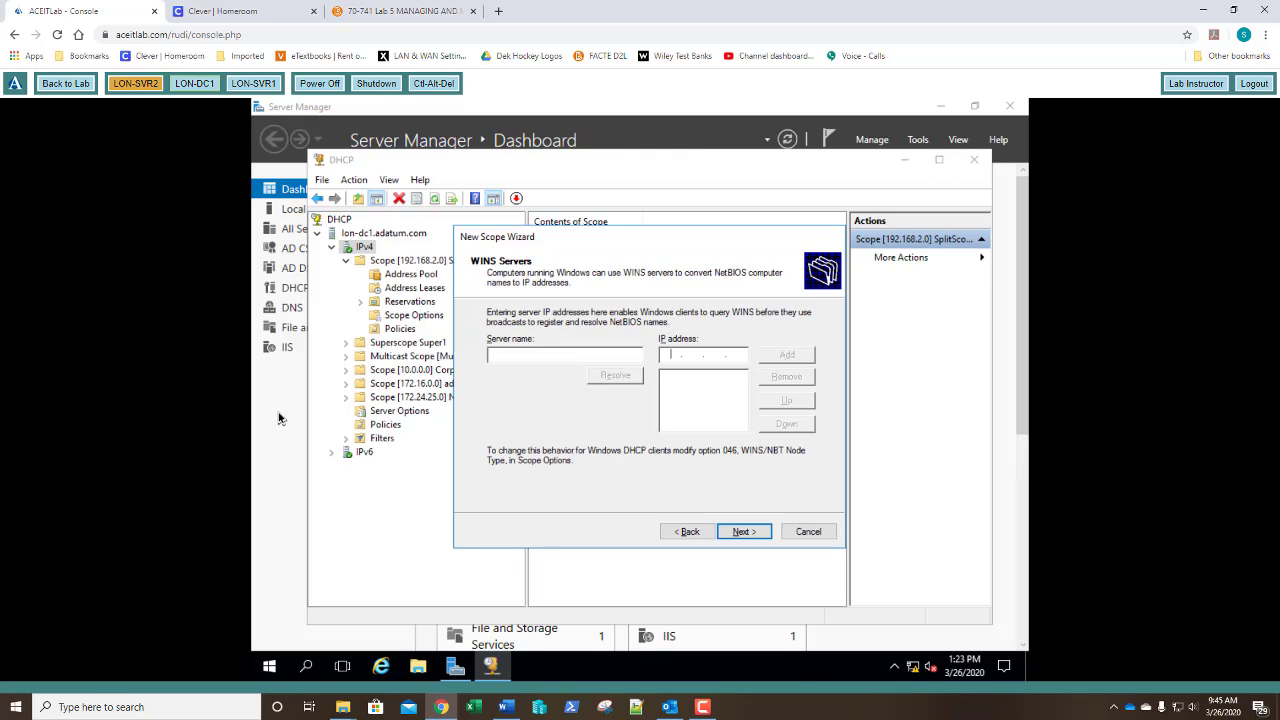
key("Return")
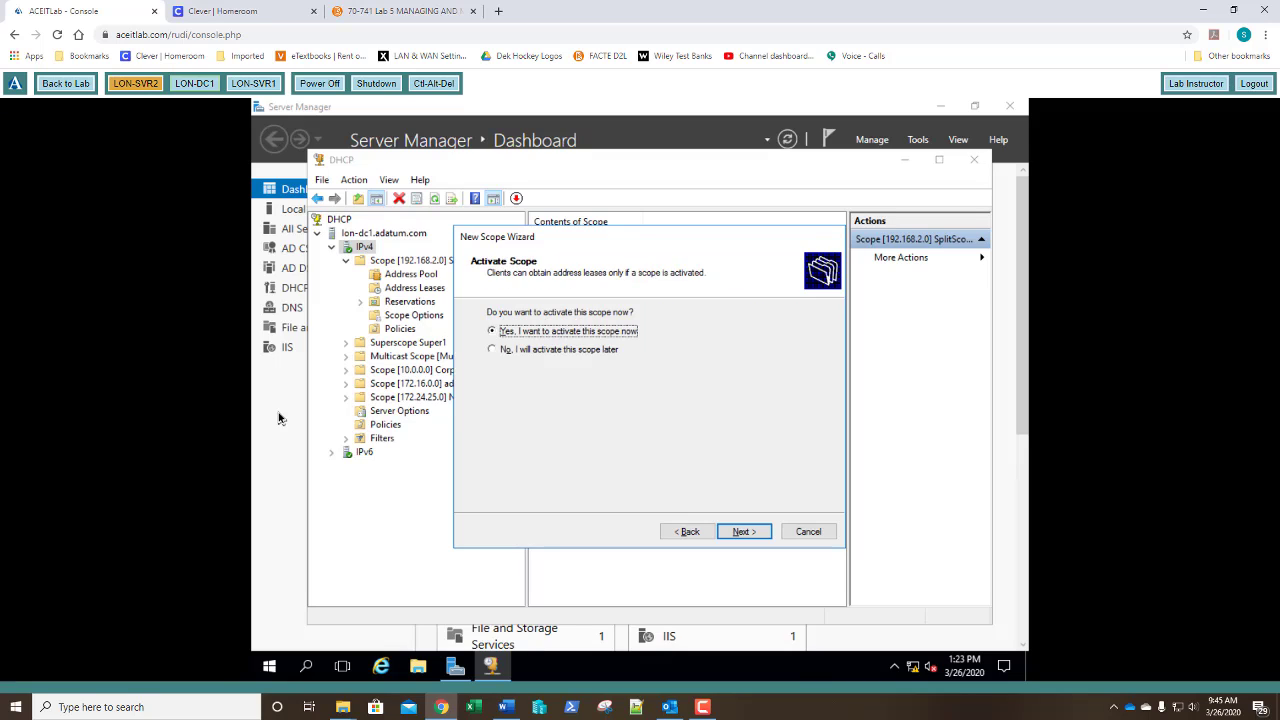
key("Return")
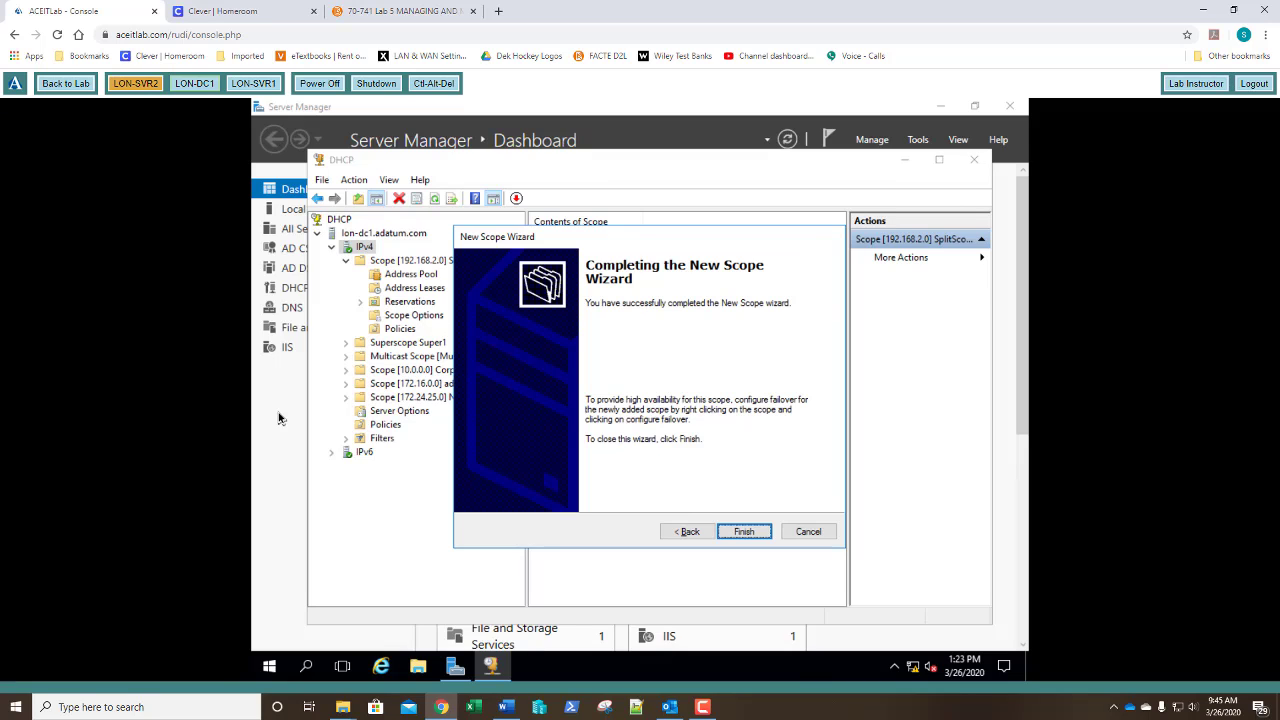
key("Return")
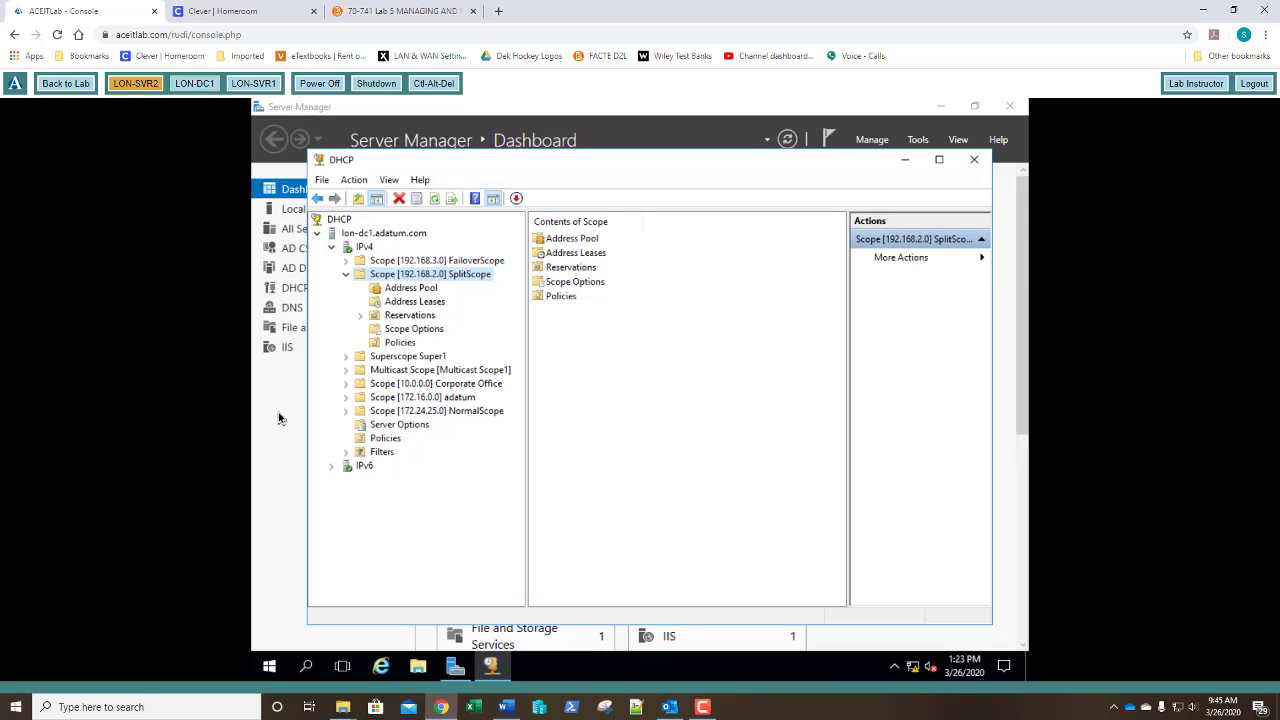
Start Configure Failover on FailoverScope and enter LON-SVR1 as the partner server.
double_click(401, 264)
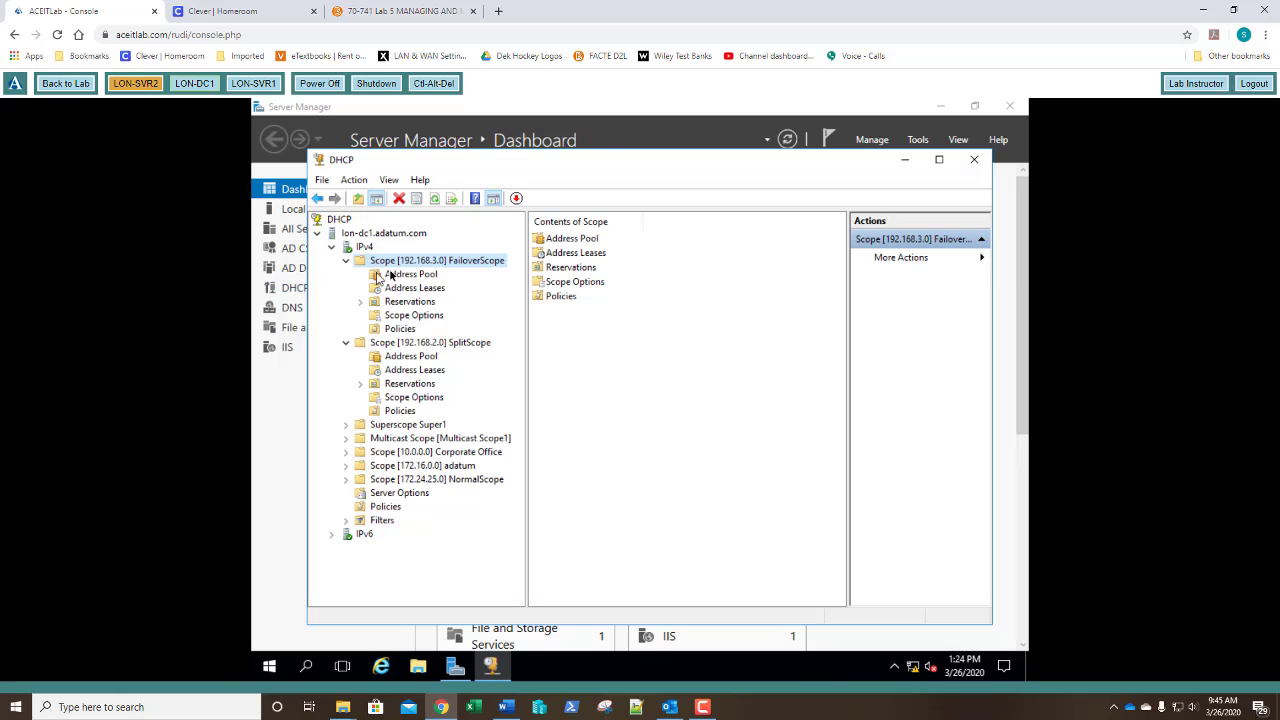
right_click(433, 265)
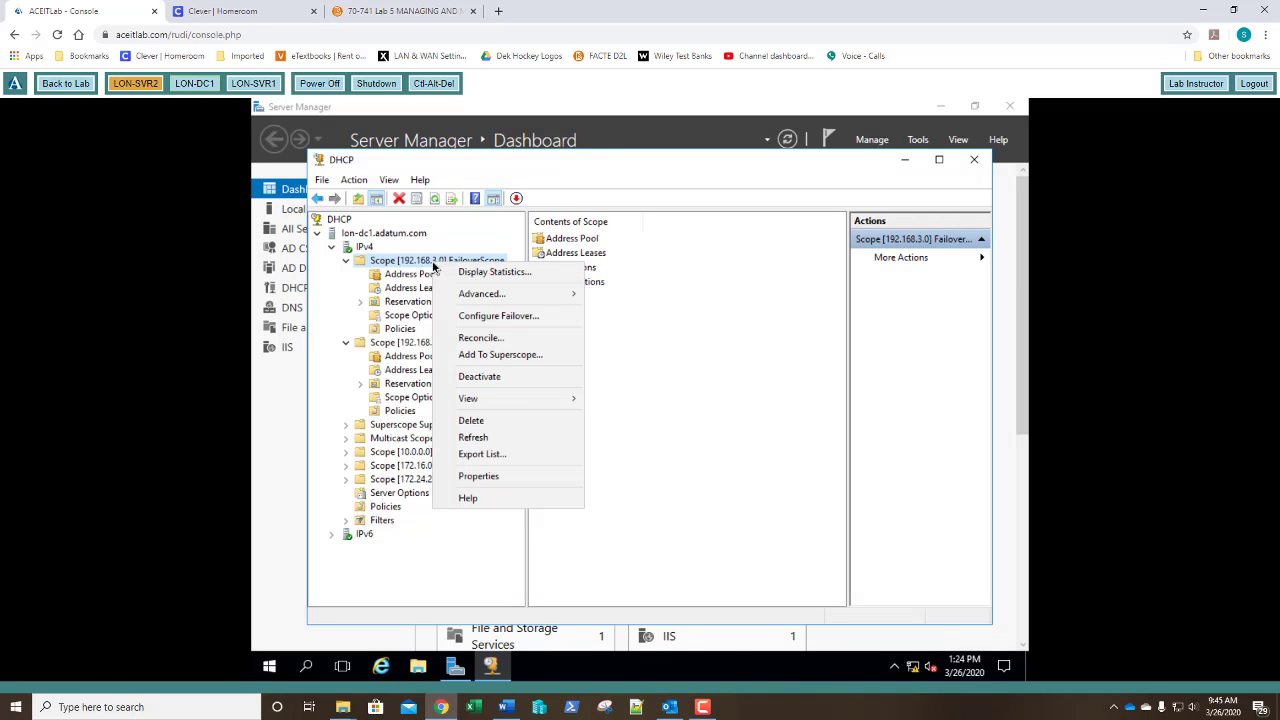
left_click(482, 318)
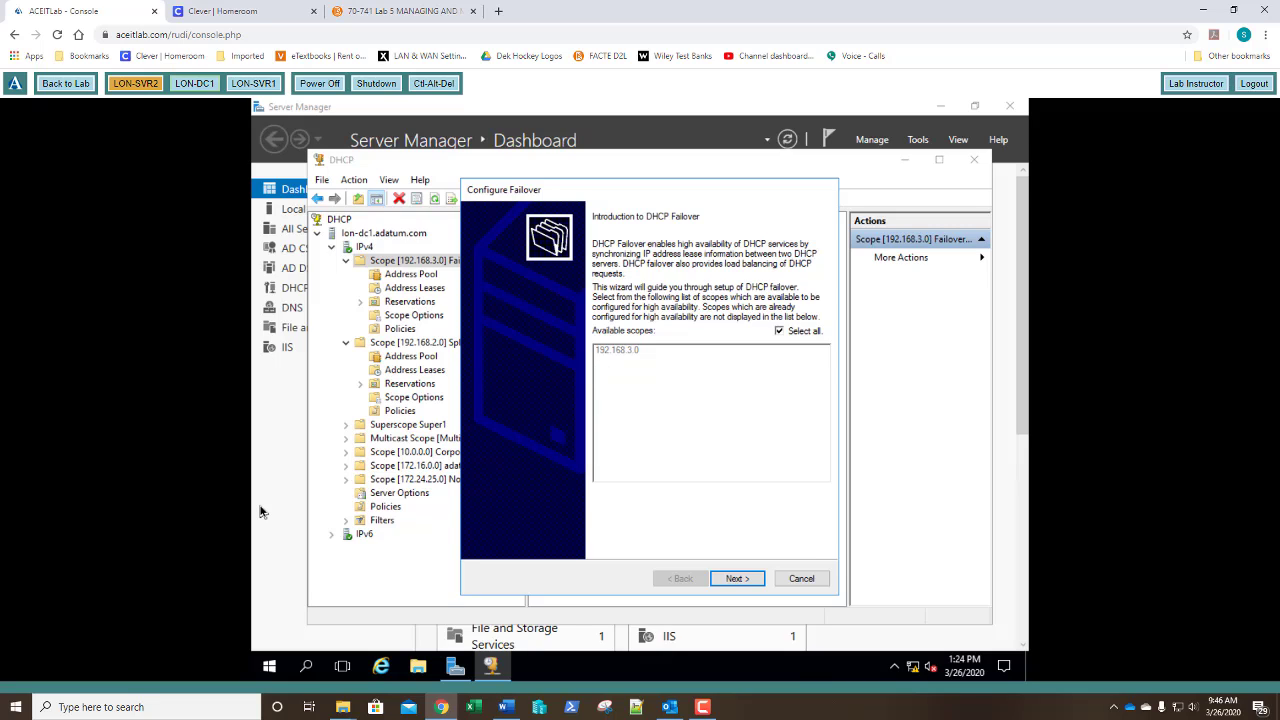
left_click(731, 582)
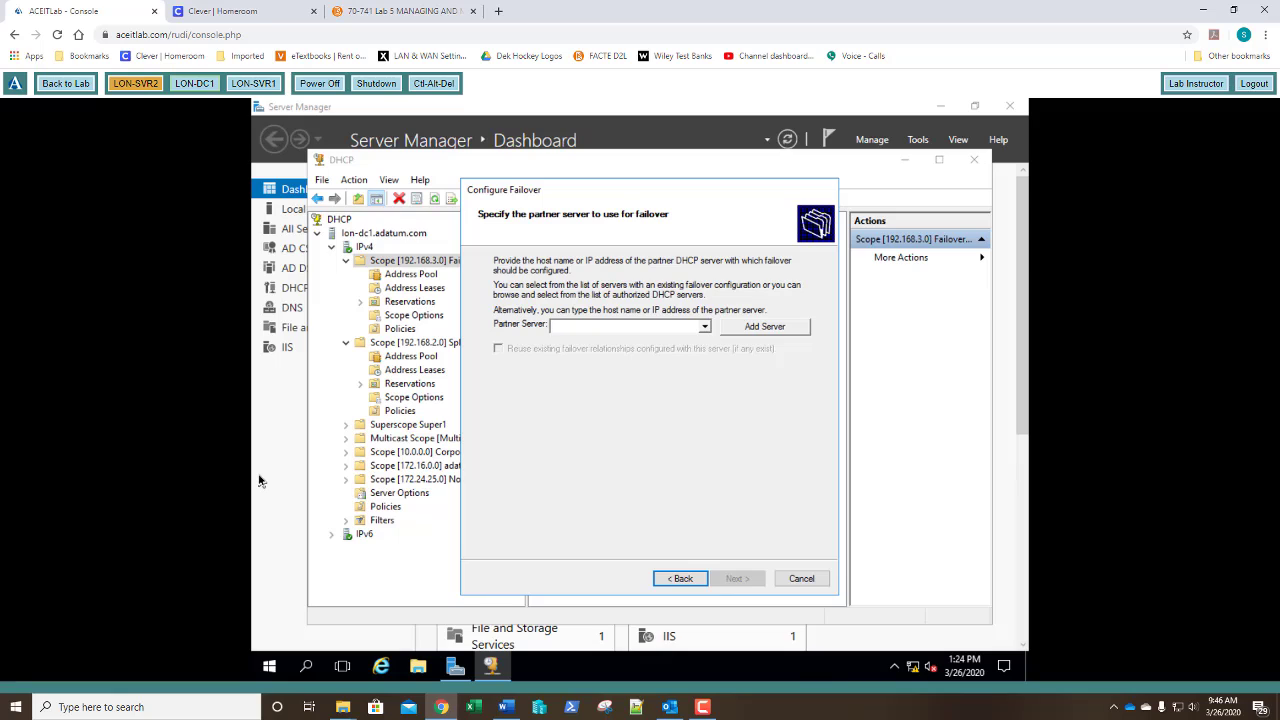
left_click(704, 327)
type("LO")
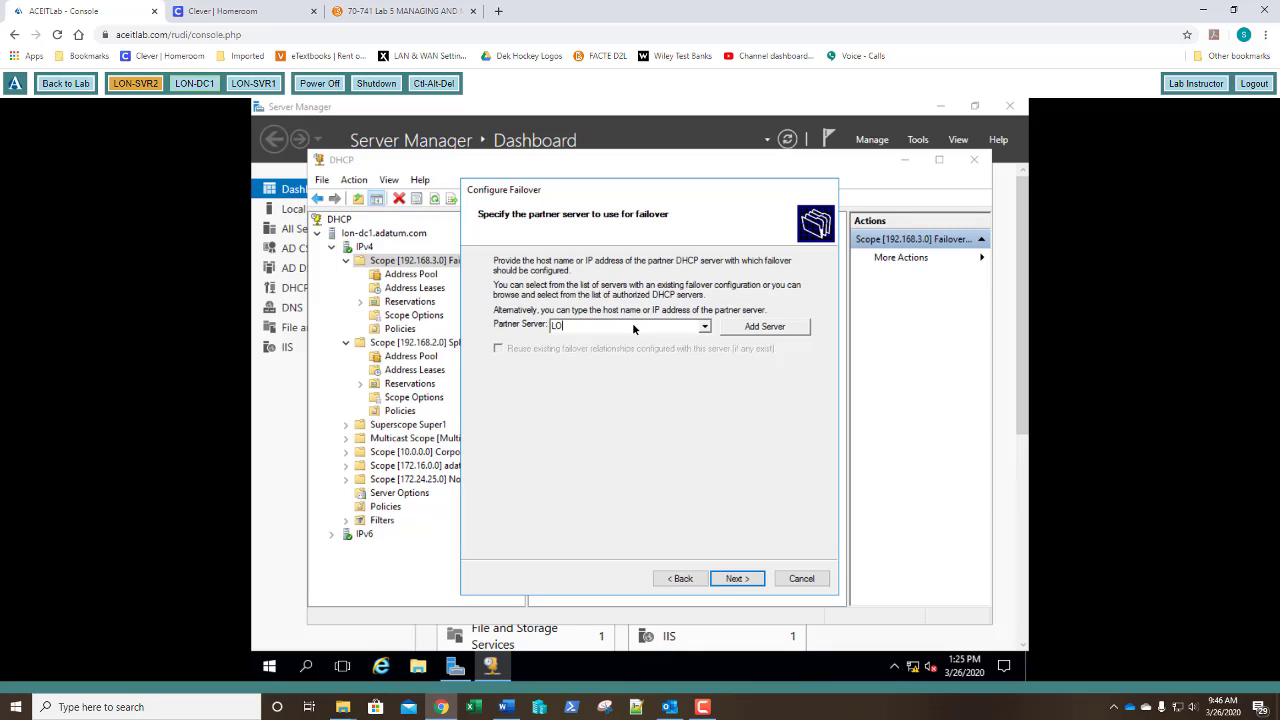
type("N-SVR1")
Accept LON-SVR1, keep Load balance 50%/50% mode, and enter the shared secret.
left_click(736, 578)
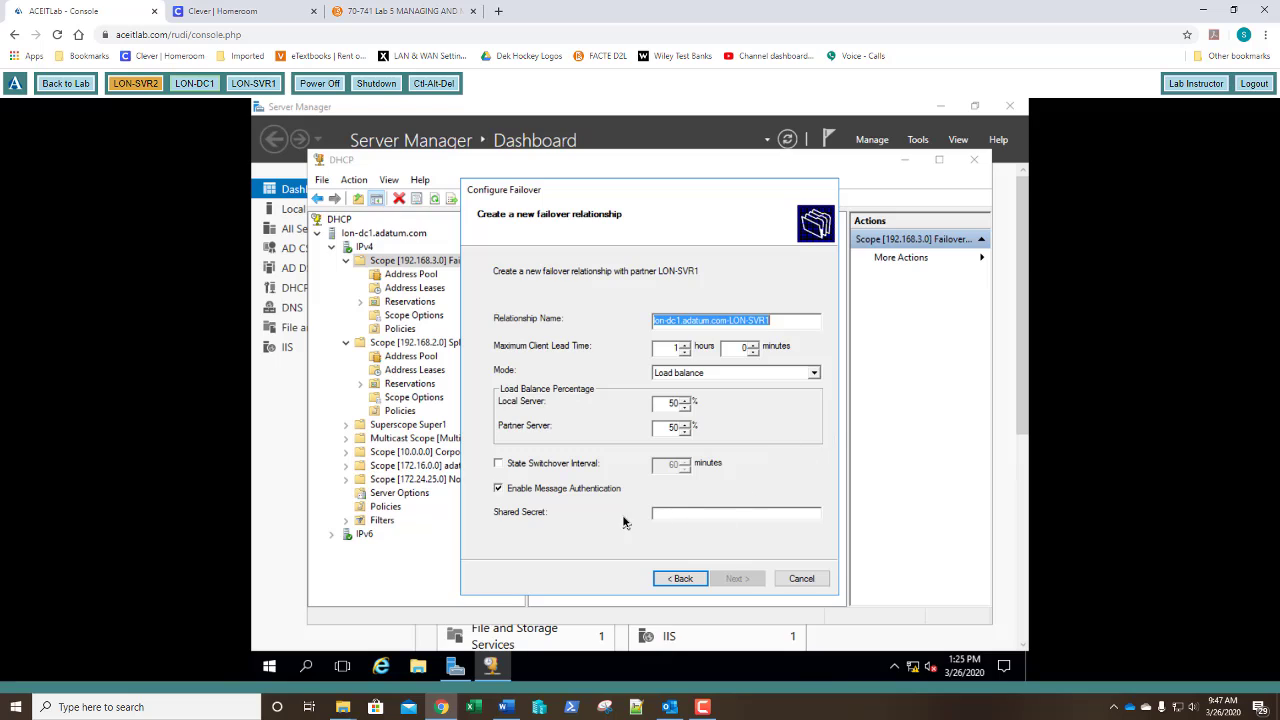
left_click(683, 514)
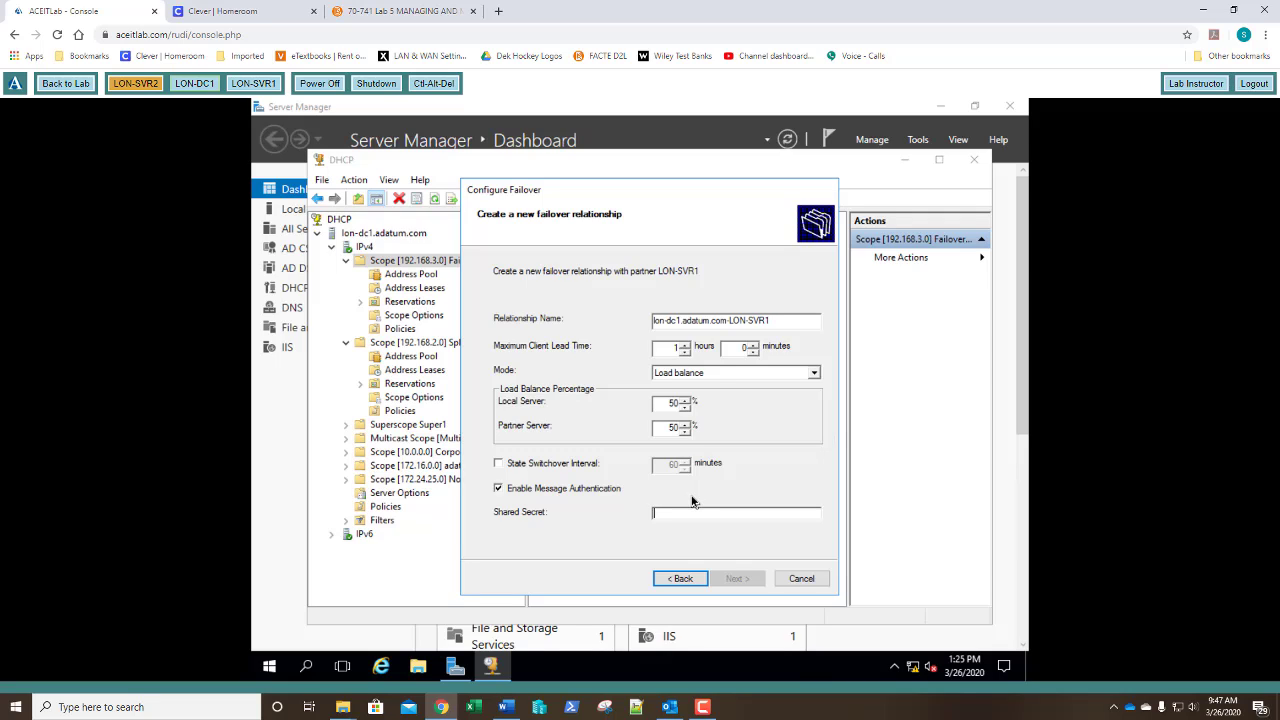
type("P")
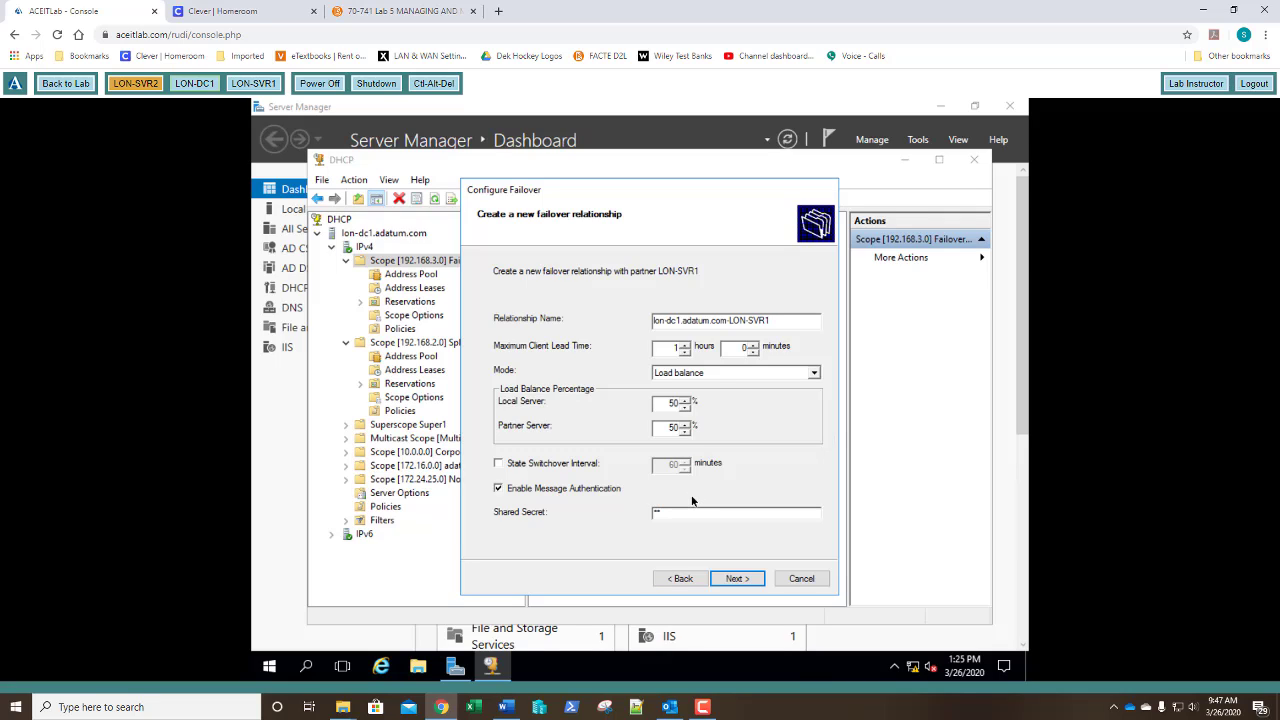
type("a$$")
Review the summary and create the 192.168.3.0 load-balance failover relationship with LON-SVR1.
left_click(737, 582)
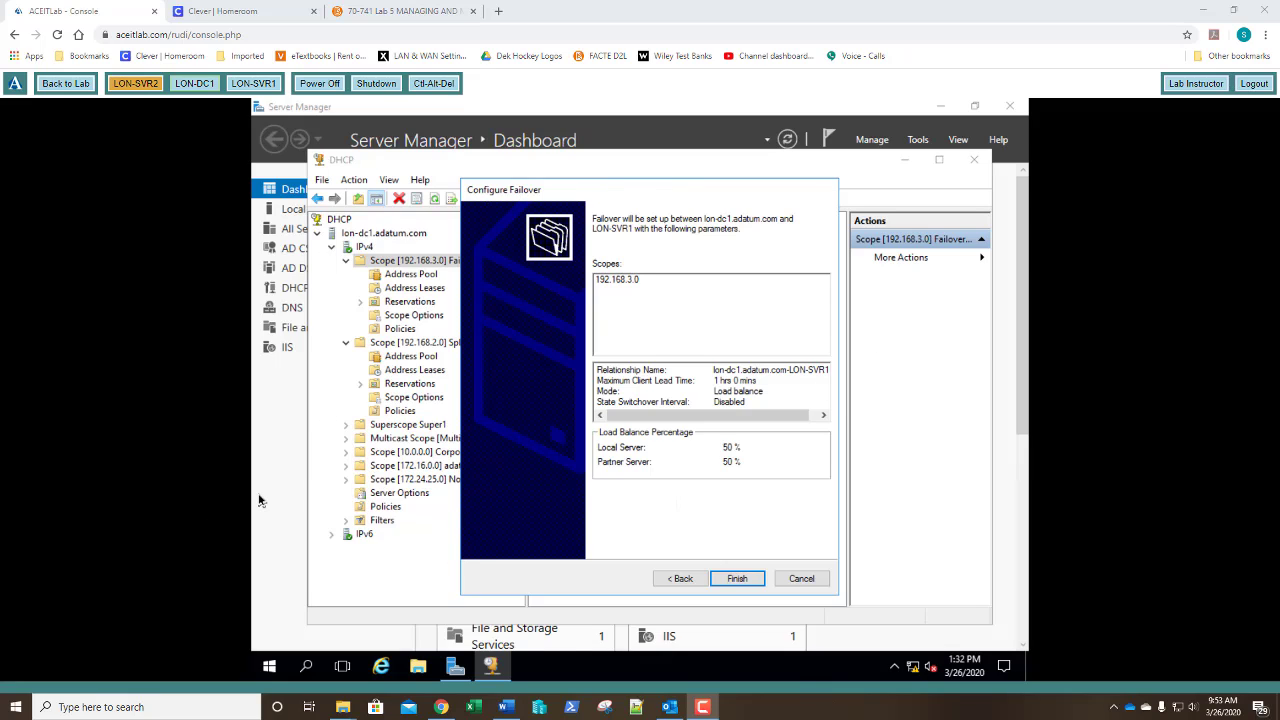
left_click(737, 584)
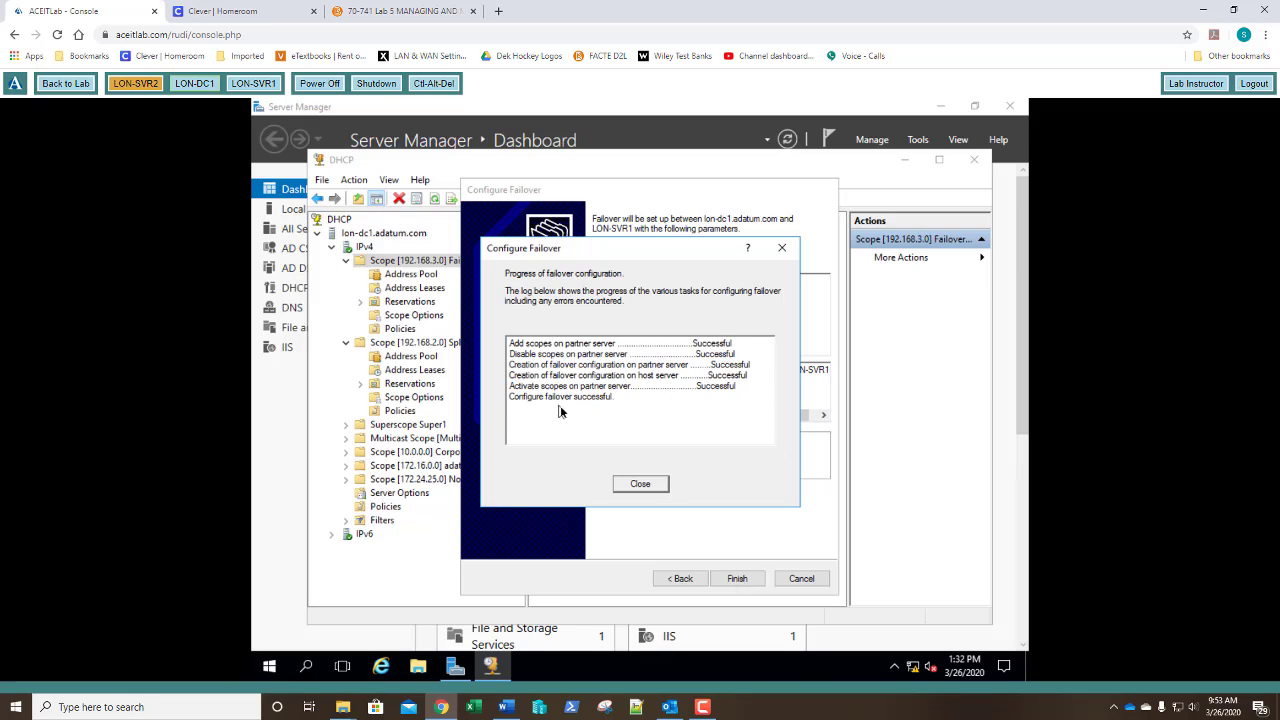
Close the successful failover progress report.
left_click(641, 485)
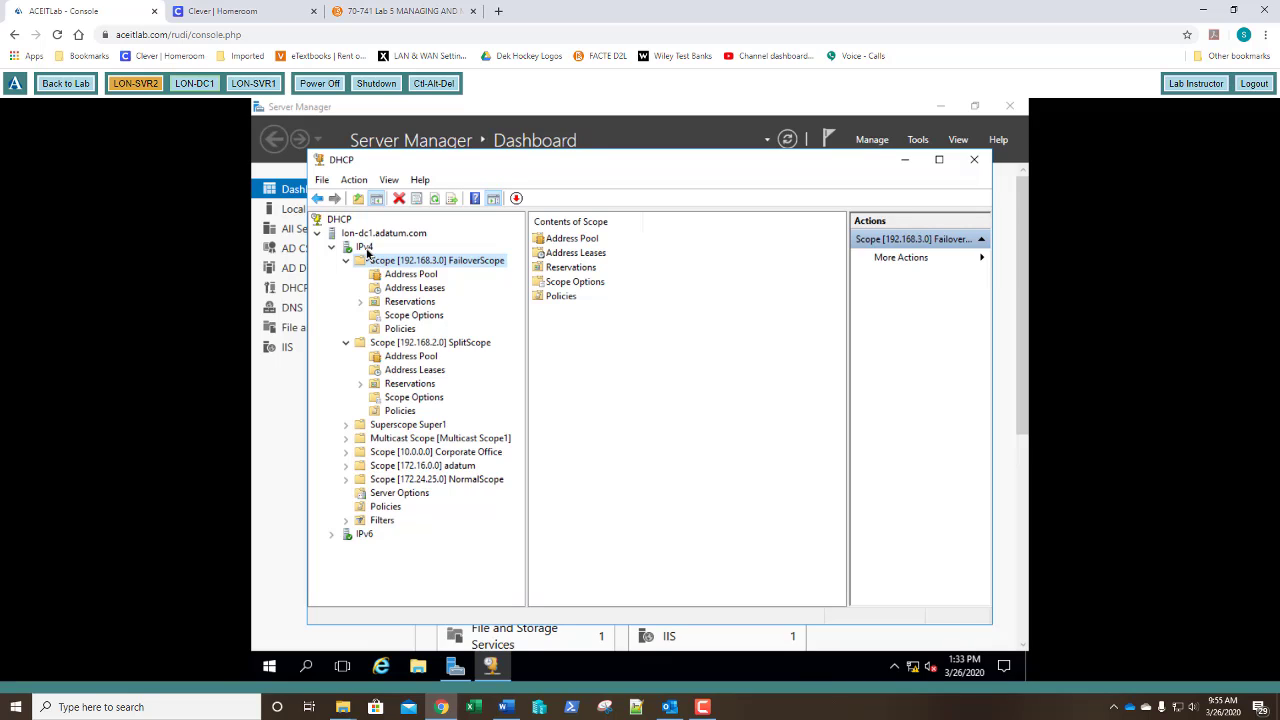
Open the IPv4 server properties and view its DNS tab, where name protection is disabled.
right_click(364, 247)
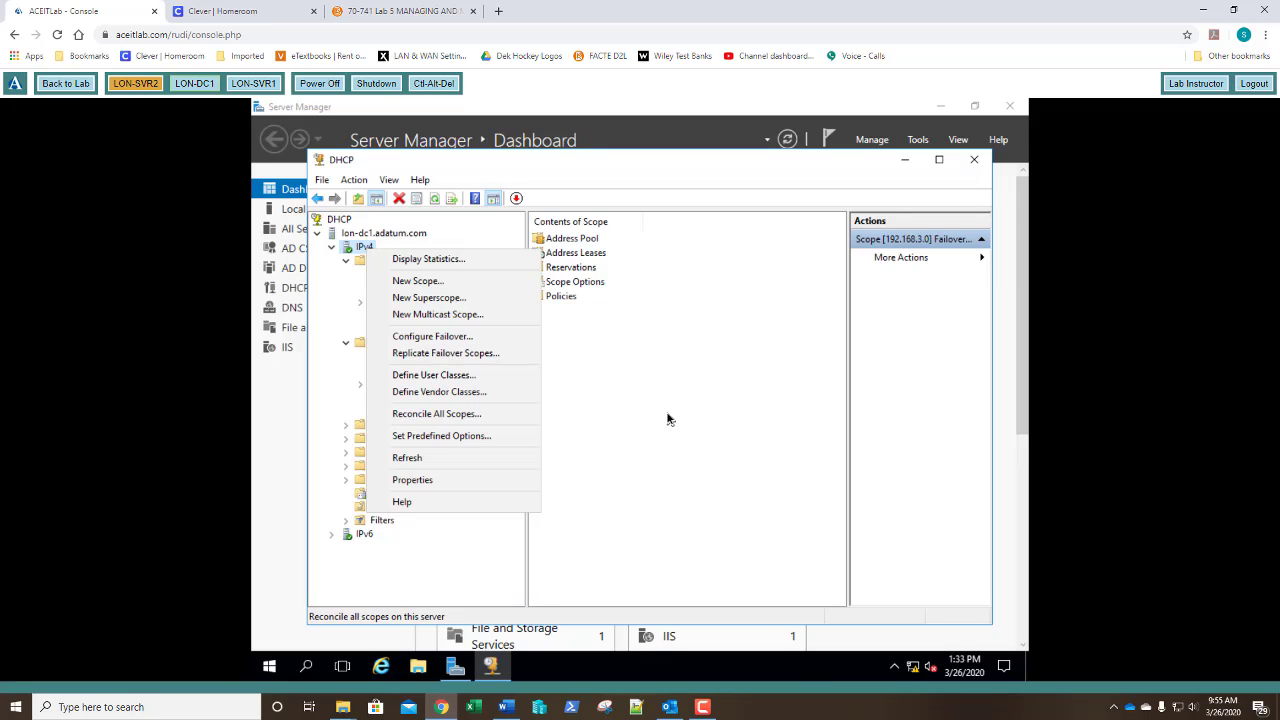
left_click(450, 480)
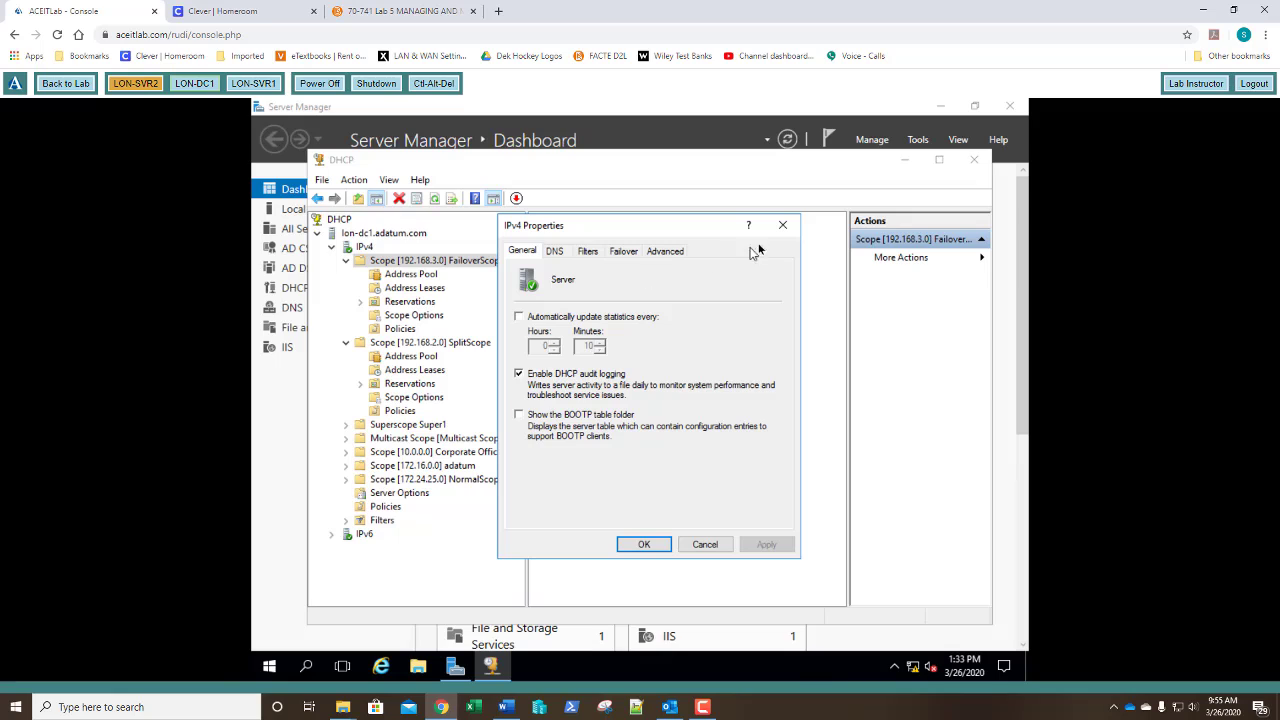
left_click(783, 225)
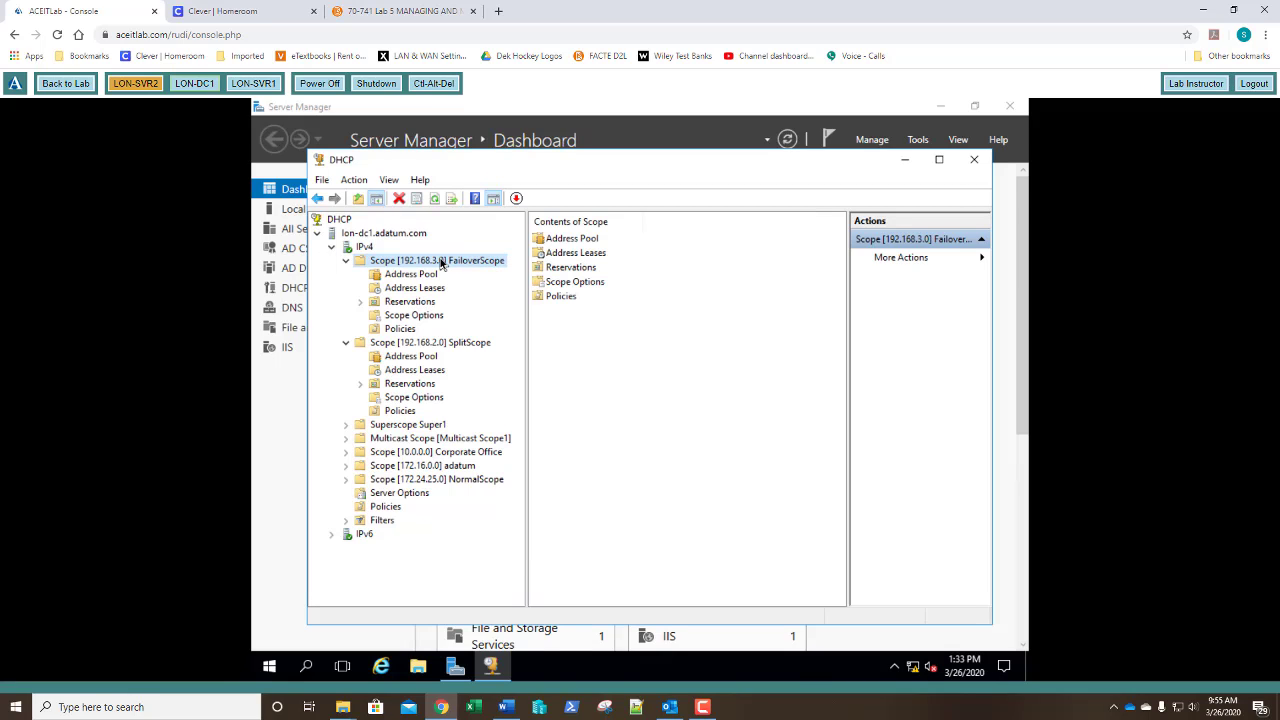
left_click(364, 247)
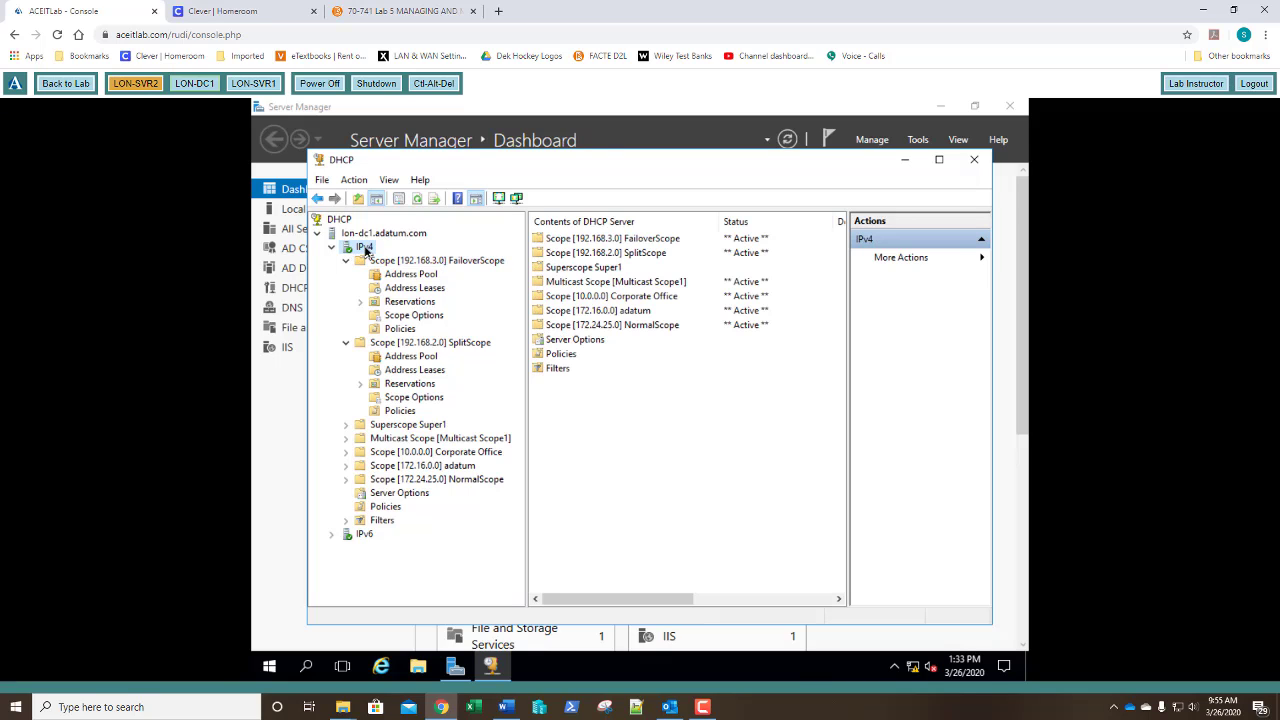
right_click(366, 251)
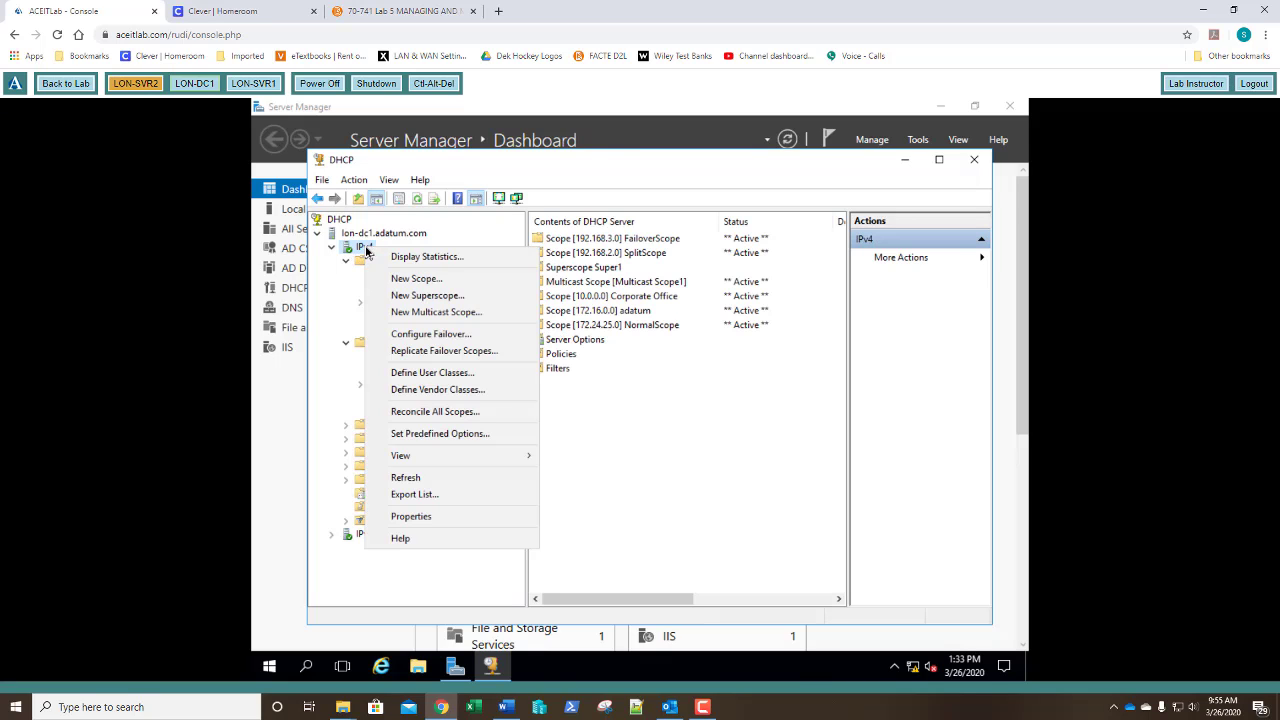
left_click(397, 519)
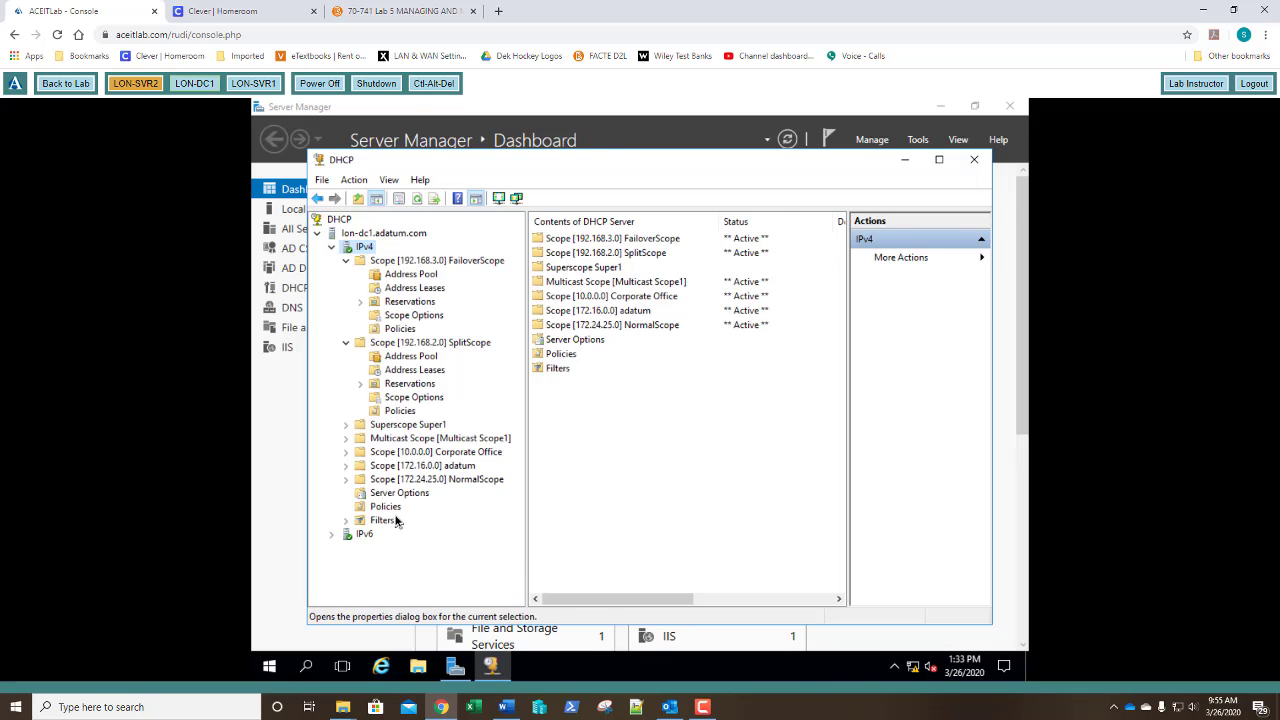
left_click(556, 256)
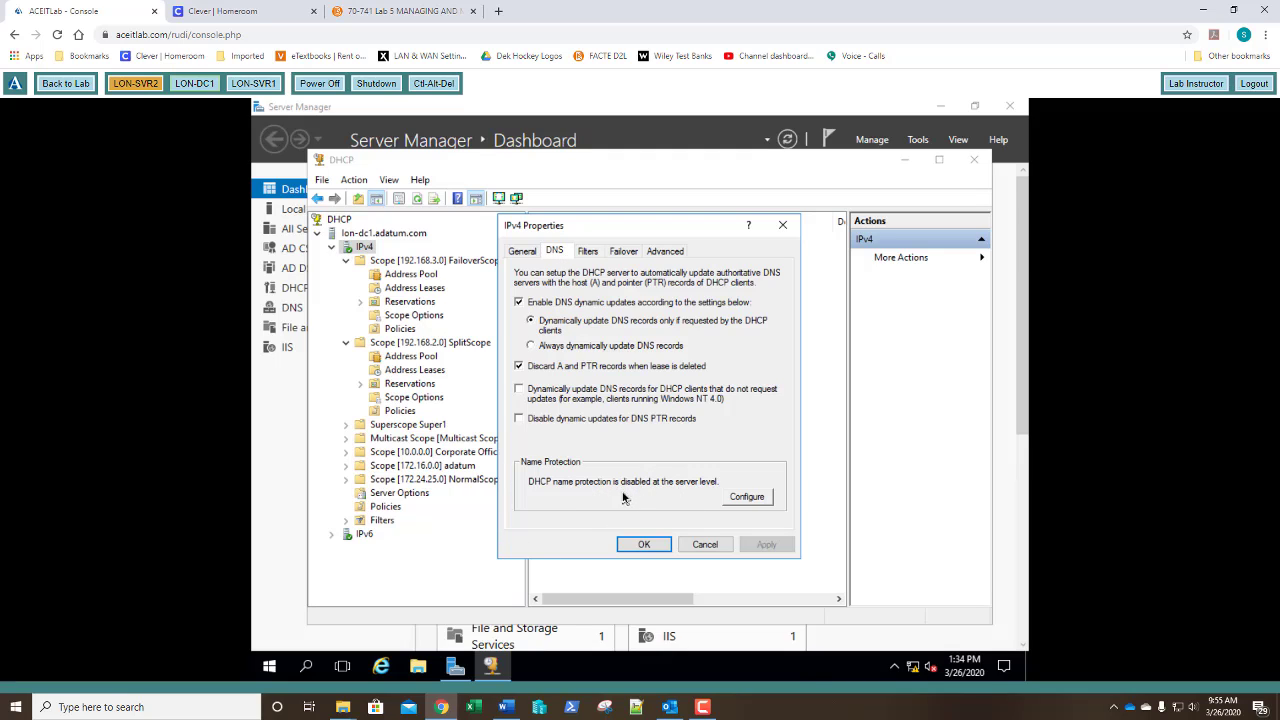
Cancel the IPv4 properties, then view FailoverScope's DNS tab and close it unchanged.
left_click(705, 544)
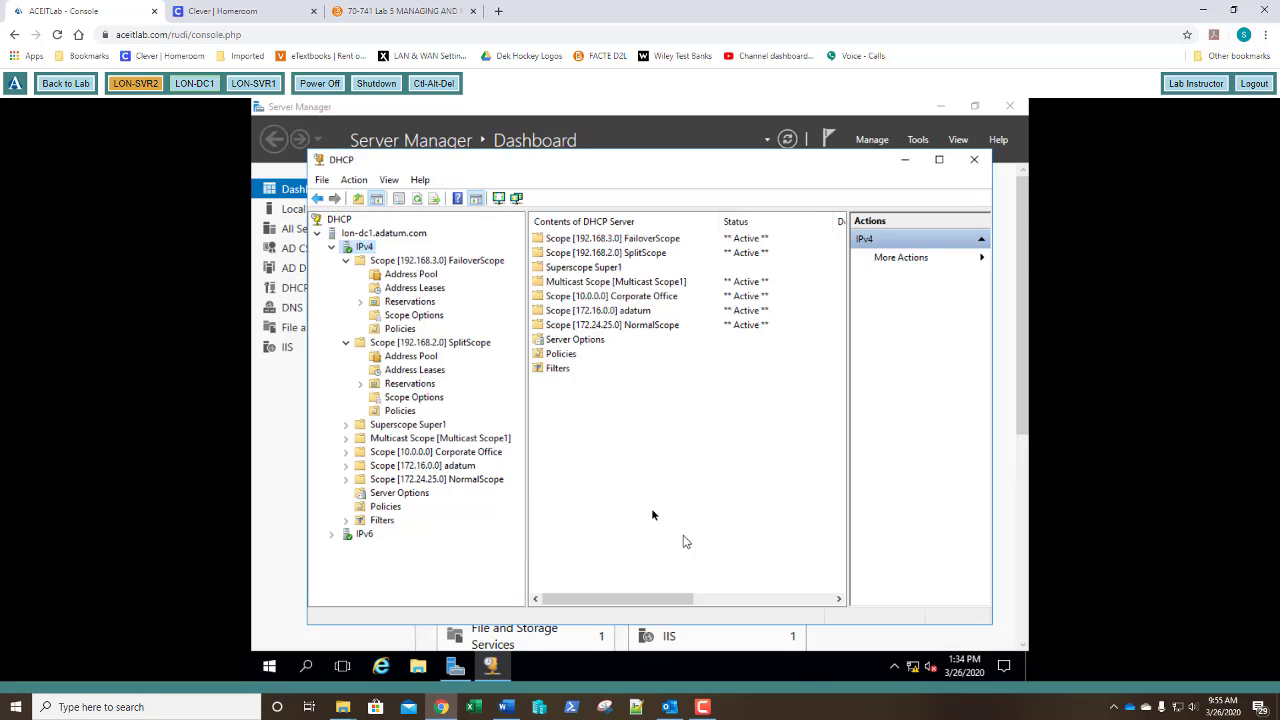
left_click(432, 261)
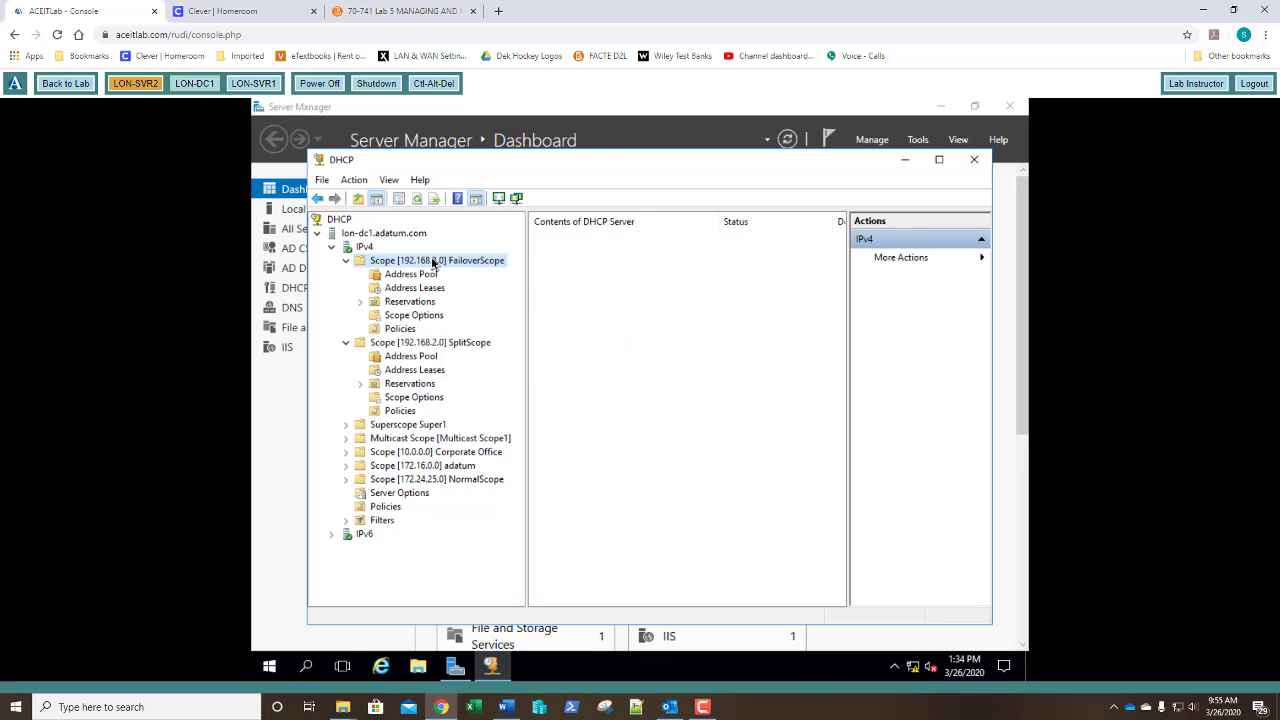
right_click(432, 263)
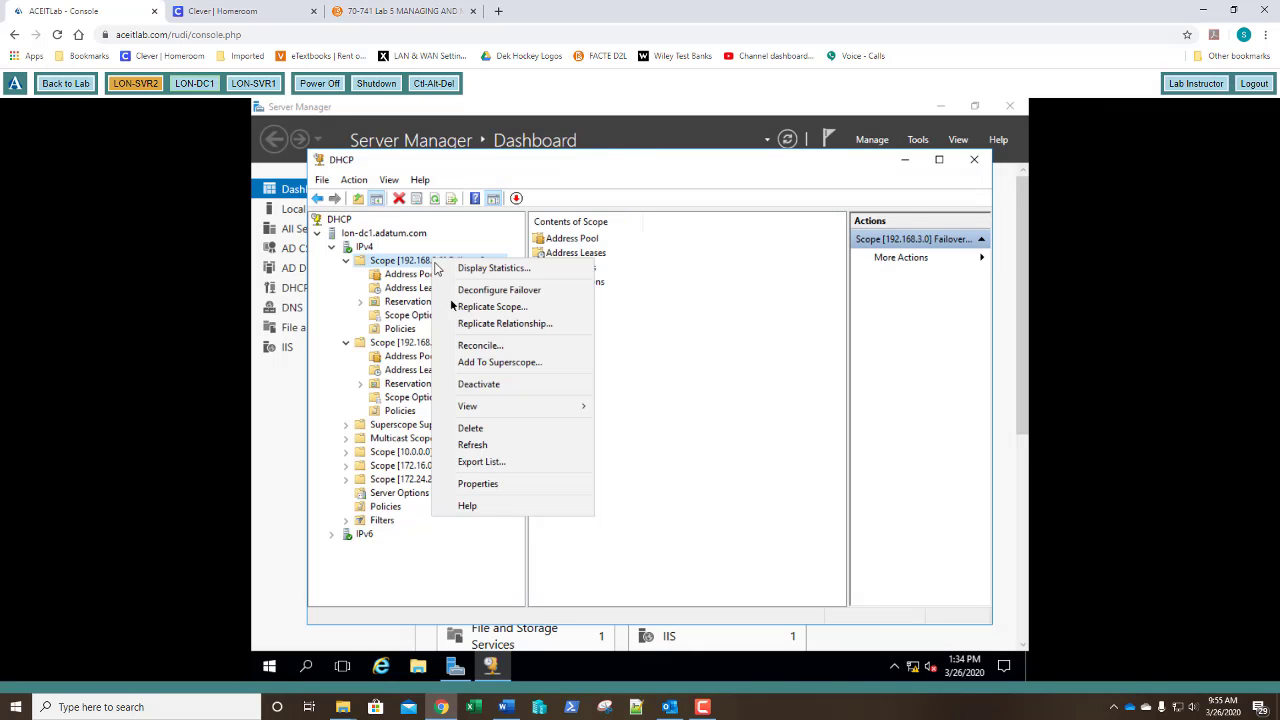
left_click(476, 484)
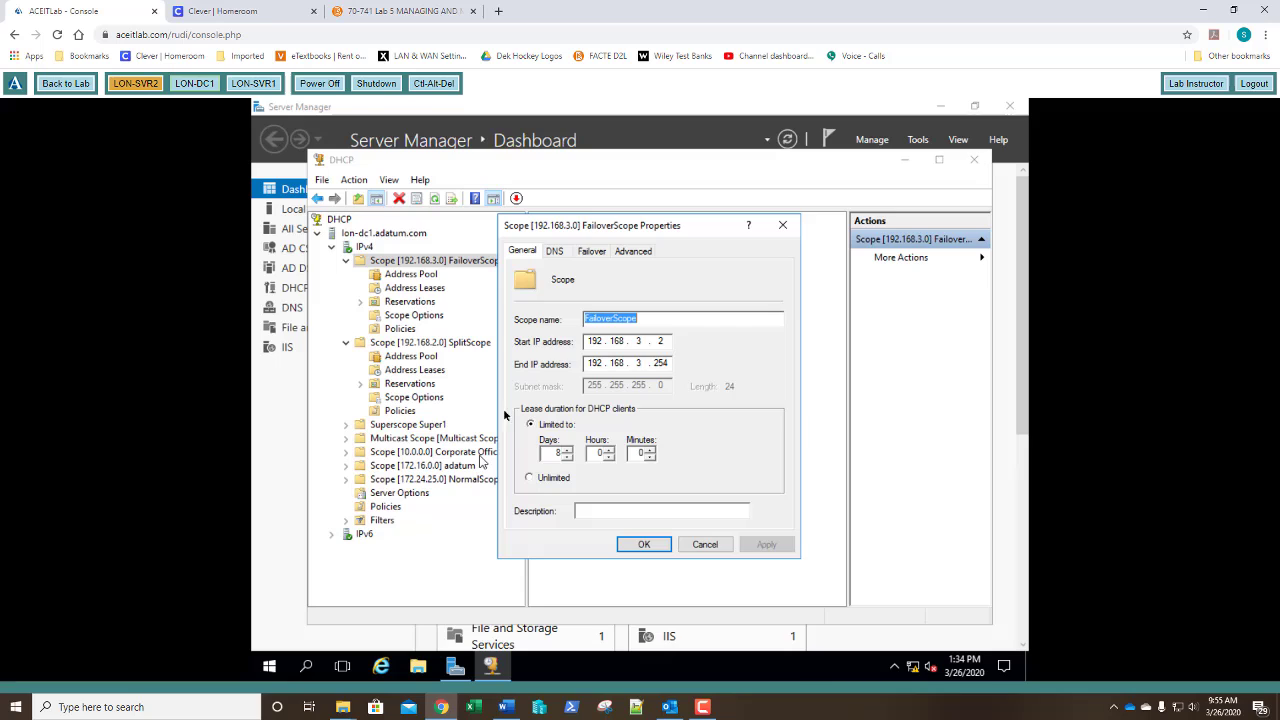
left_click(554, 252)
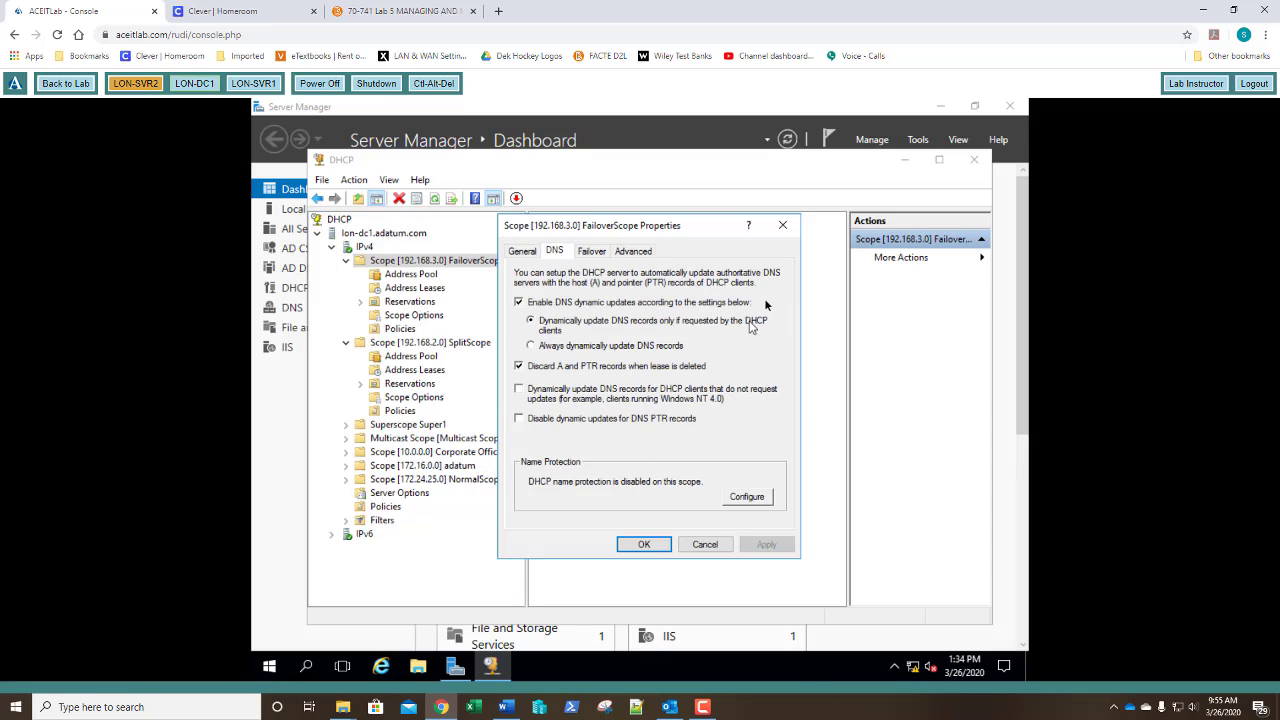
left_click(783, 225)
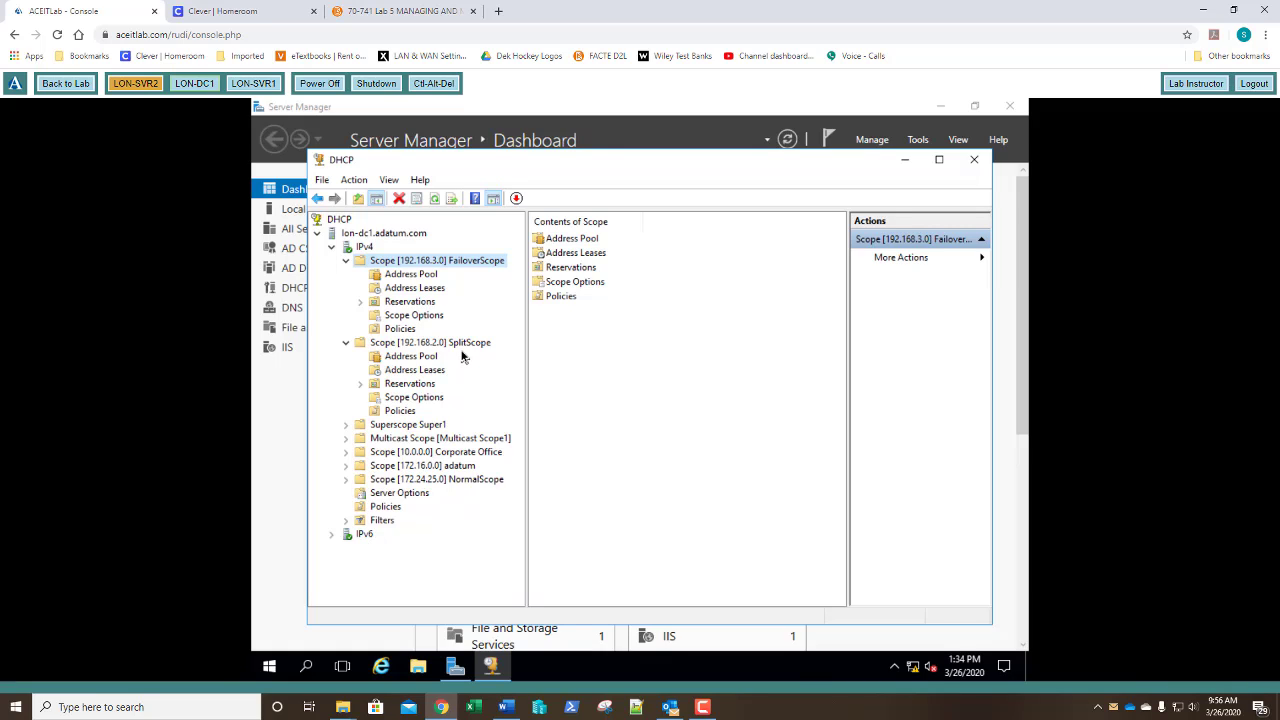
Turn on Enable Name Protection in the IPv4 server's DNS properties and save the change.
right_click(366, 250)
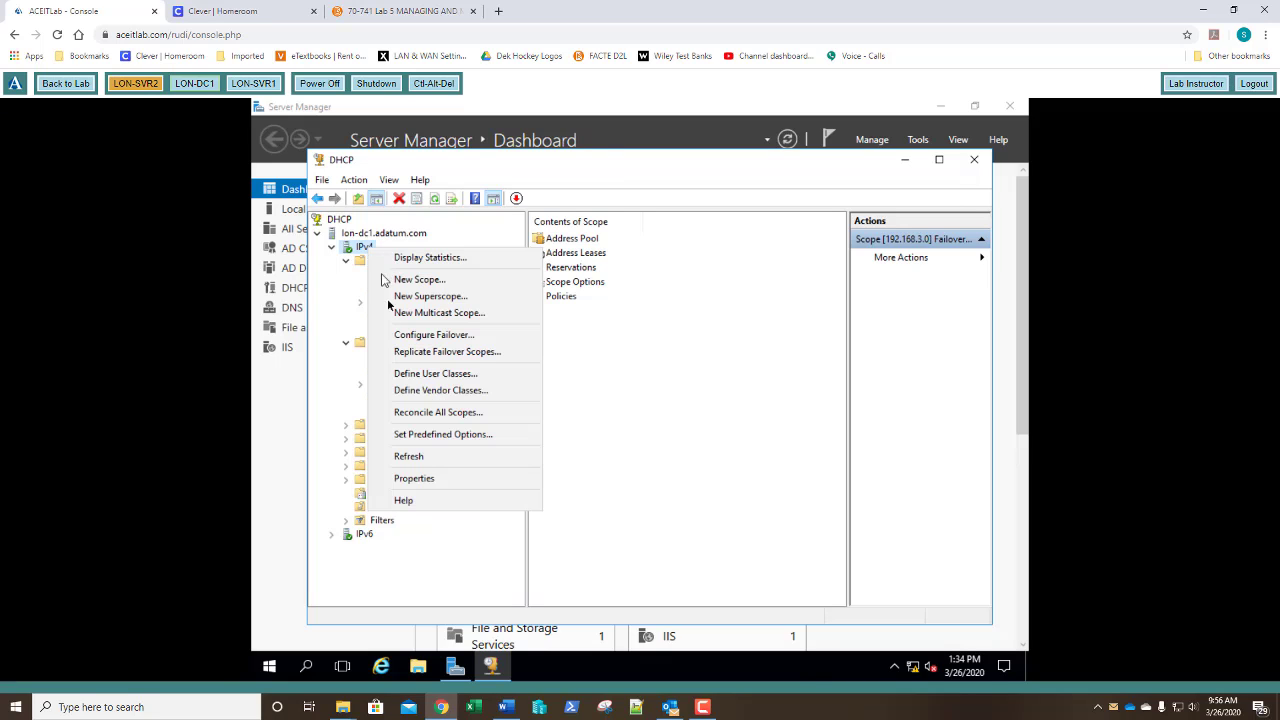
left_click(417, 480)
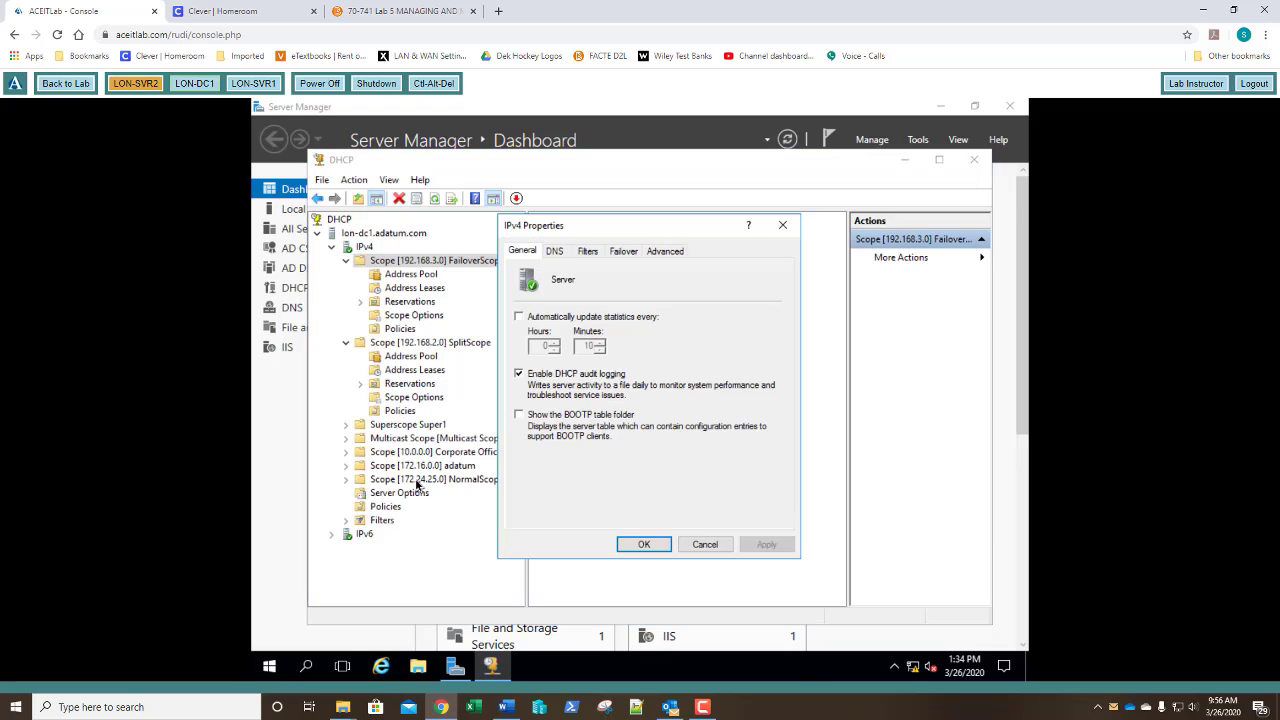
left_click(556, 252)
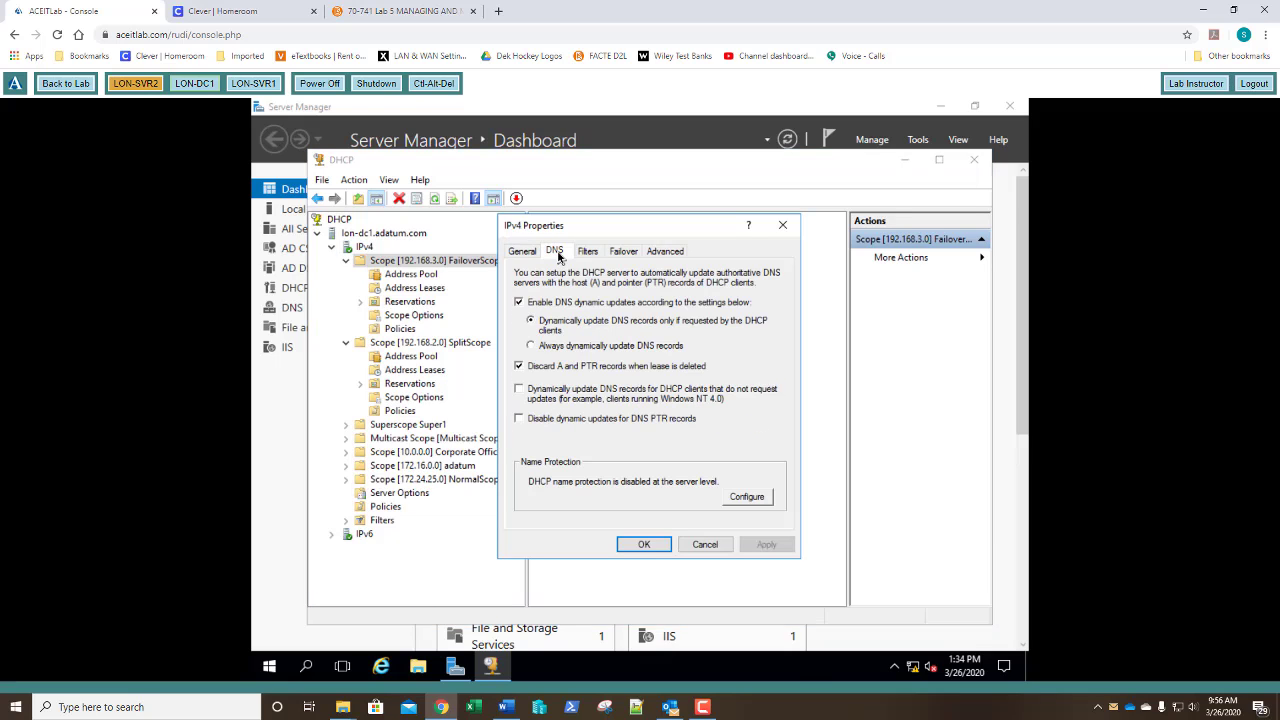
left_click(758, 497)
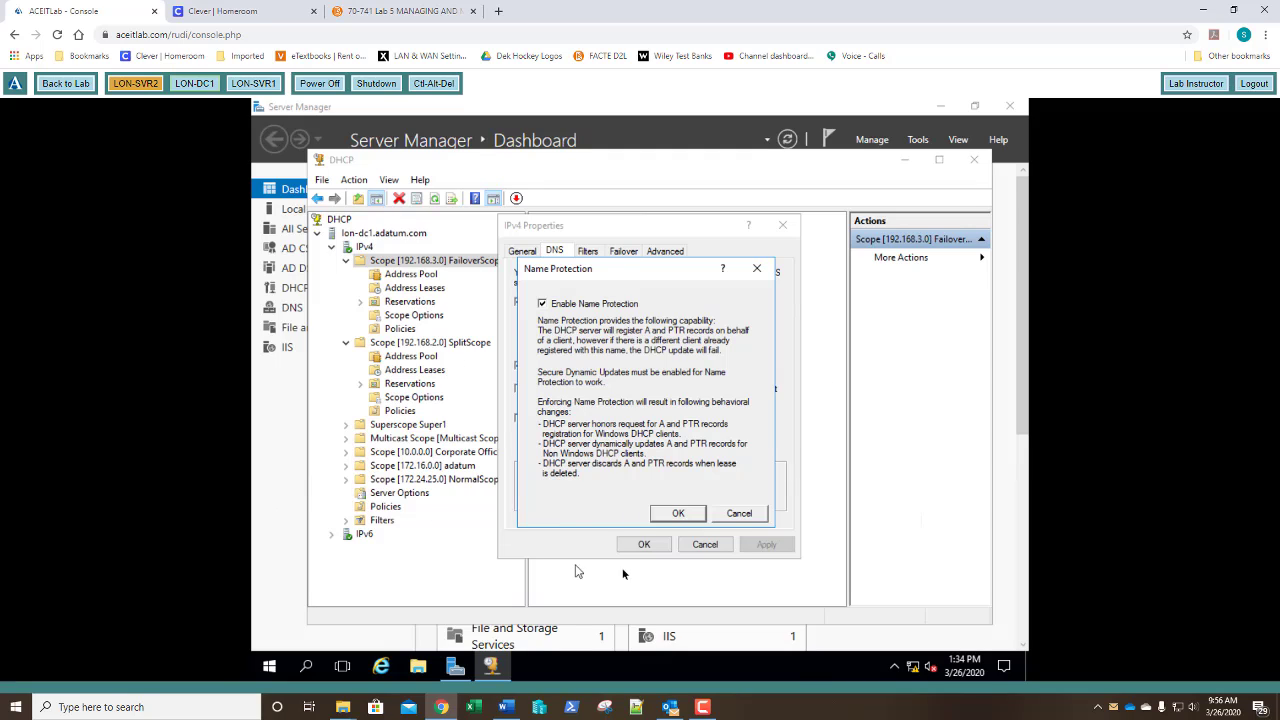
left_click(678, 513)
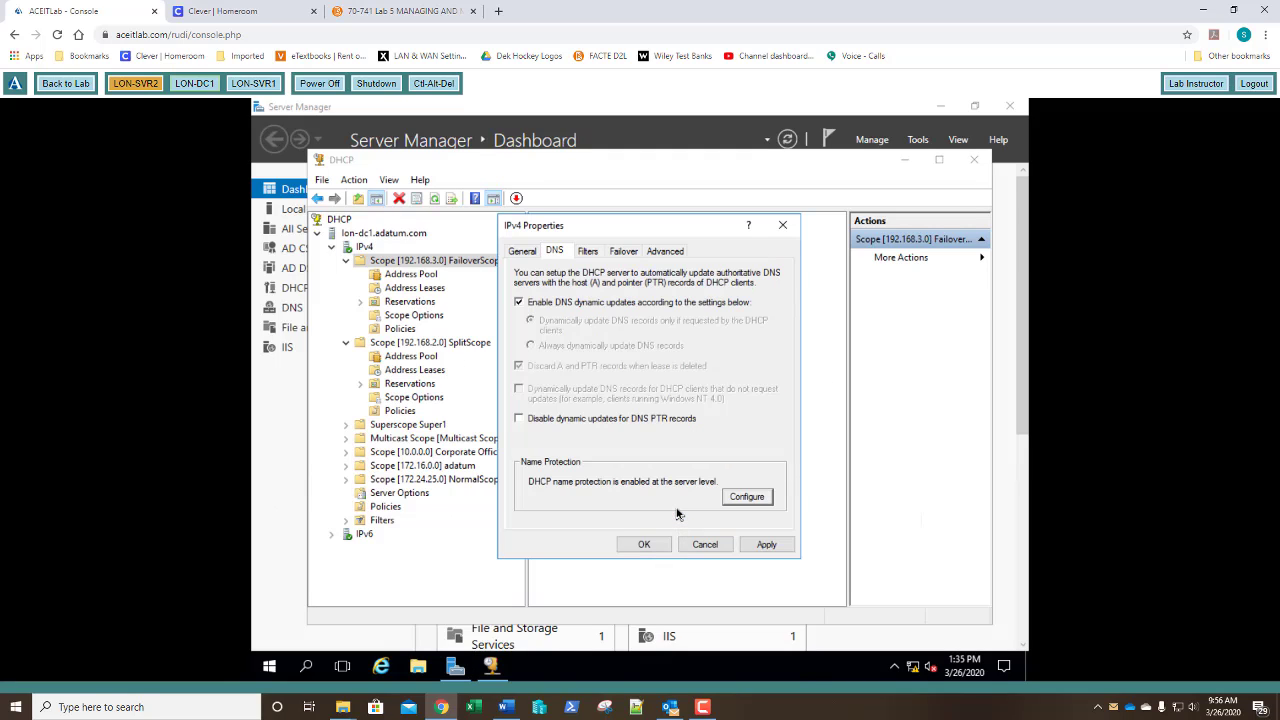
left_click(644, 544)
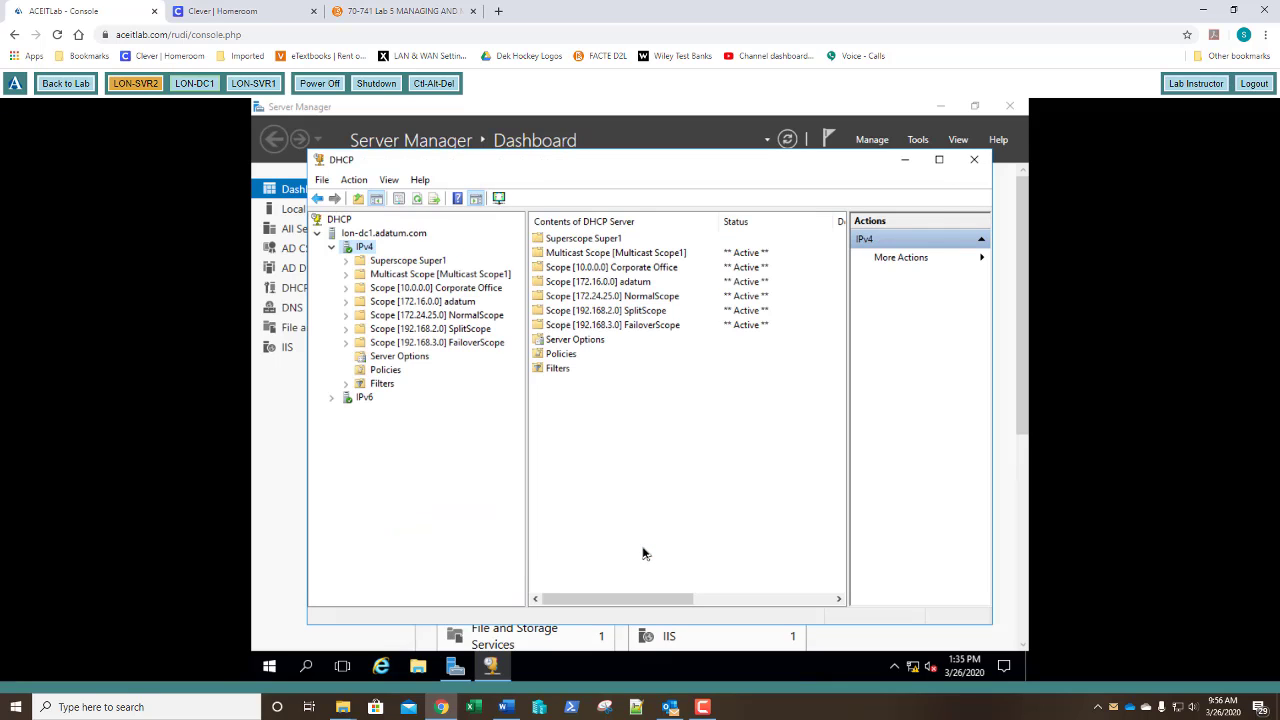